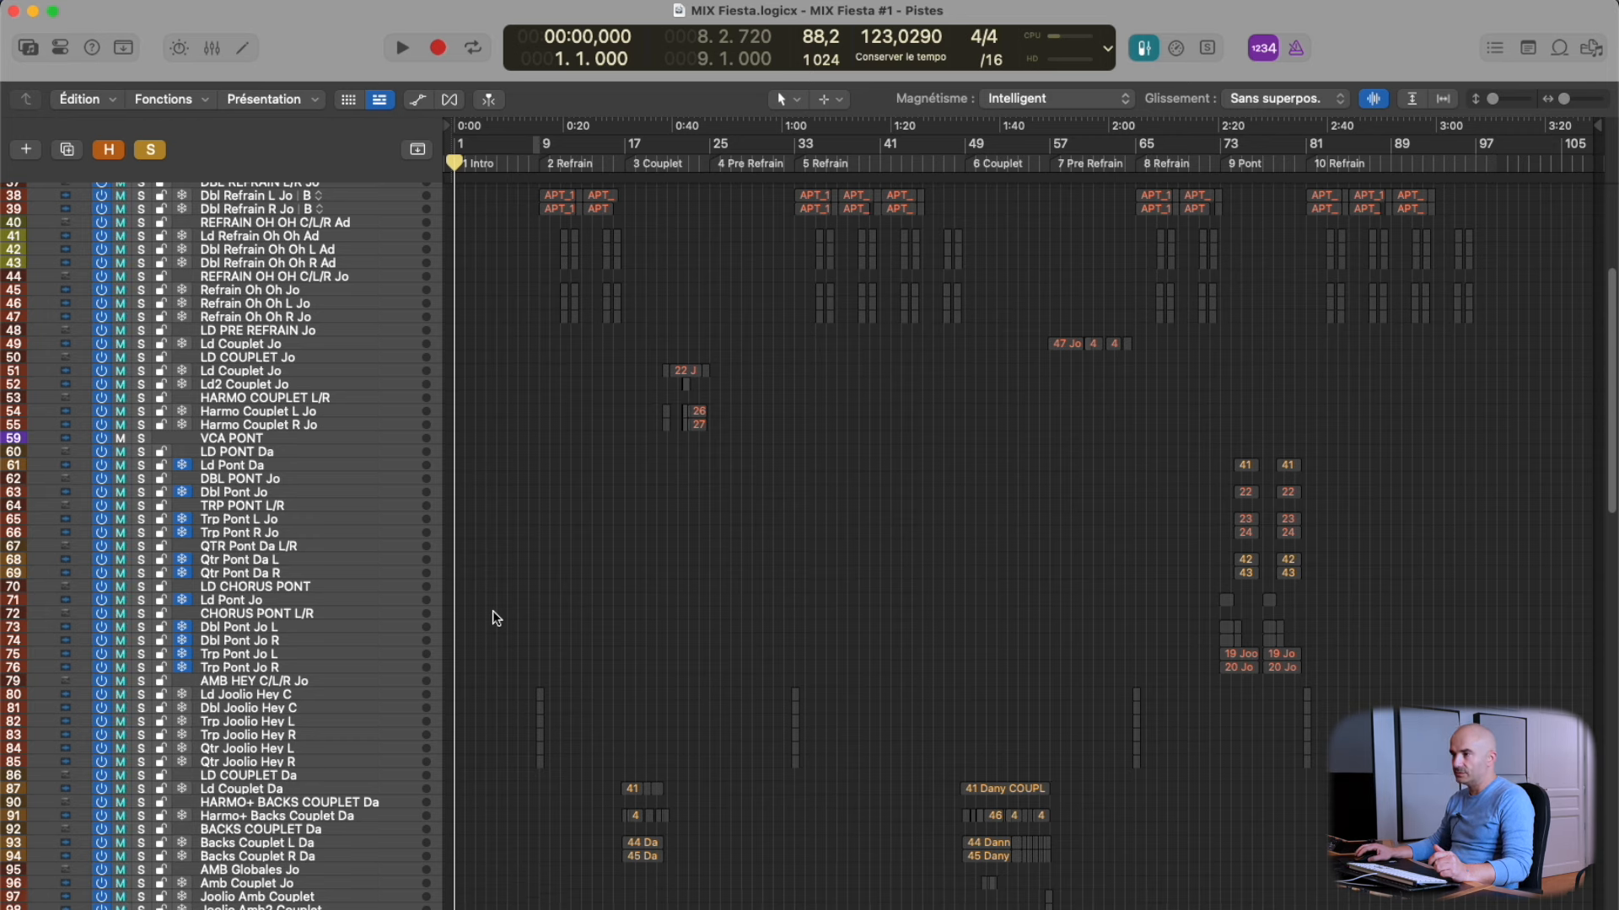
Locate the Roll Percu Latino 1 and Roll Reggae regions just before the first Refrain and turn off solo on Roll Percu Latino 1.
scroll(496, 618, down, 20)
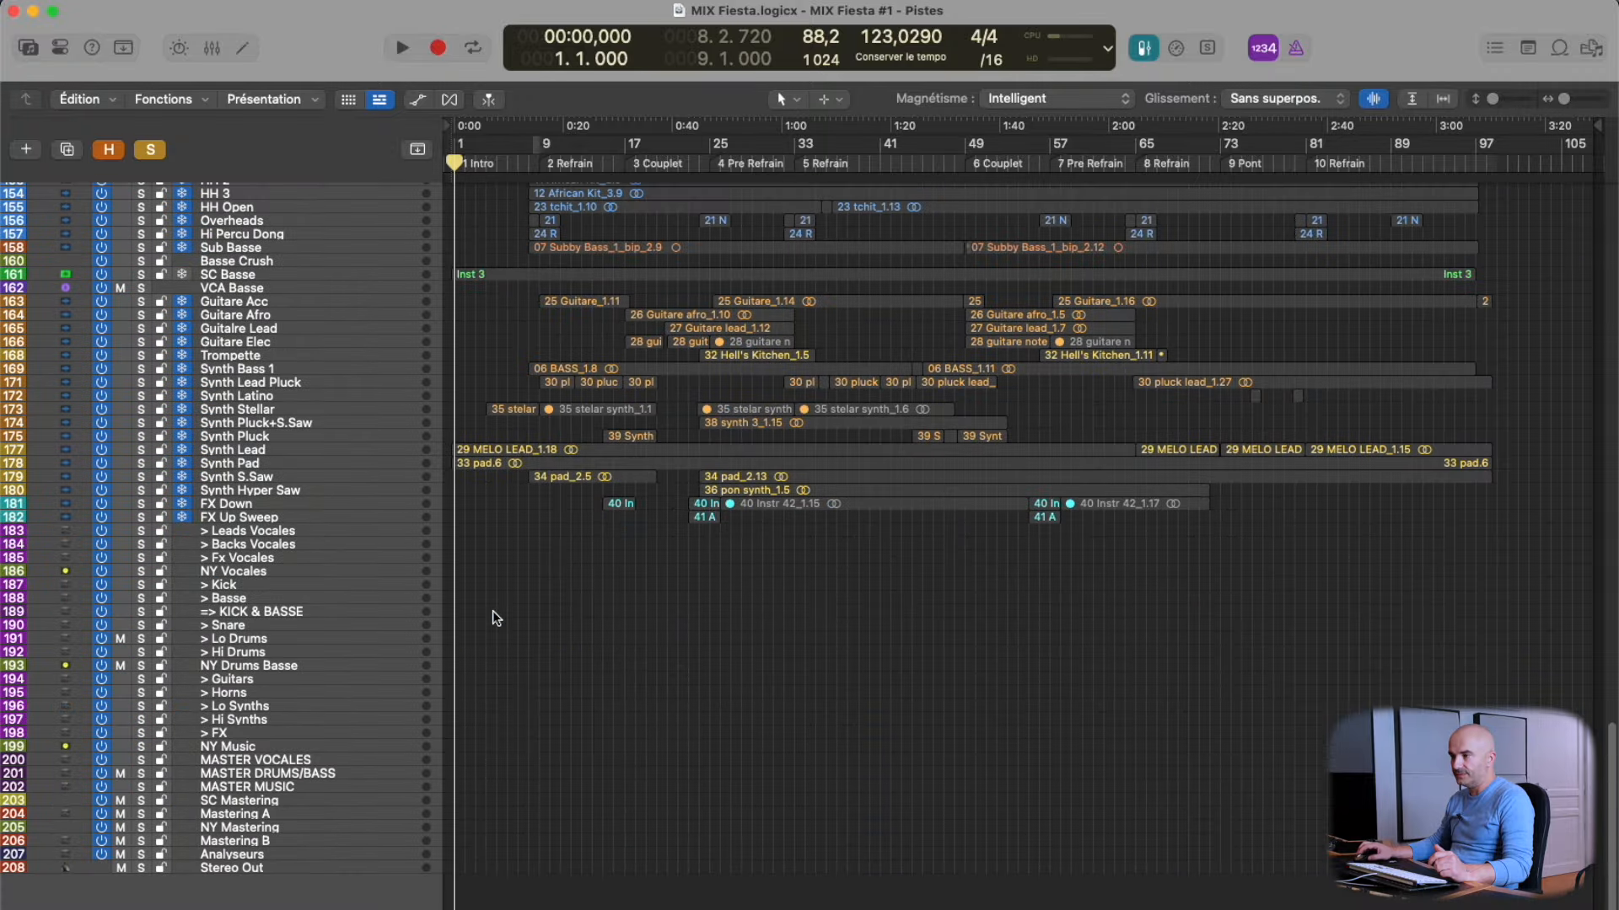
scroll(496, 617, up, 20)
scroll(495, 614, down, 20)
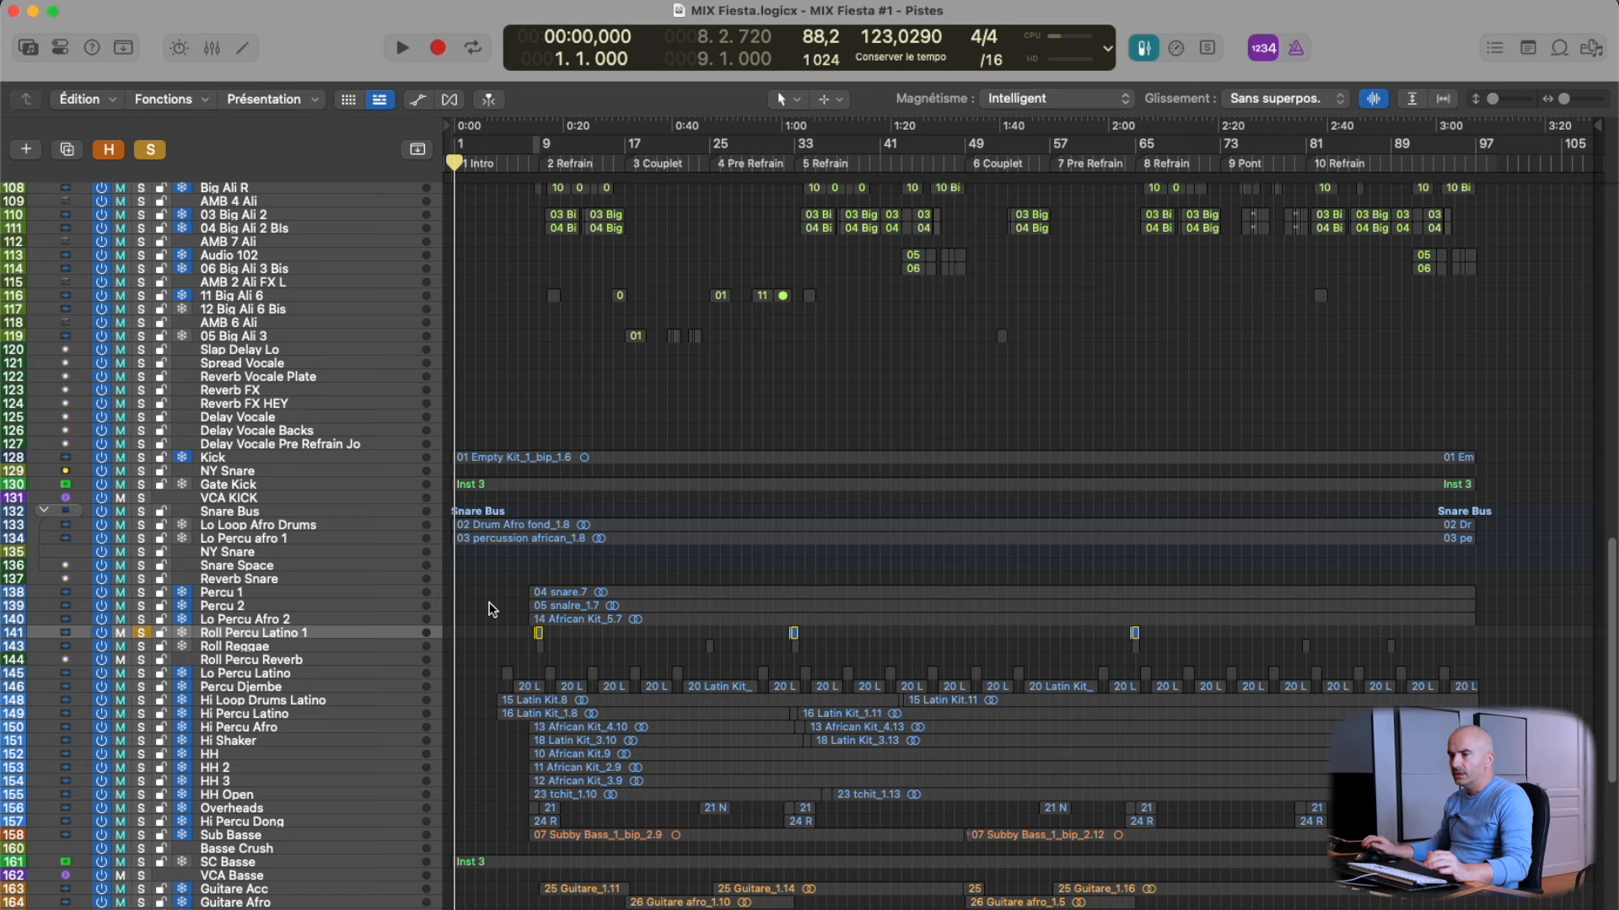
scroll(498, 658, down, 6)
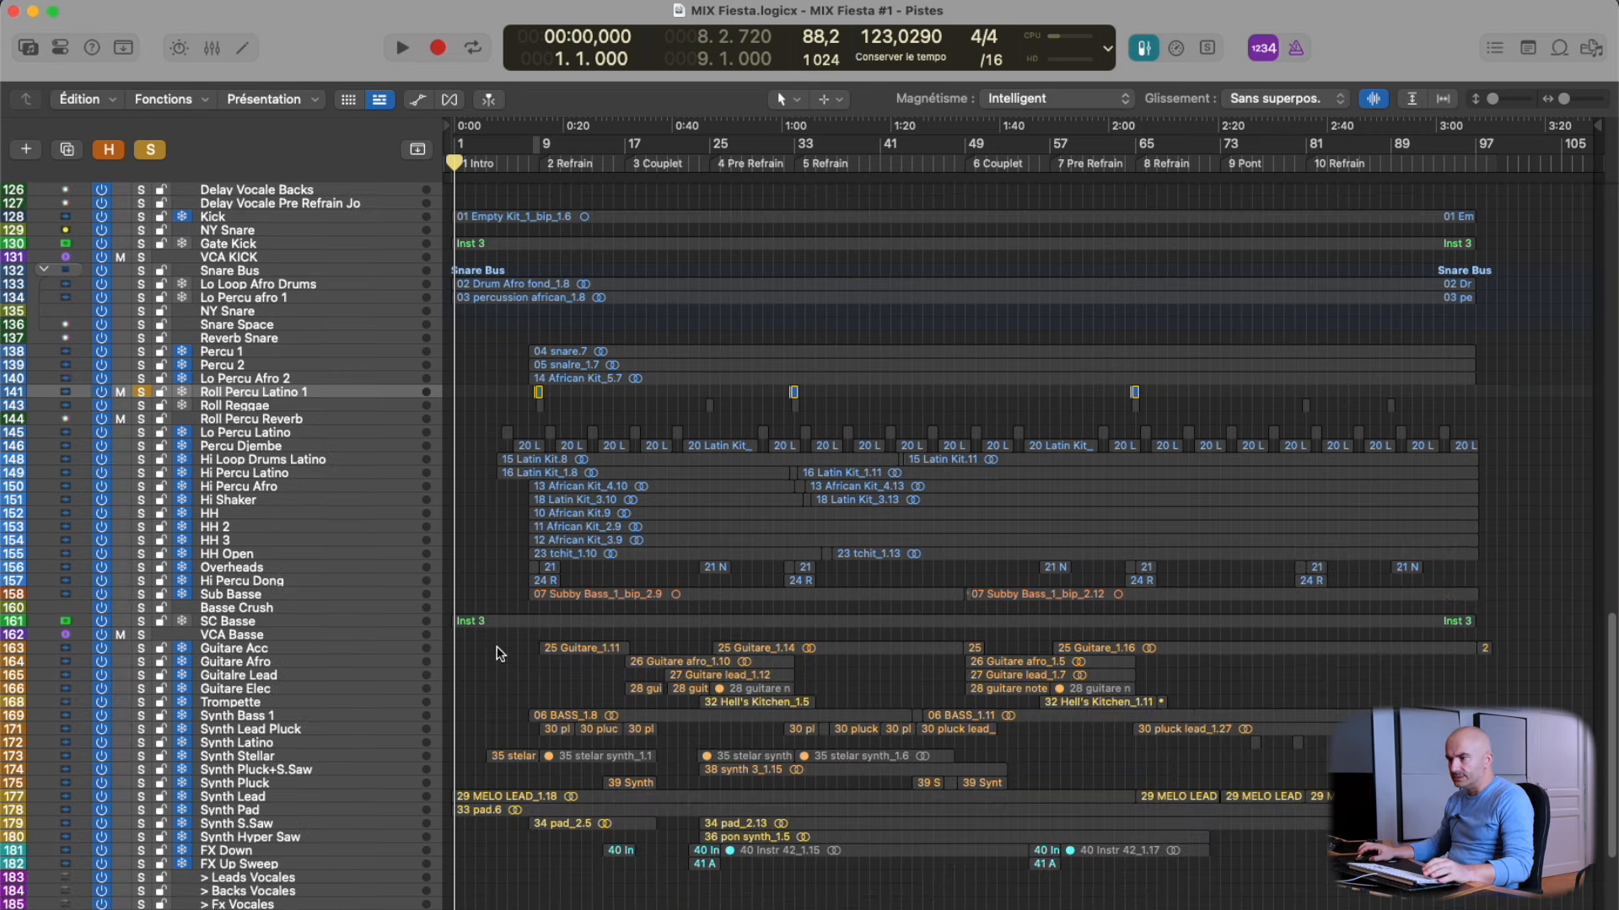
scroll(532, 589, right, 10)
scroll(532, 588, up, 10)
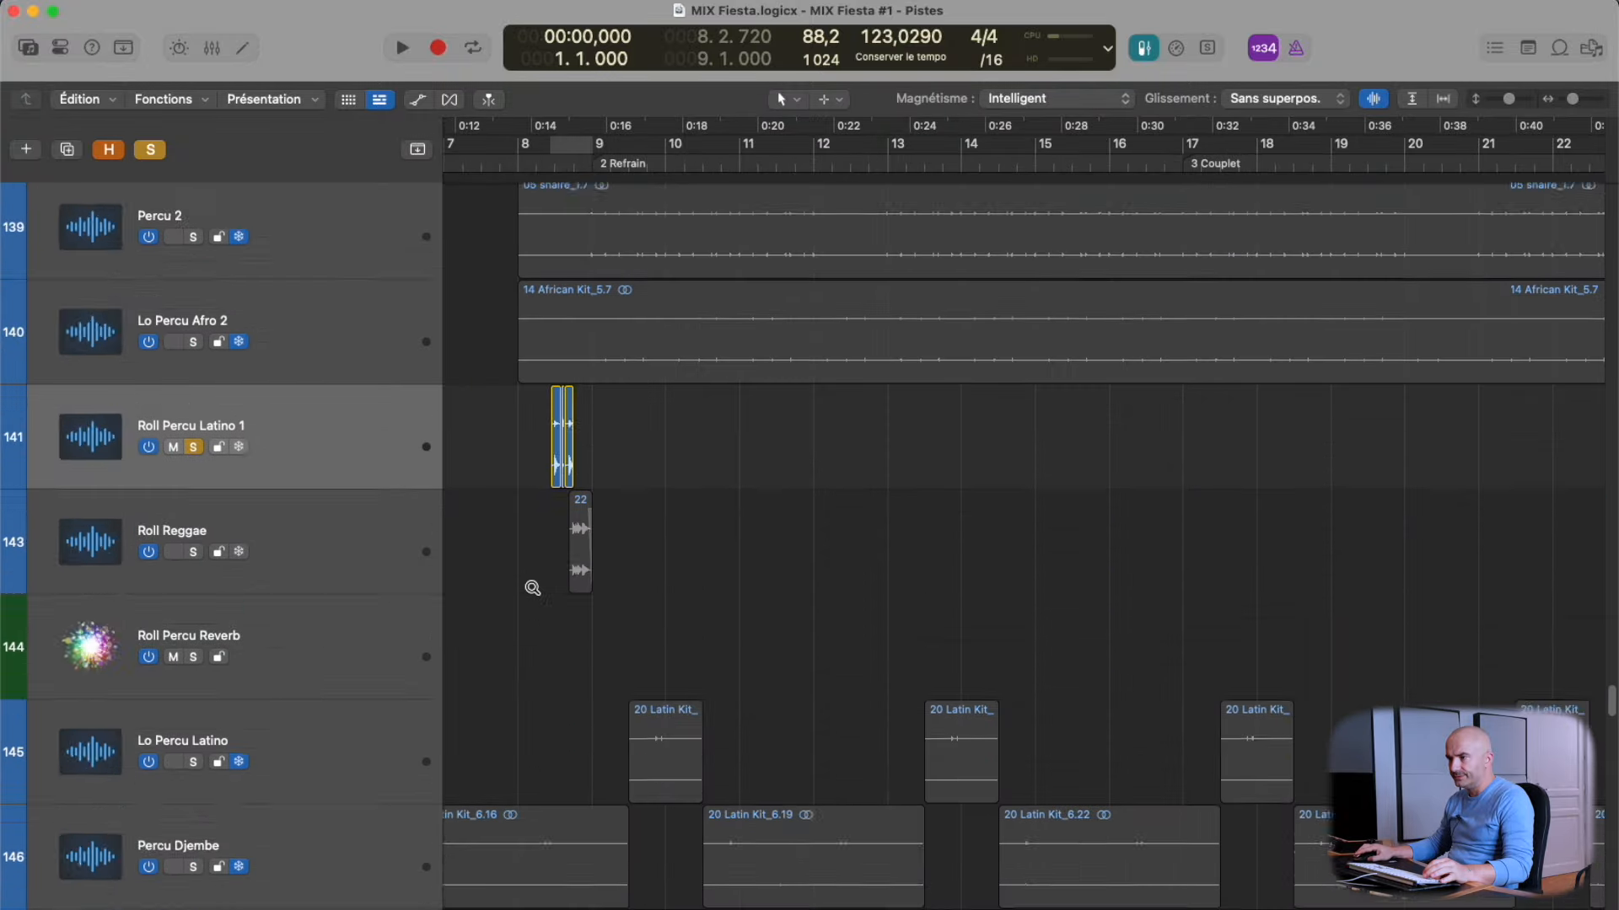
scroll(532, 588, right, 4)
scroll(532, 590, right, 4)
click(624, 547)
click(193, 417)
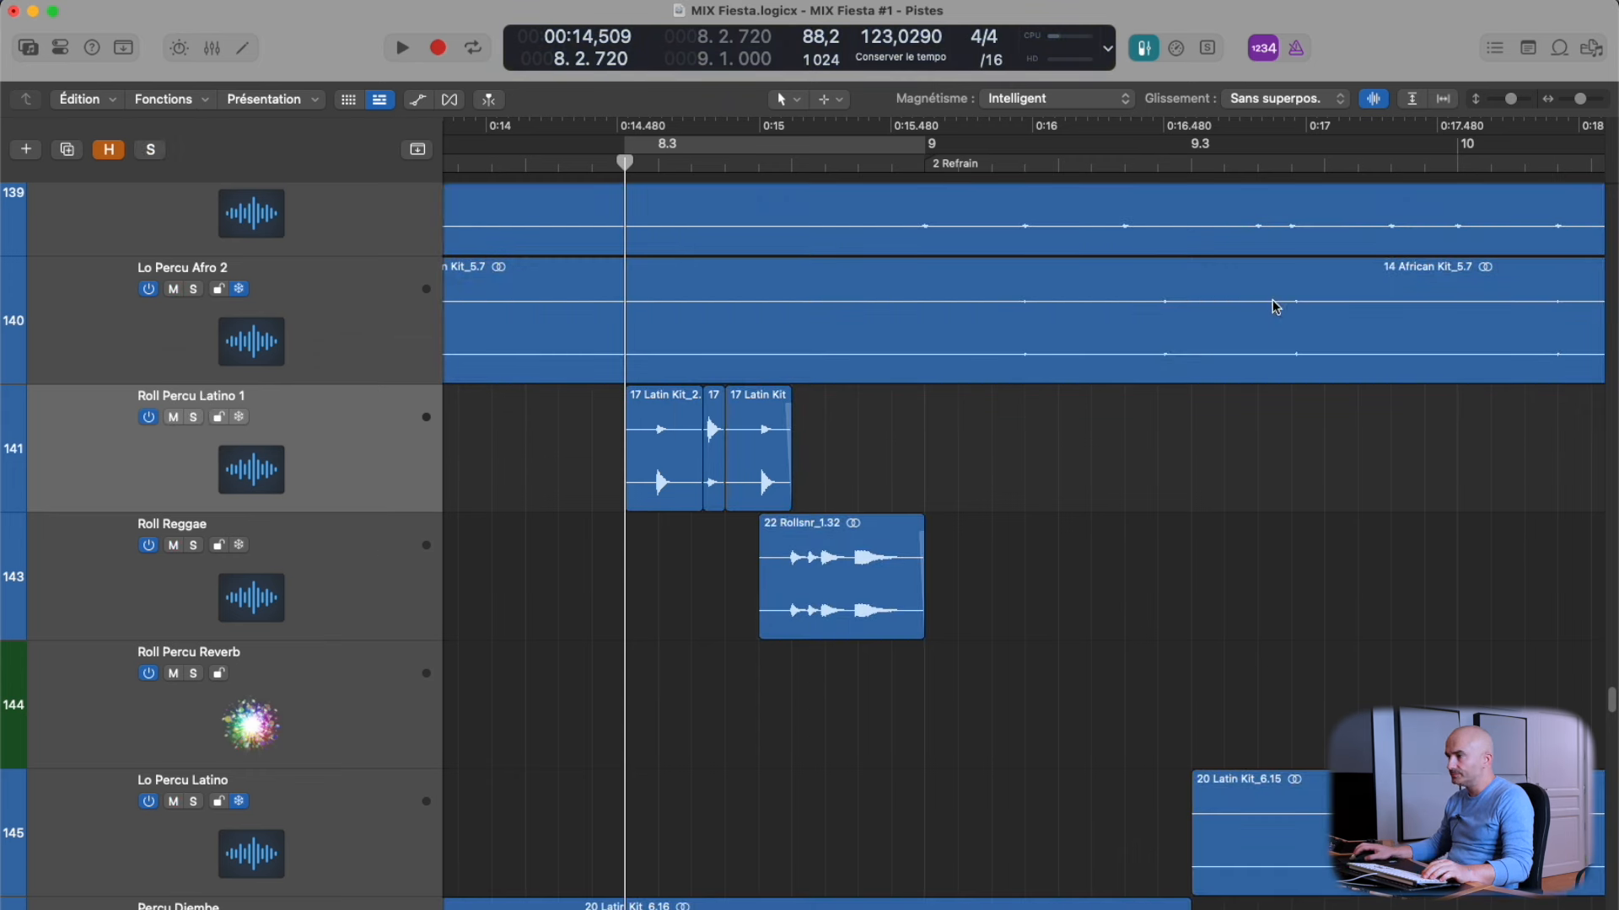
Show the mixer and compare the channel strips of Roll Reggae and Roll Percu Latino 1.
key(super+2)
click(858, 898)
click(789, 894)
click(859, 897)
click(809, 898)
click(853, 897)
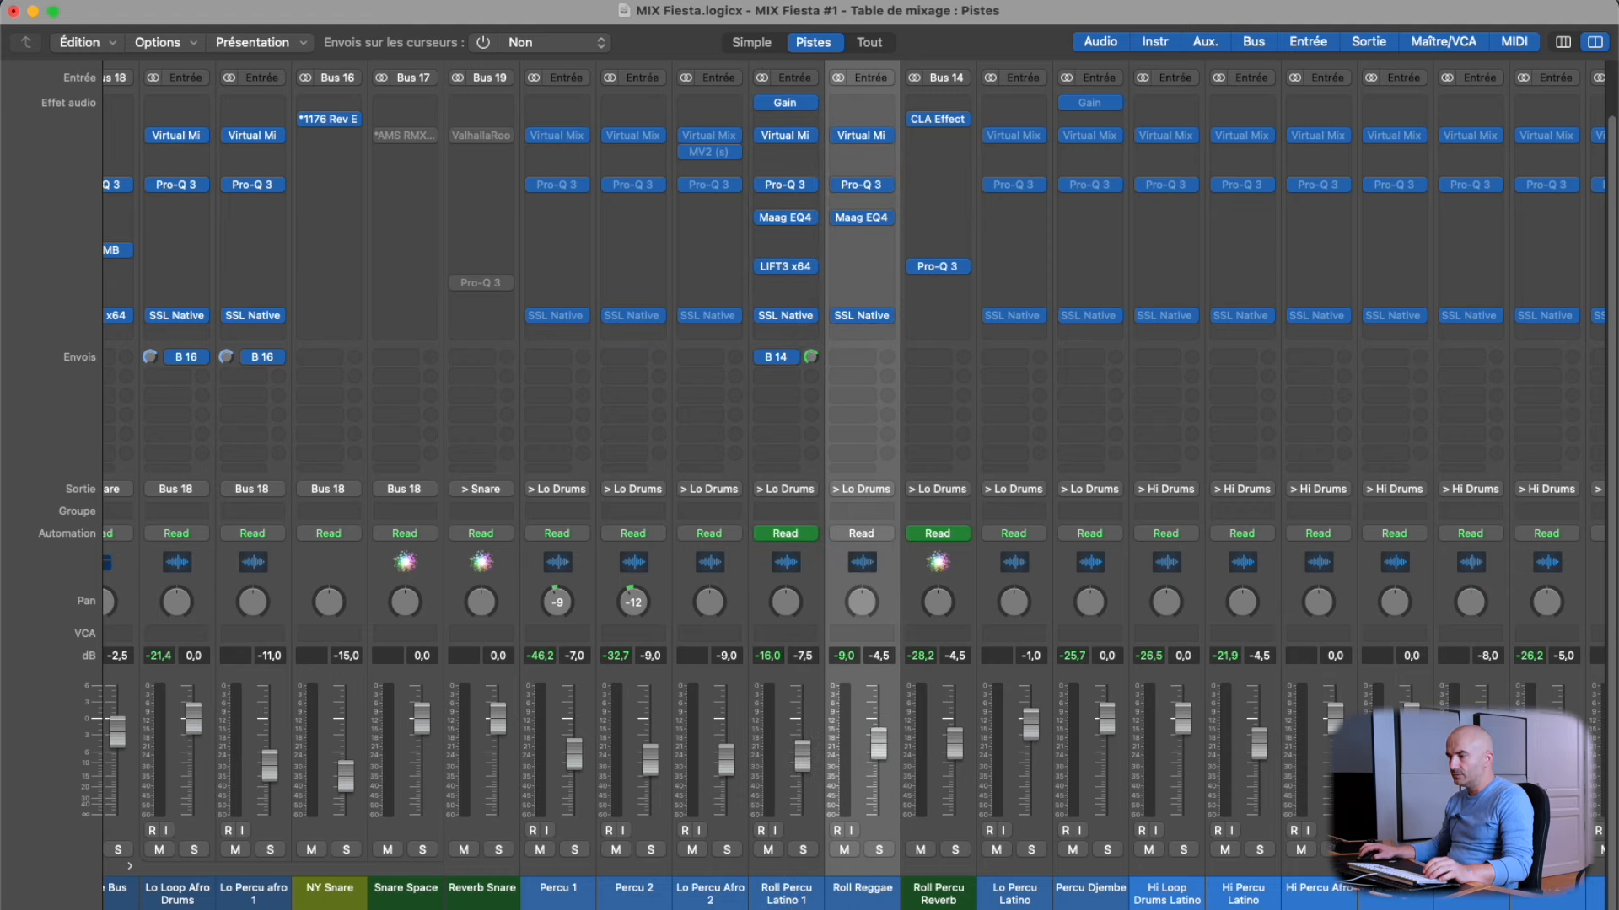
Review the group bus and mastering channels in the mixer, return to Roll Percu Latino 1 and hide the mixer.
scroll(854, 486, right, 15)
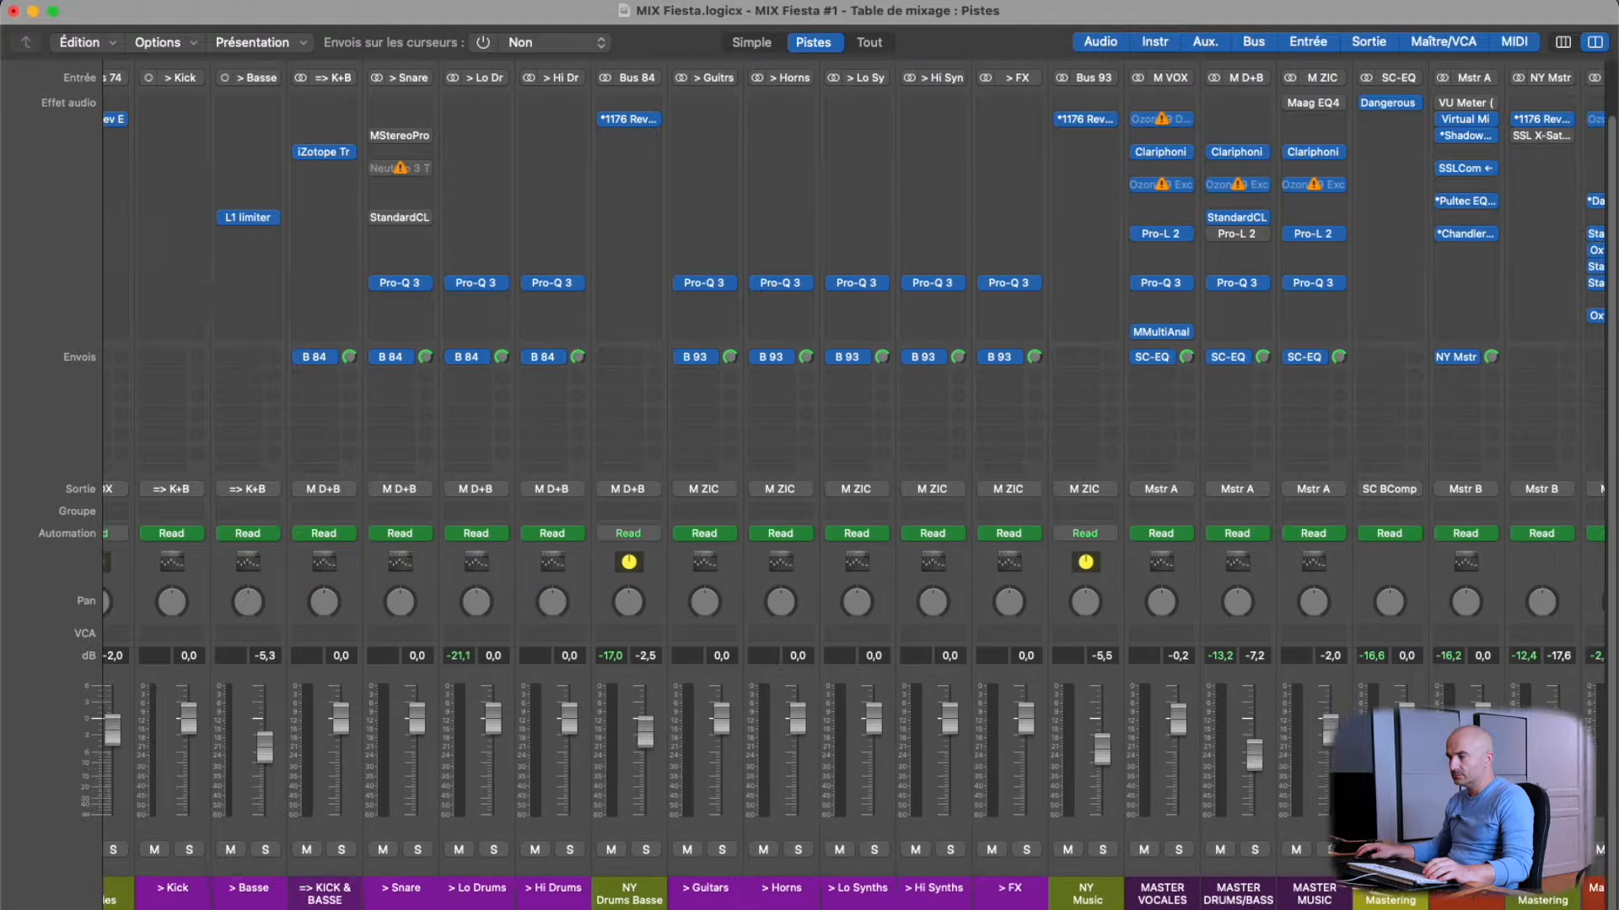
scroll(853, 486, right, 5)
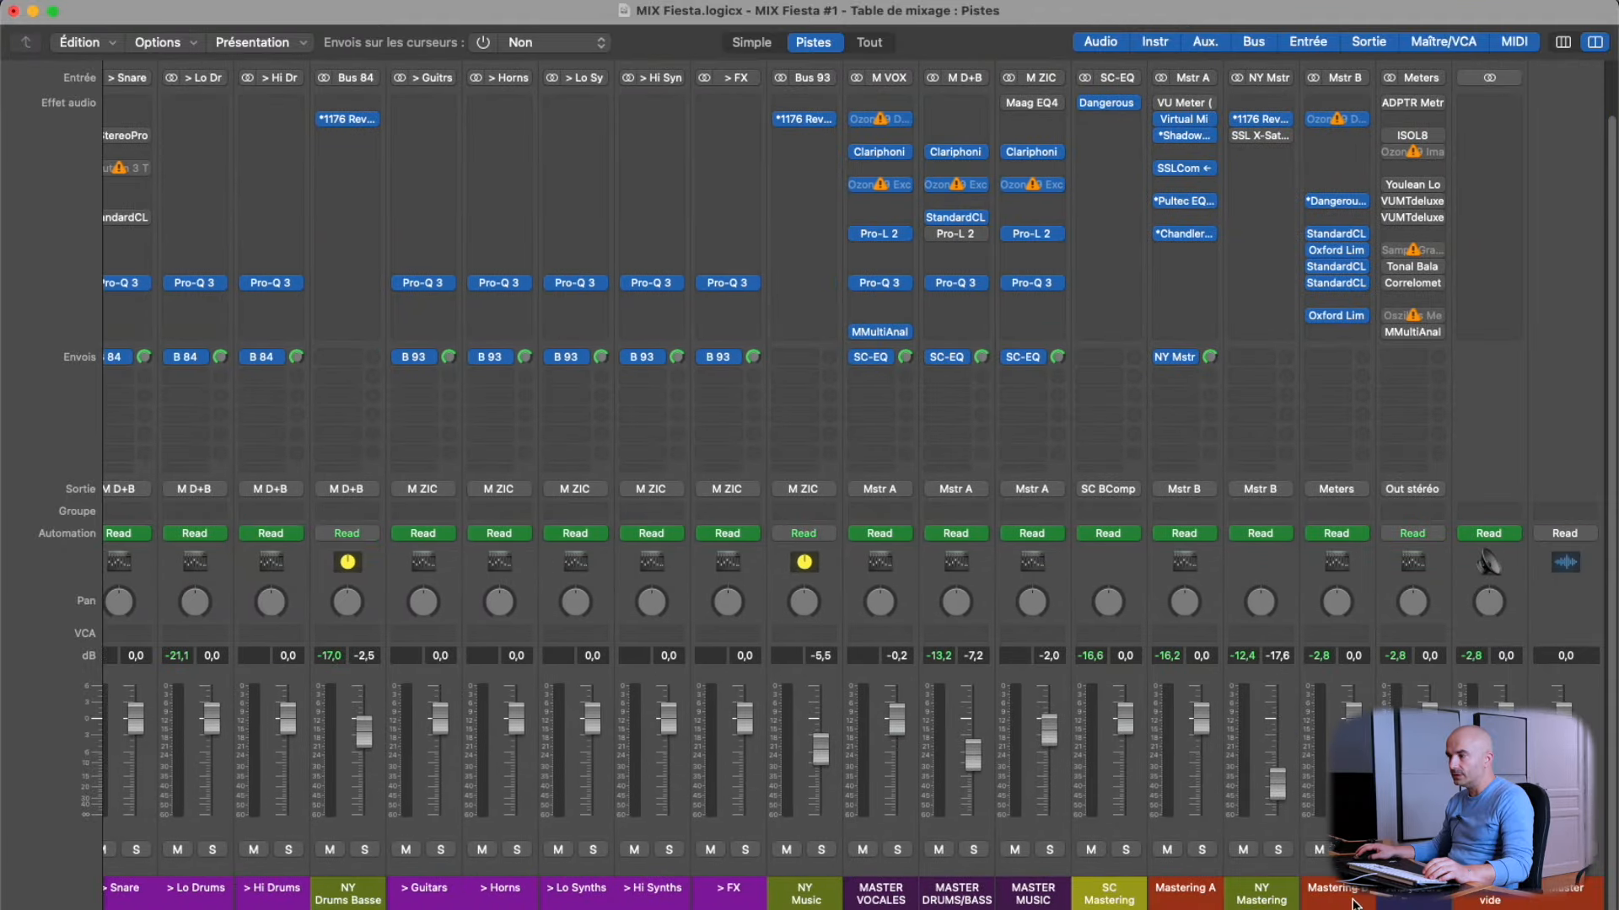
scroll(853, 485, left, 18)
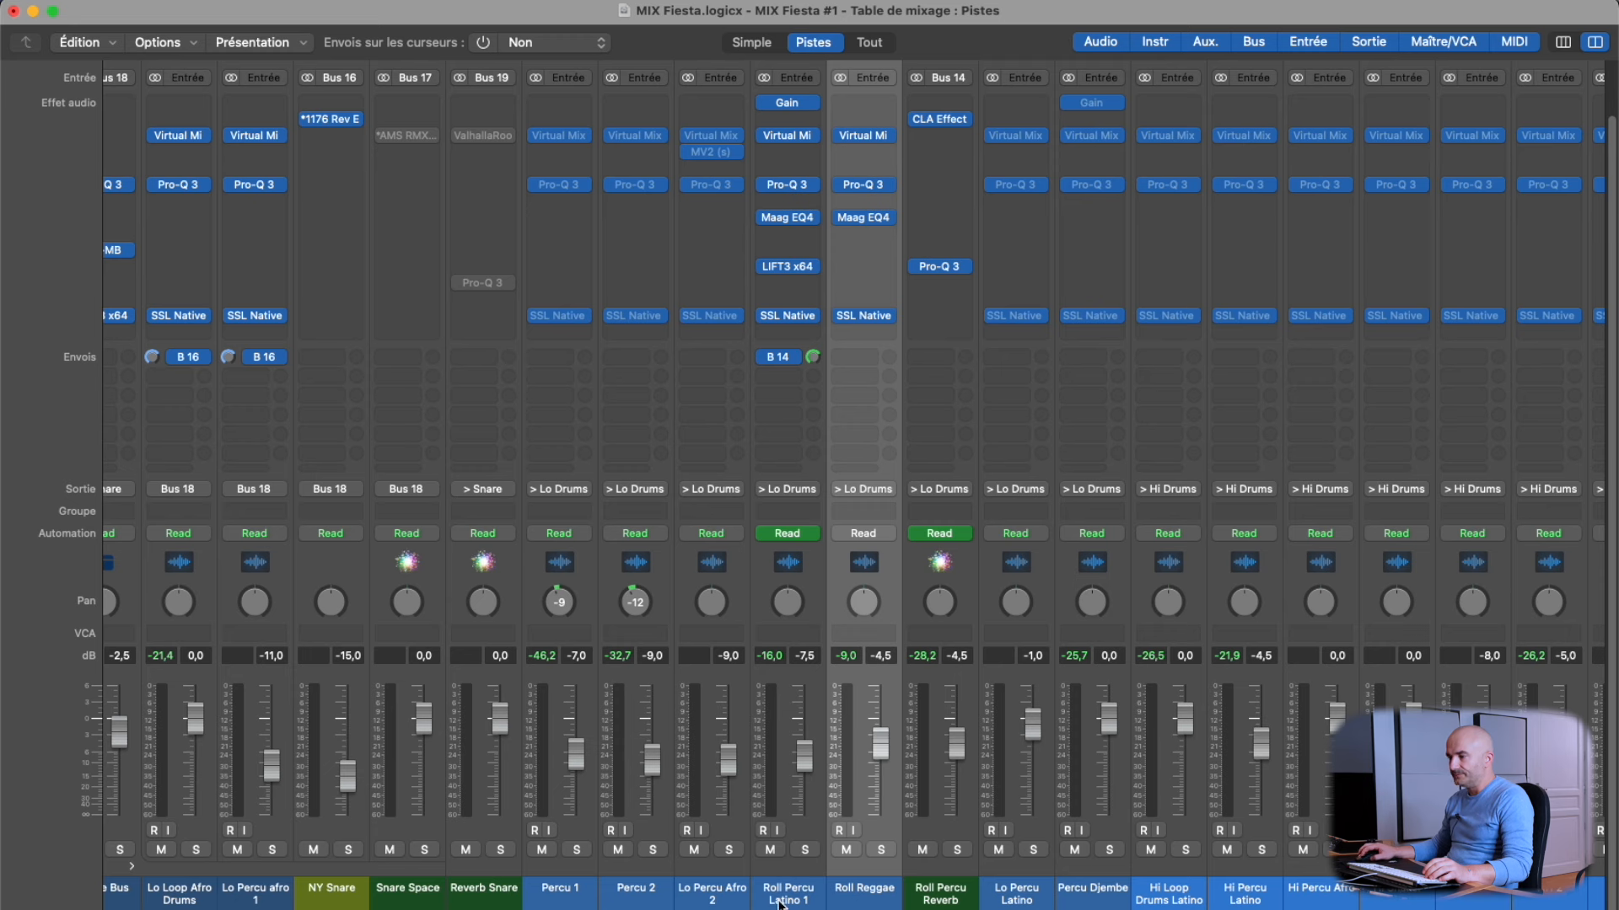
click(780, 904)
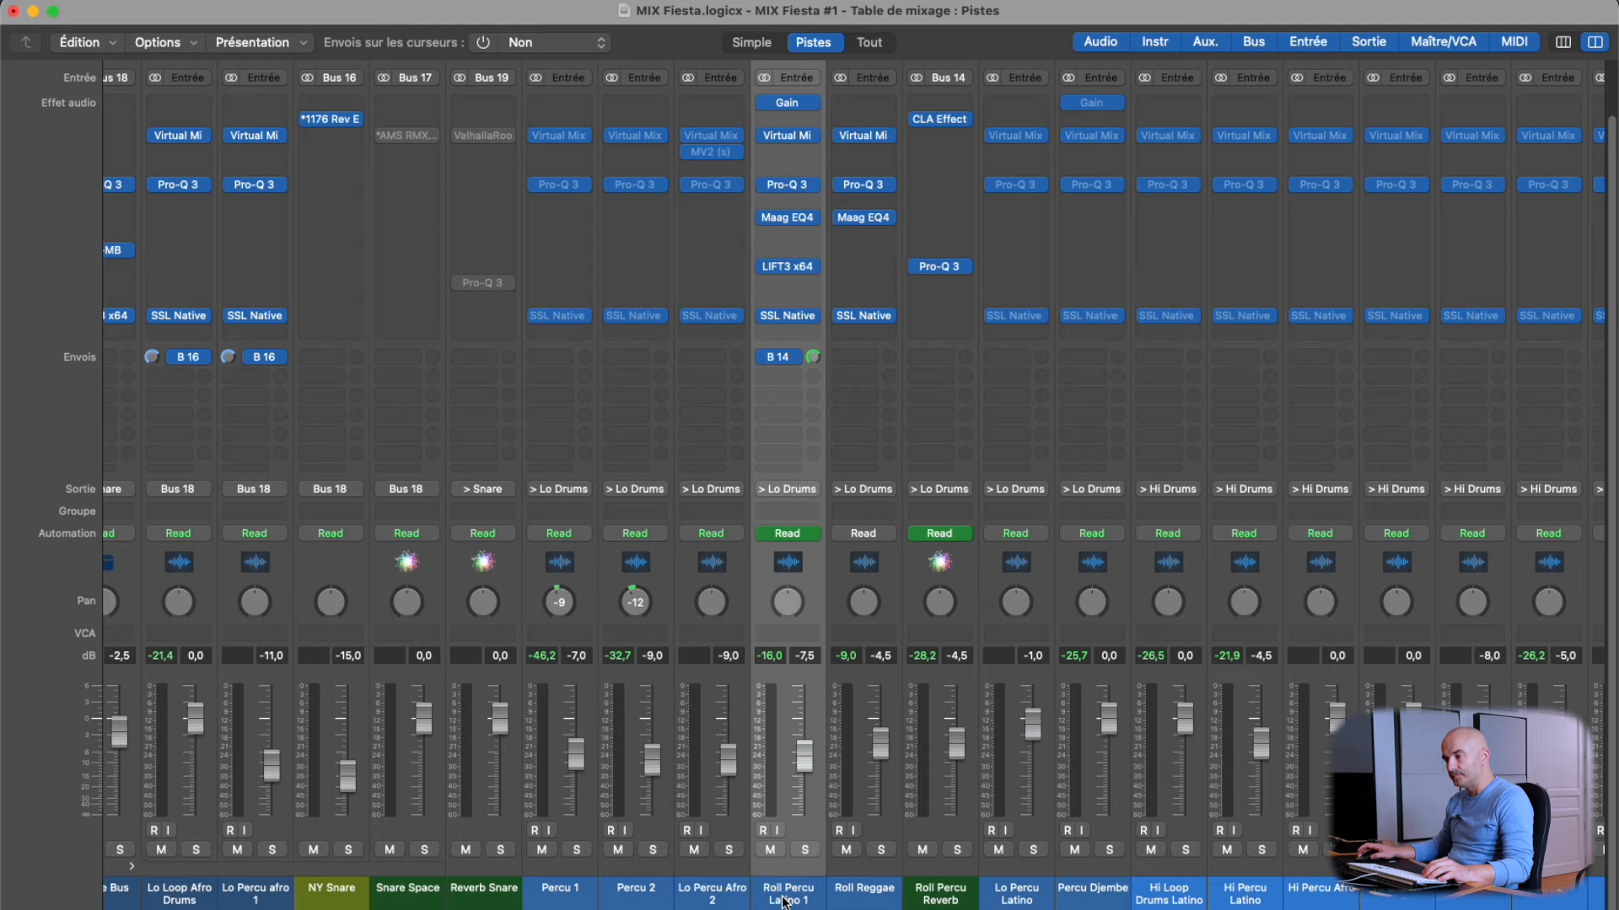
key(x)
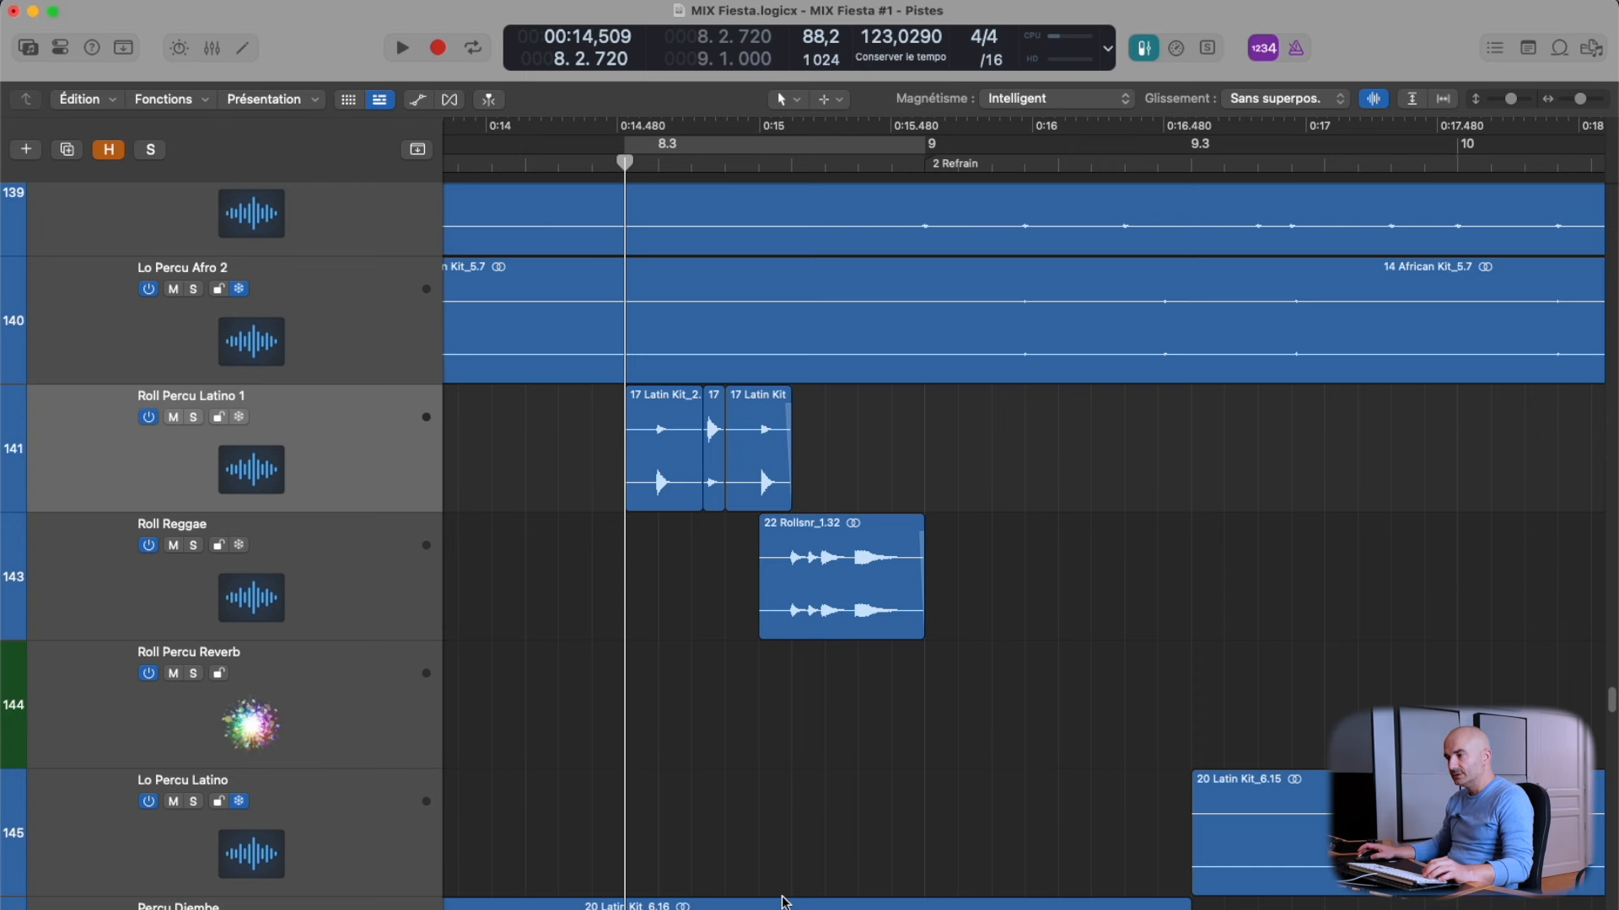
Compare the Roll Percu Latino 1 and Roll Reggae tracks and channel strips, ending with Roll Reggae selected.
click(387, 596)
click(361, 456)
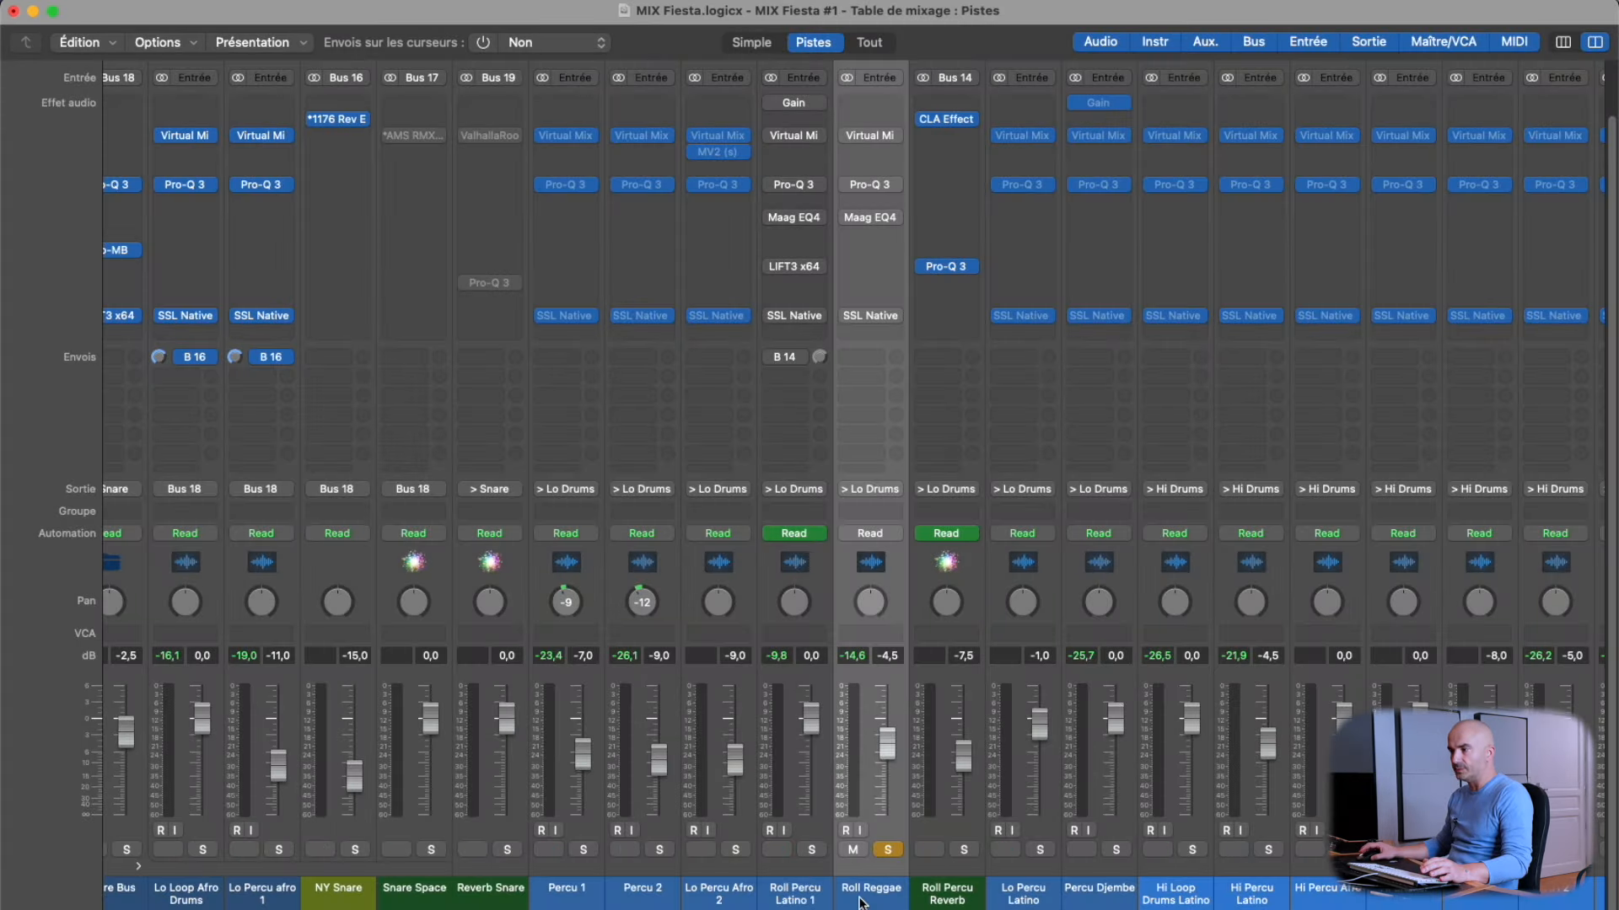
click(811, 900)
click(861, 900)
click(814, 901)
click(858, 900)
click(816, 900)
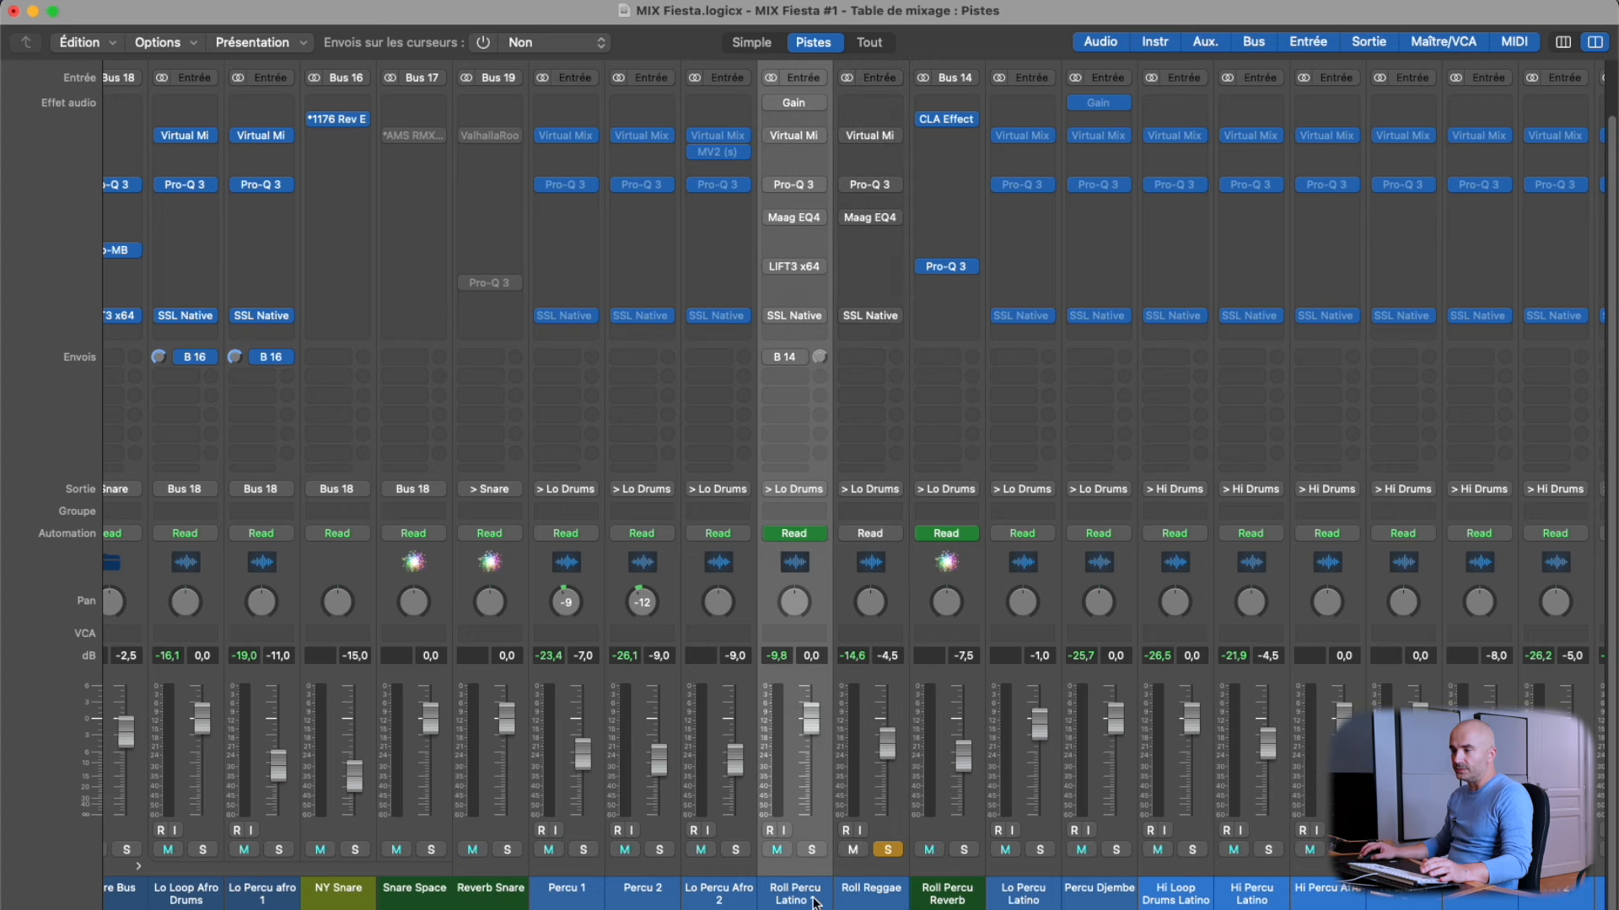
click(841, 902)
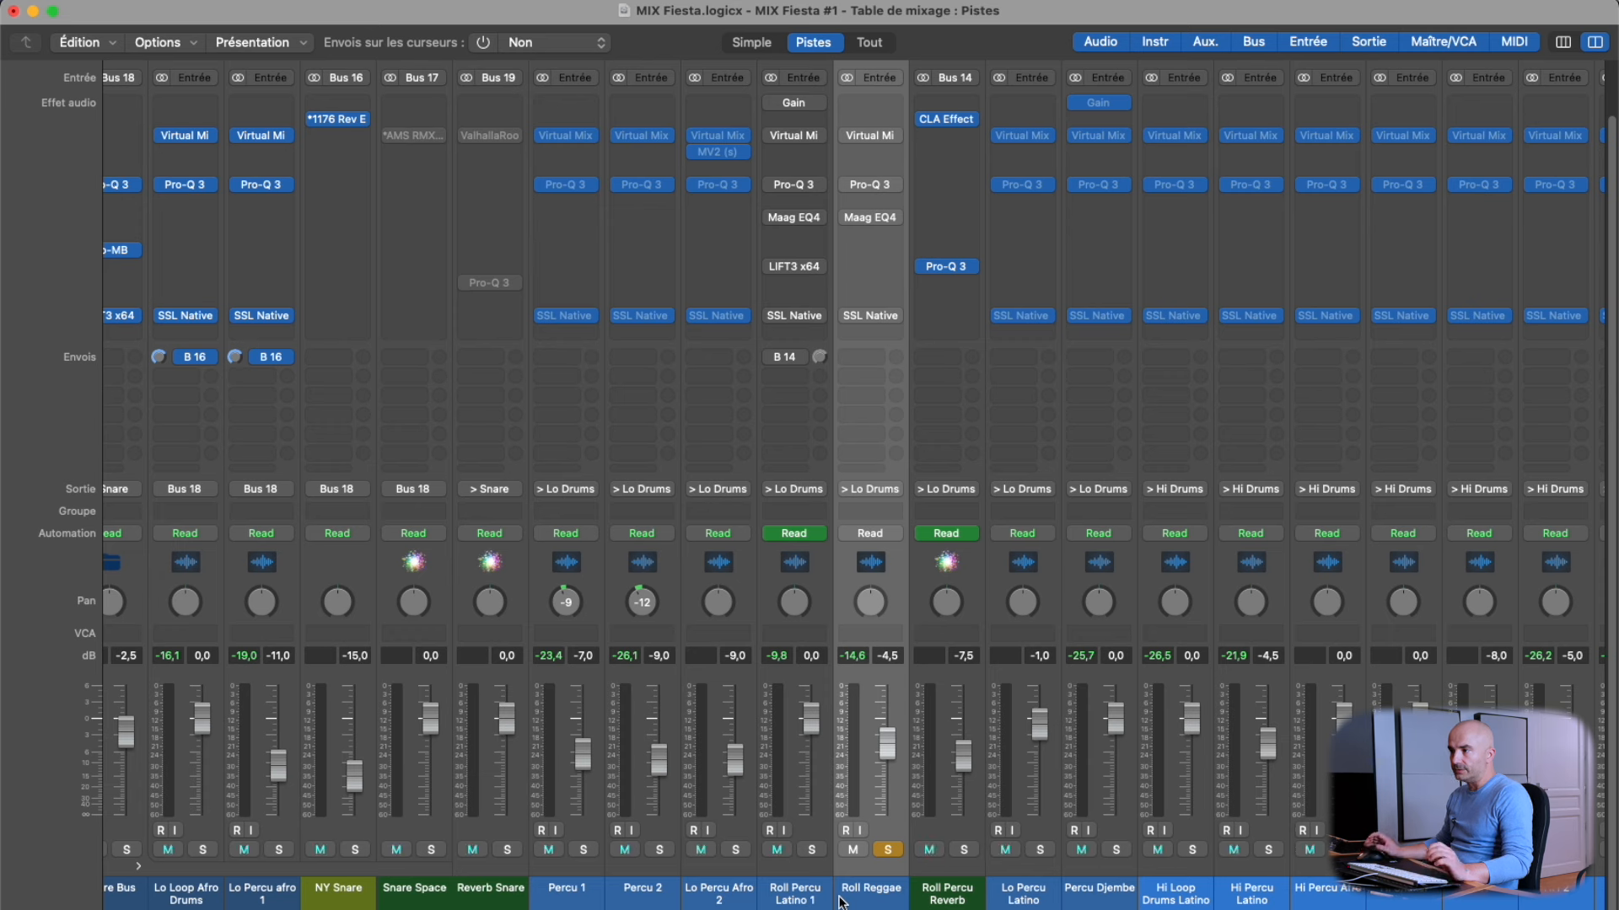
click(804, 900)
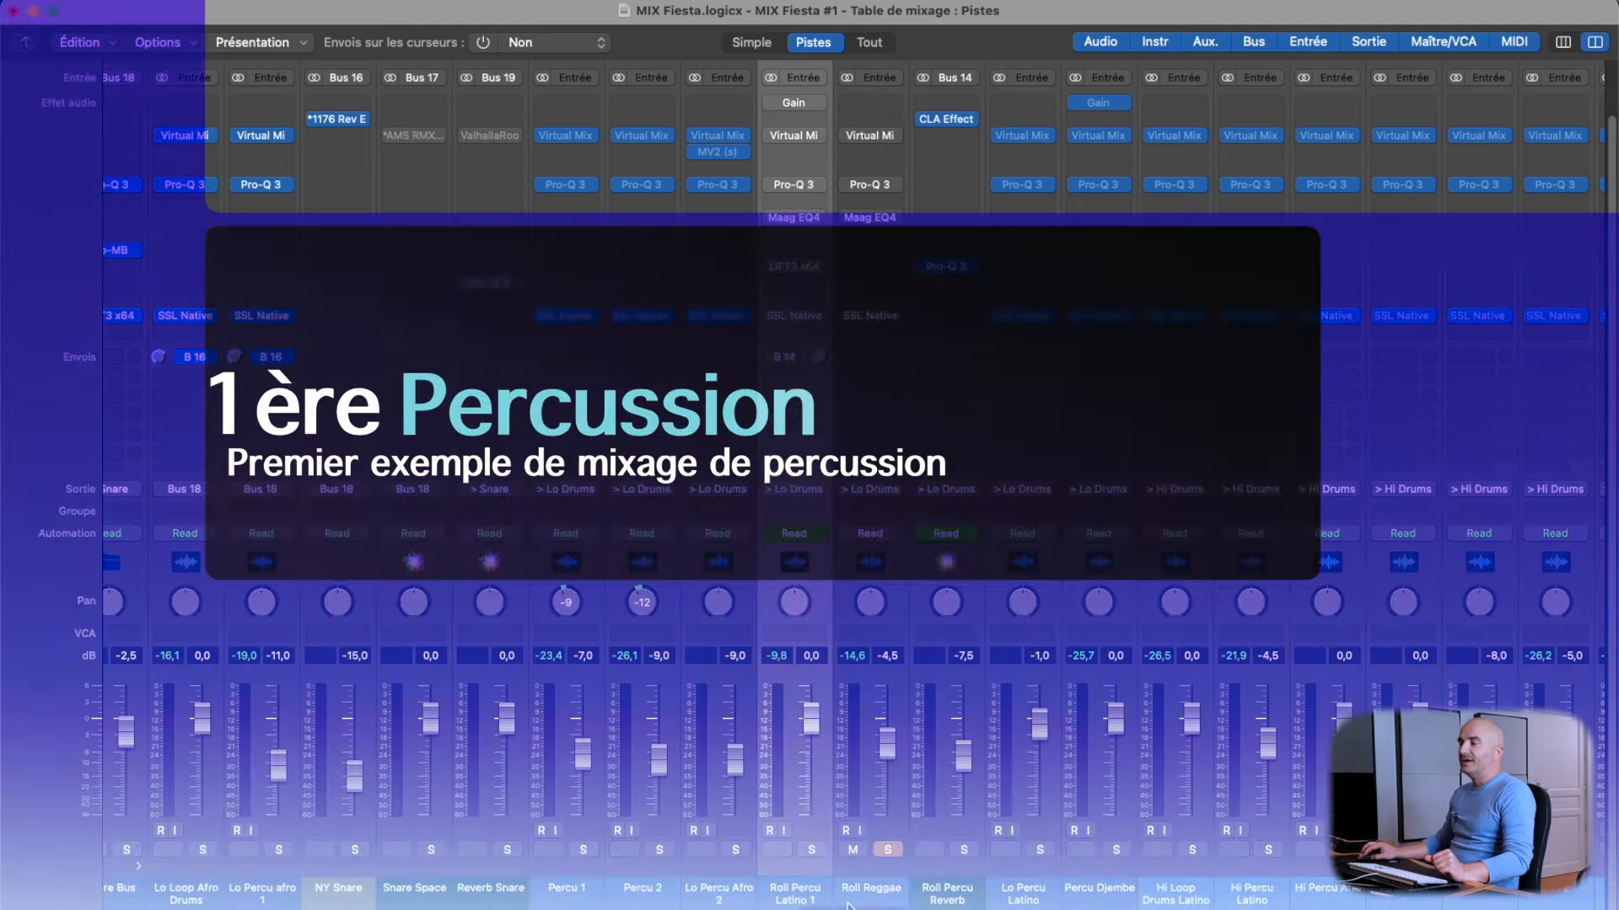
click(855, 900)
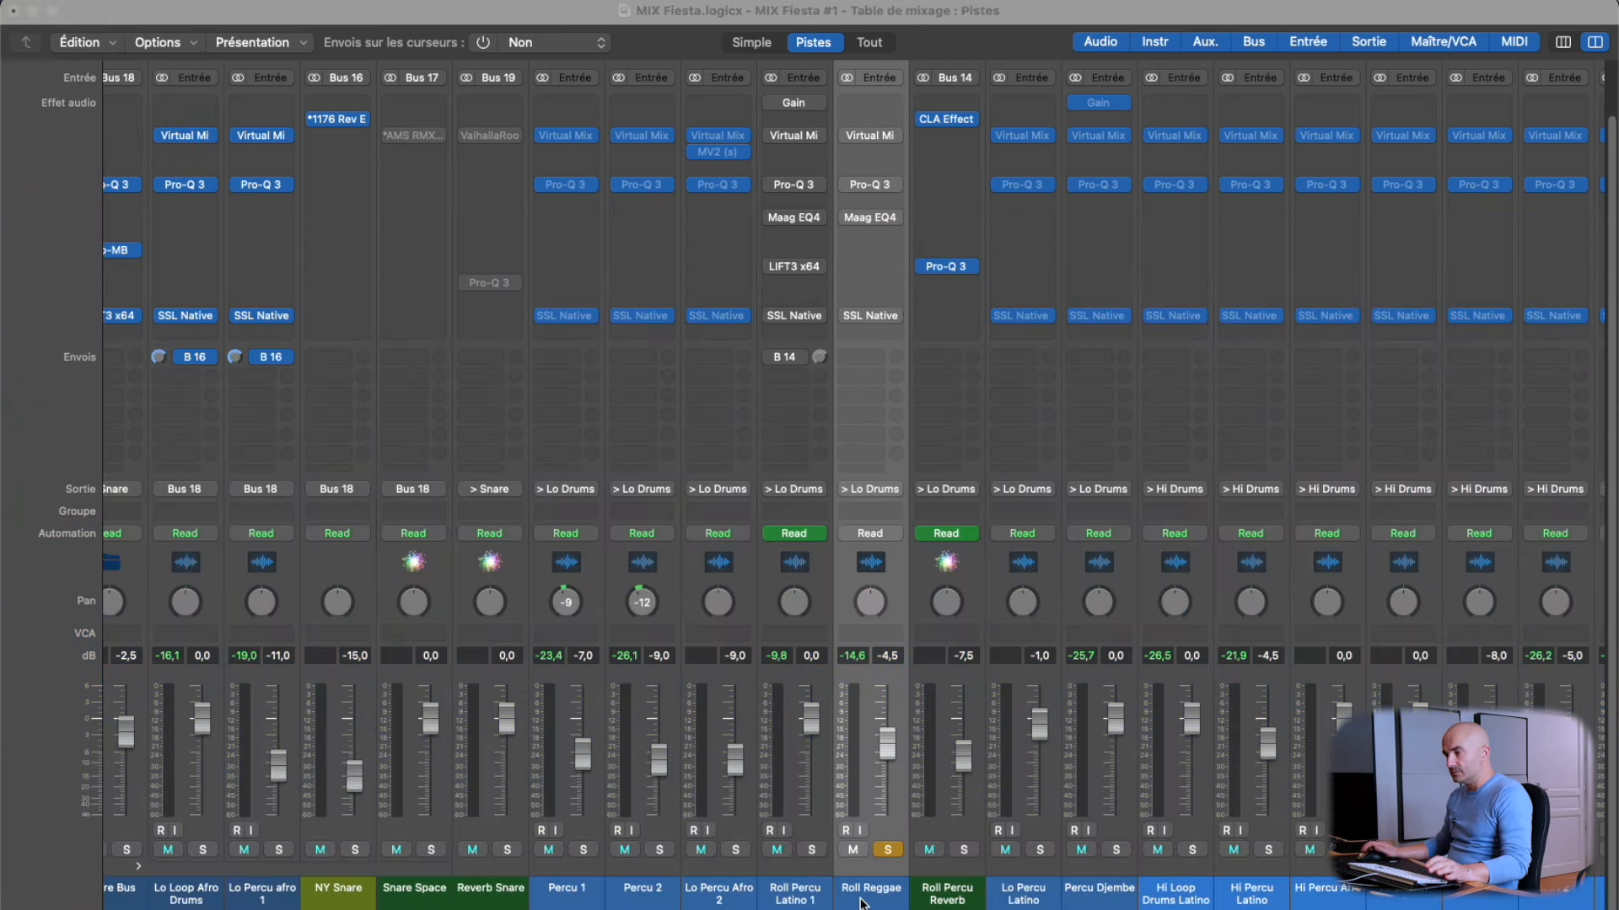
Play the soloed Roll Reggae region in the cycle before 5 Refrain with its effects off, and return to the mixer.
key(super+w)
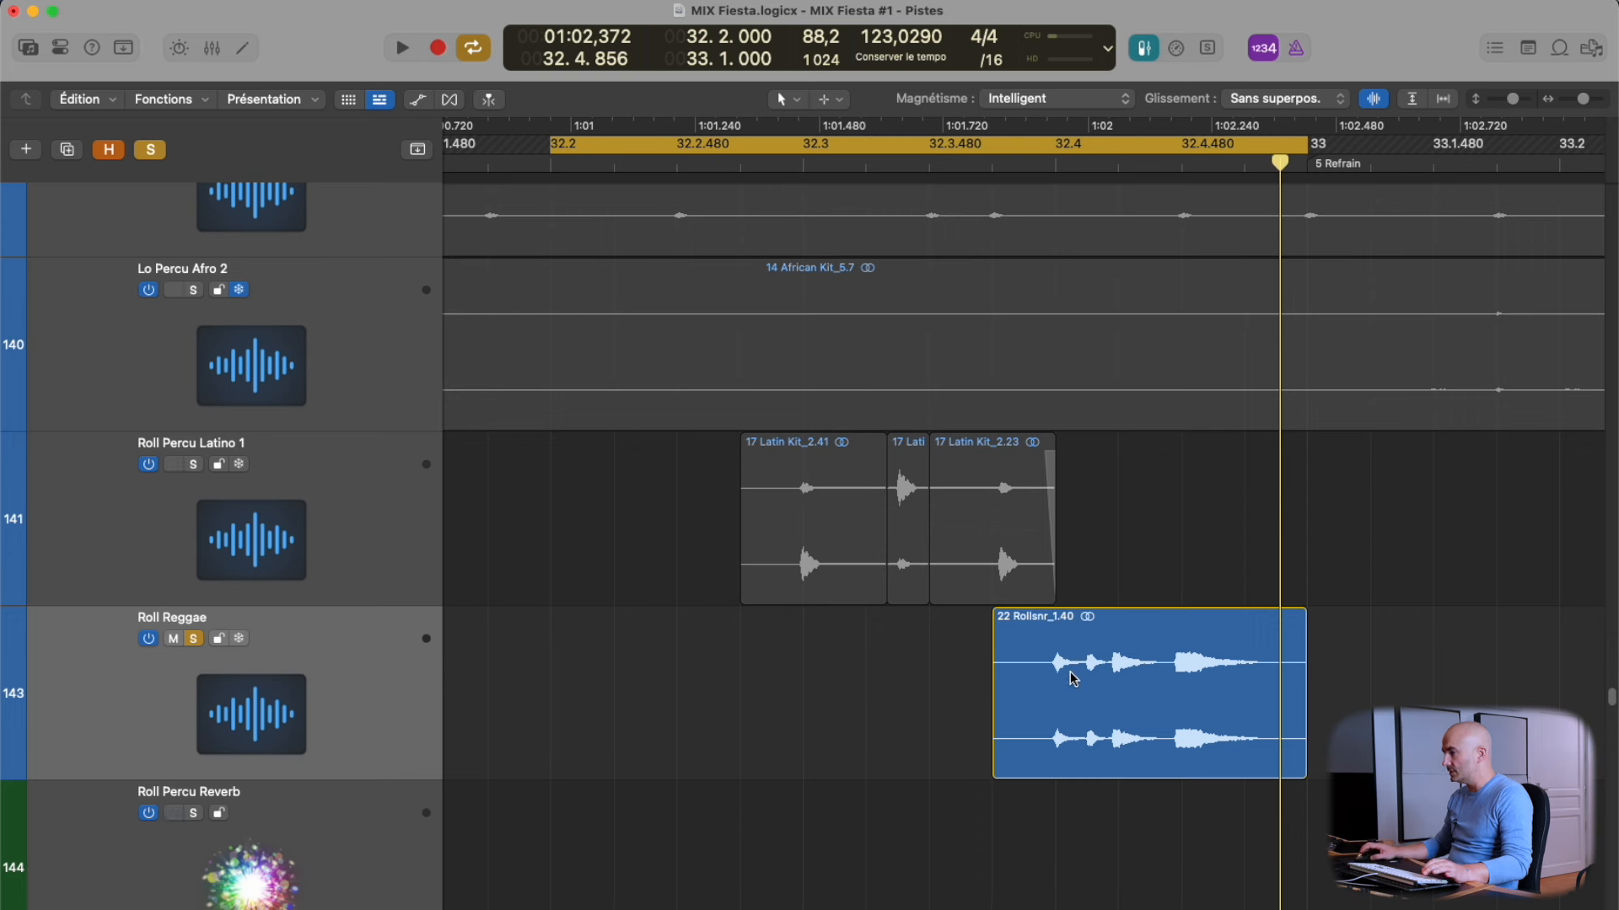
key(space)
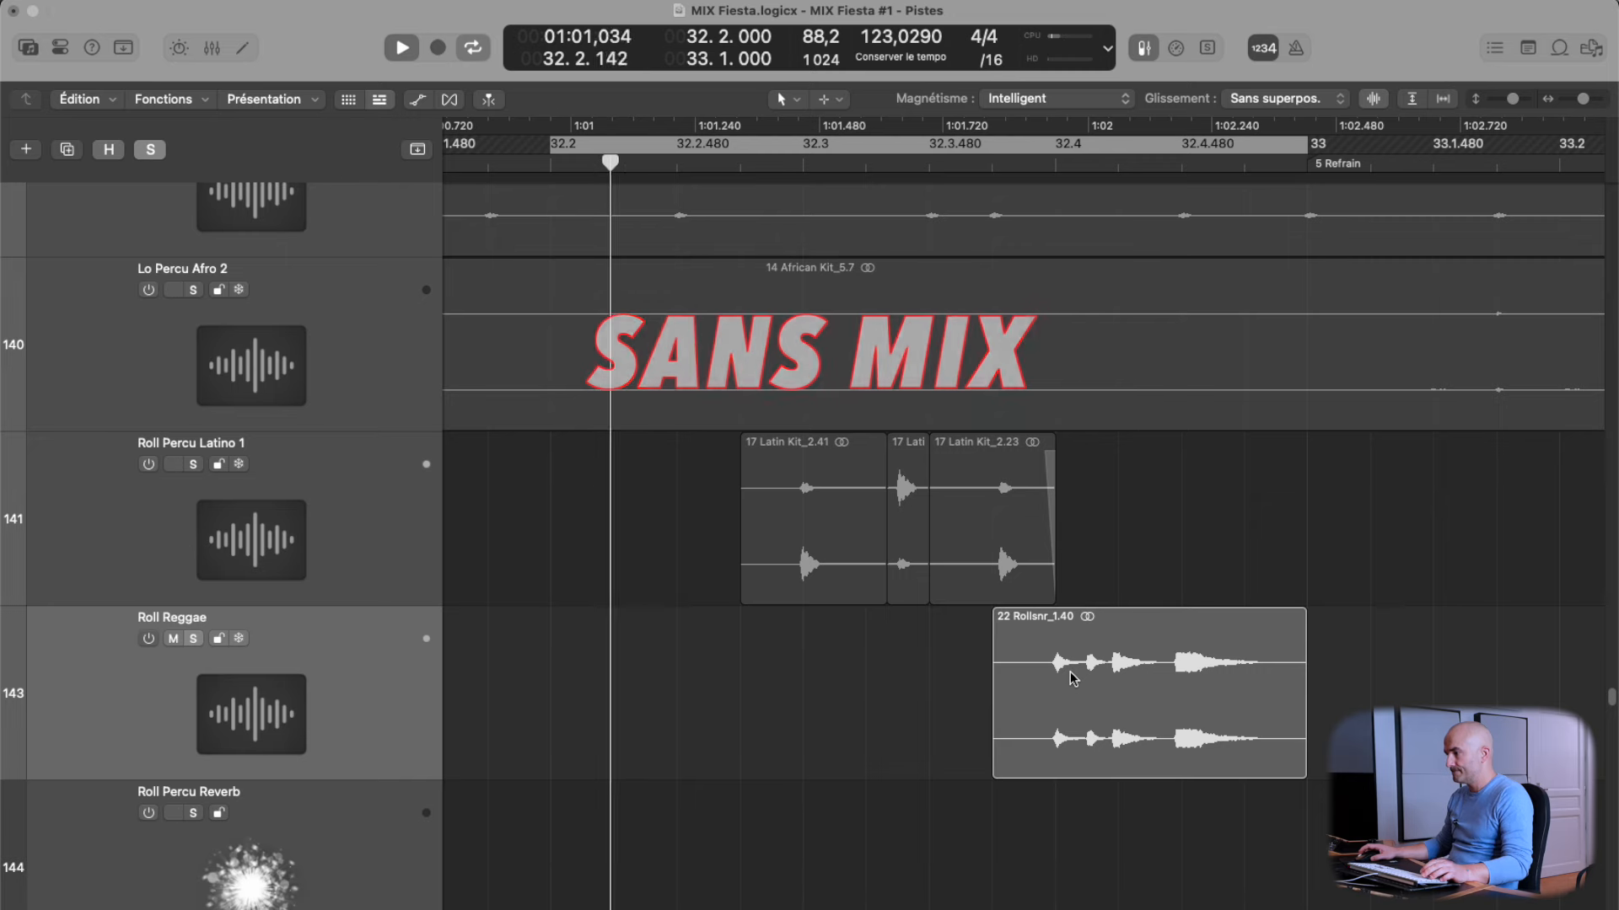
key(super+2)
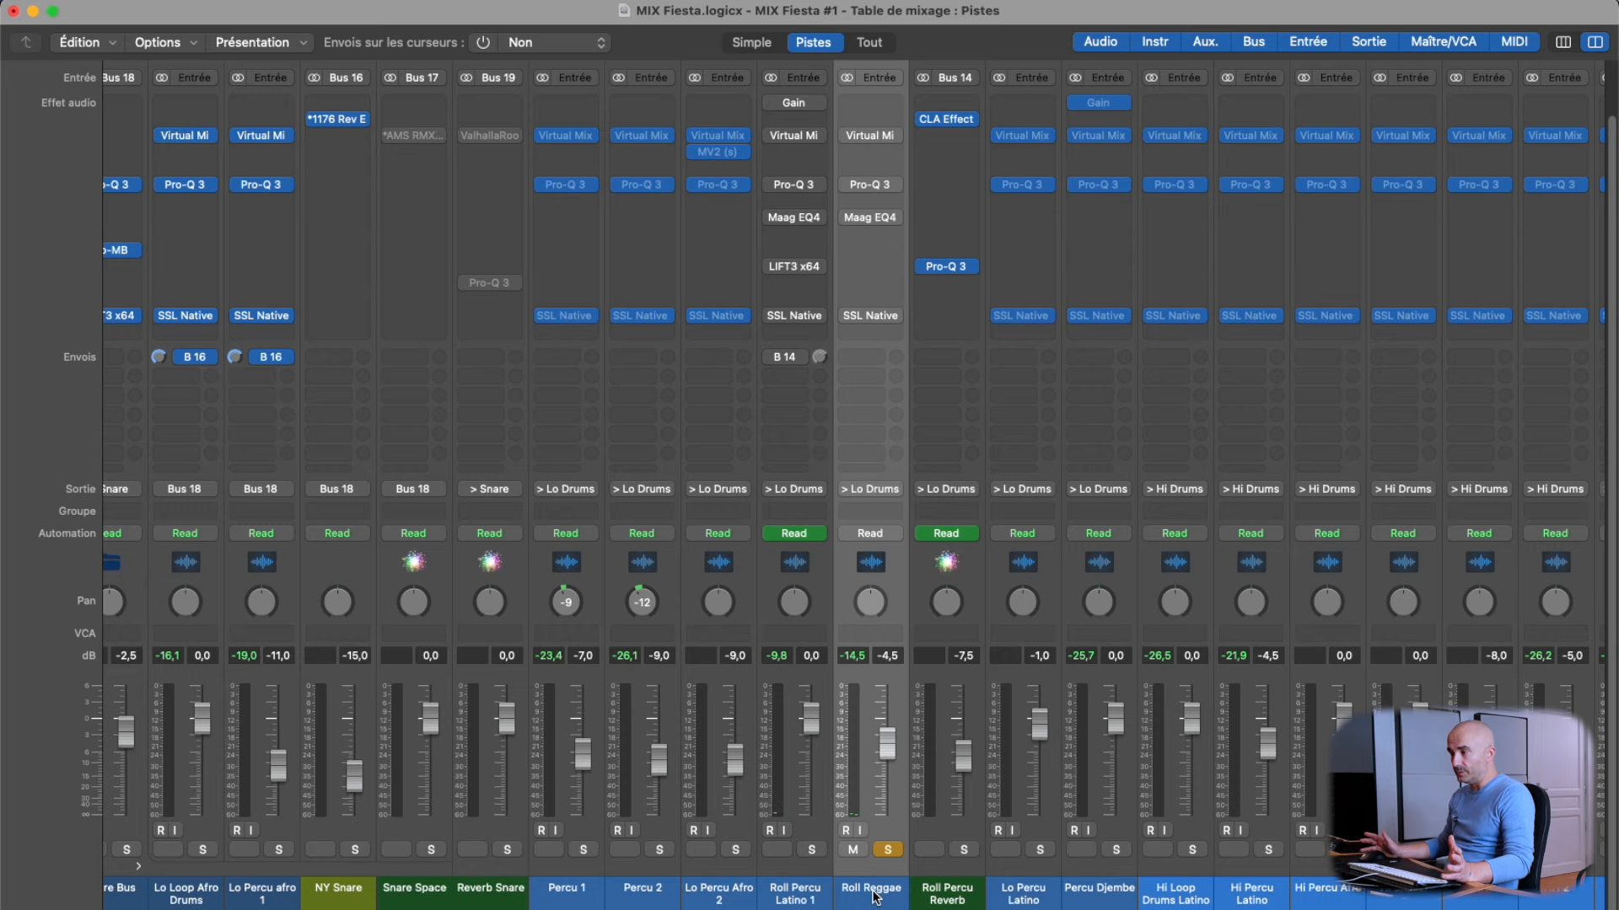
Open Virtual Mix Rack on the Roll Reggae channel and examine its Virtual Channel and Trimmer modules.
click(863, 136)
click(863, 137)
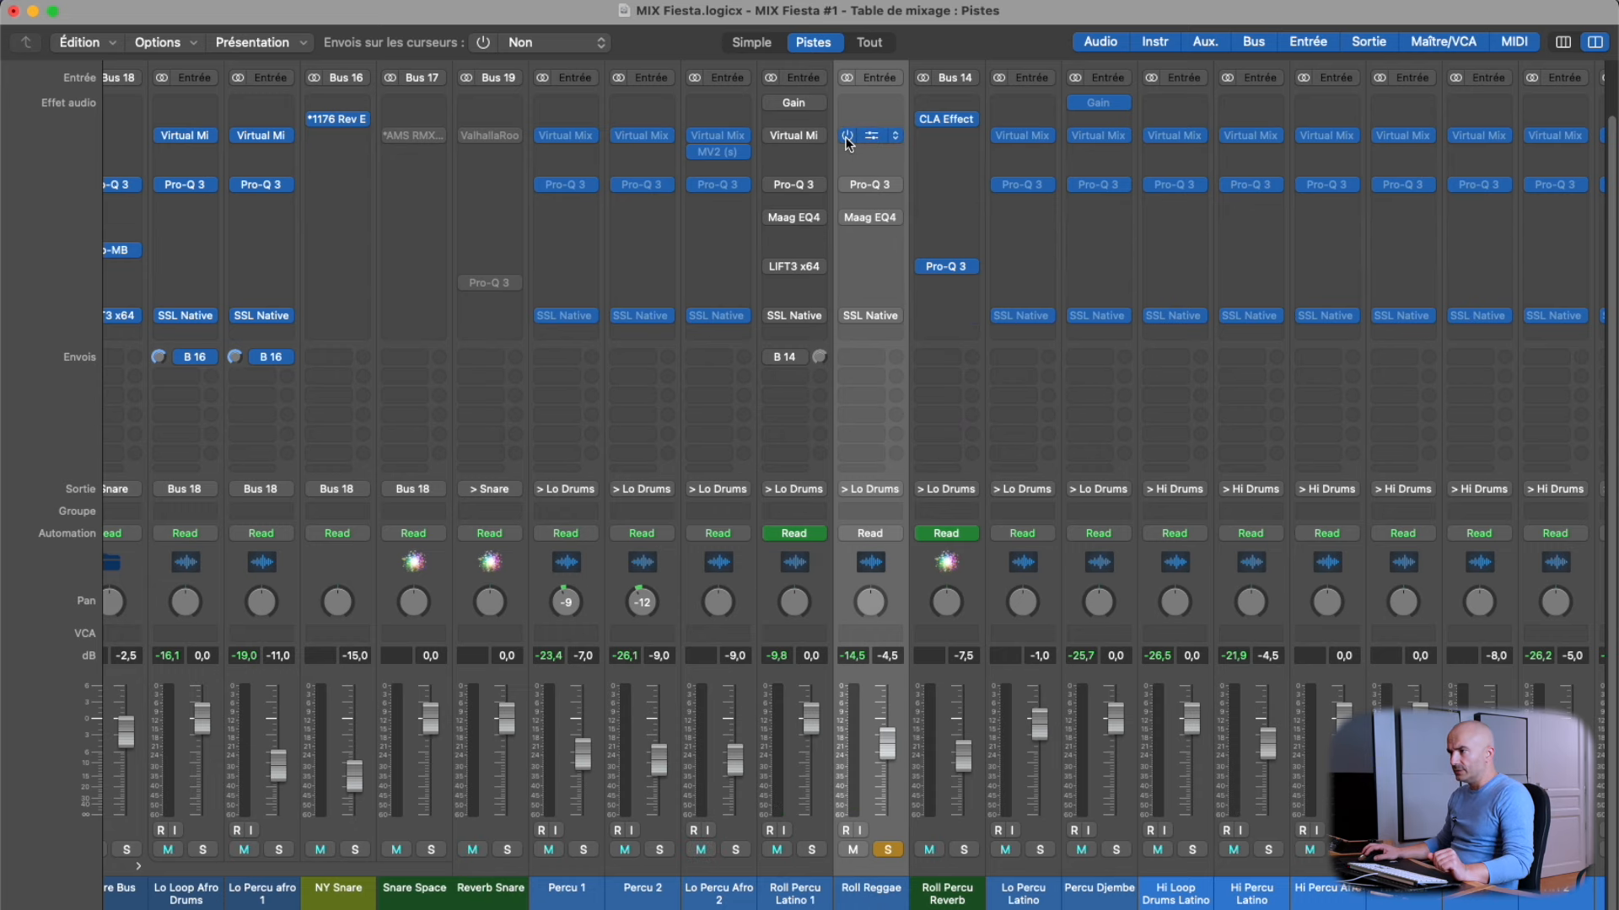
click(847, 137)
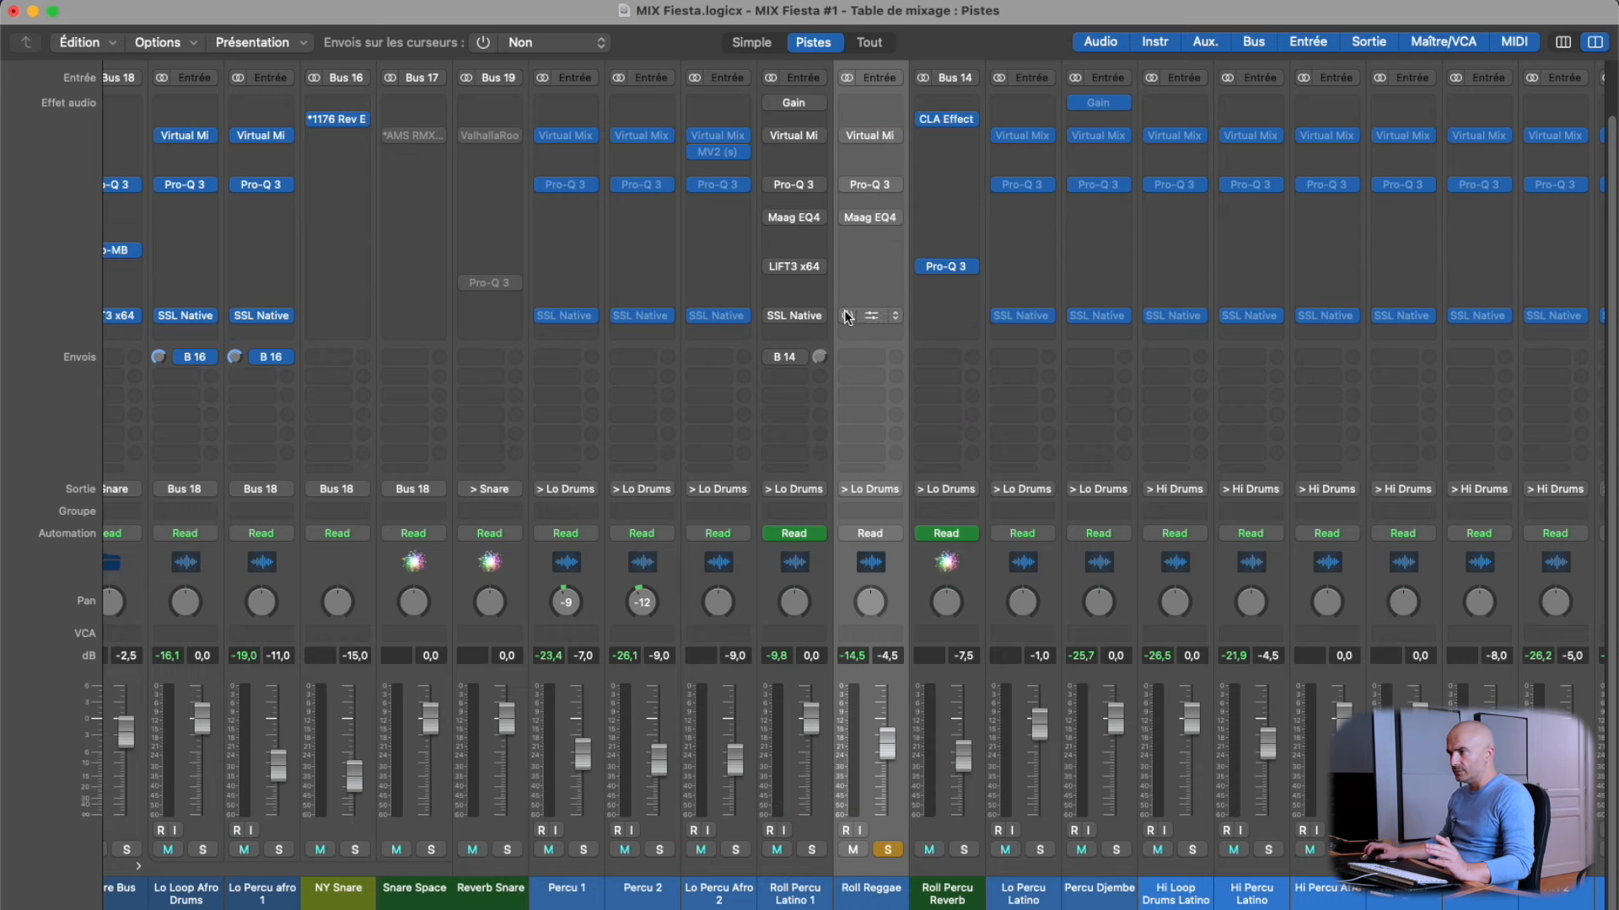
mouse_move(846, 135)
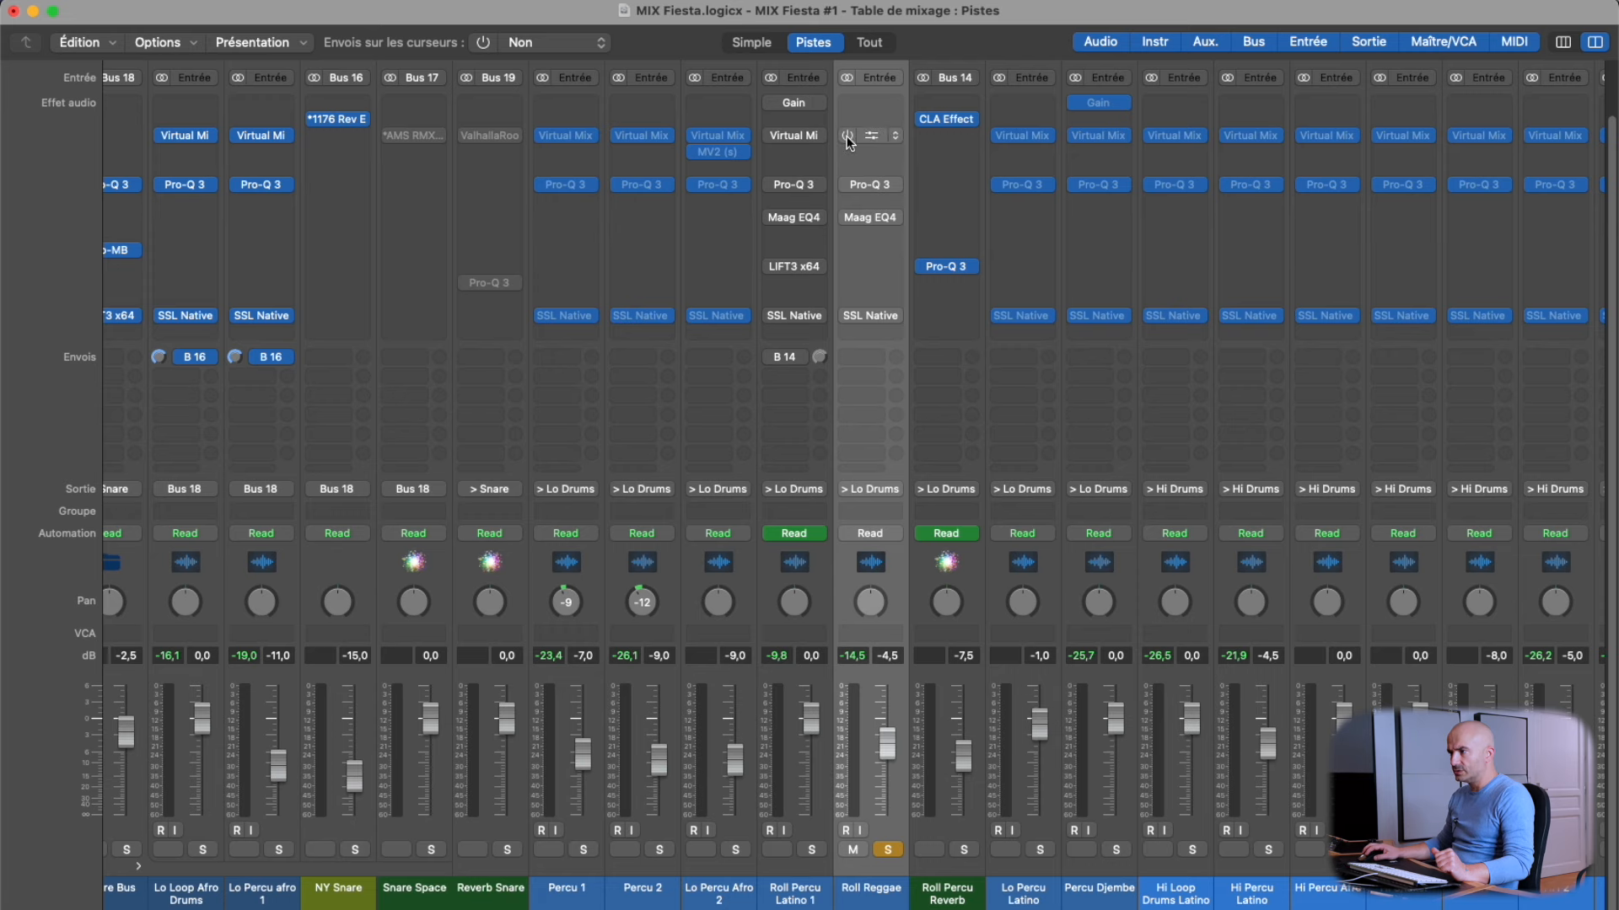
click(868, 135)
drag(907, 197, 693, 78)
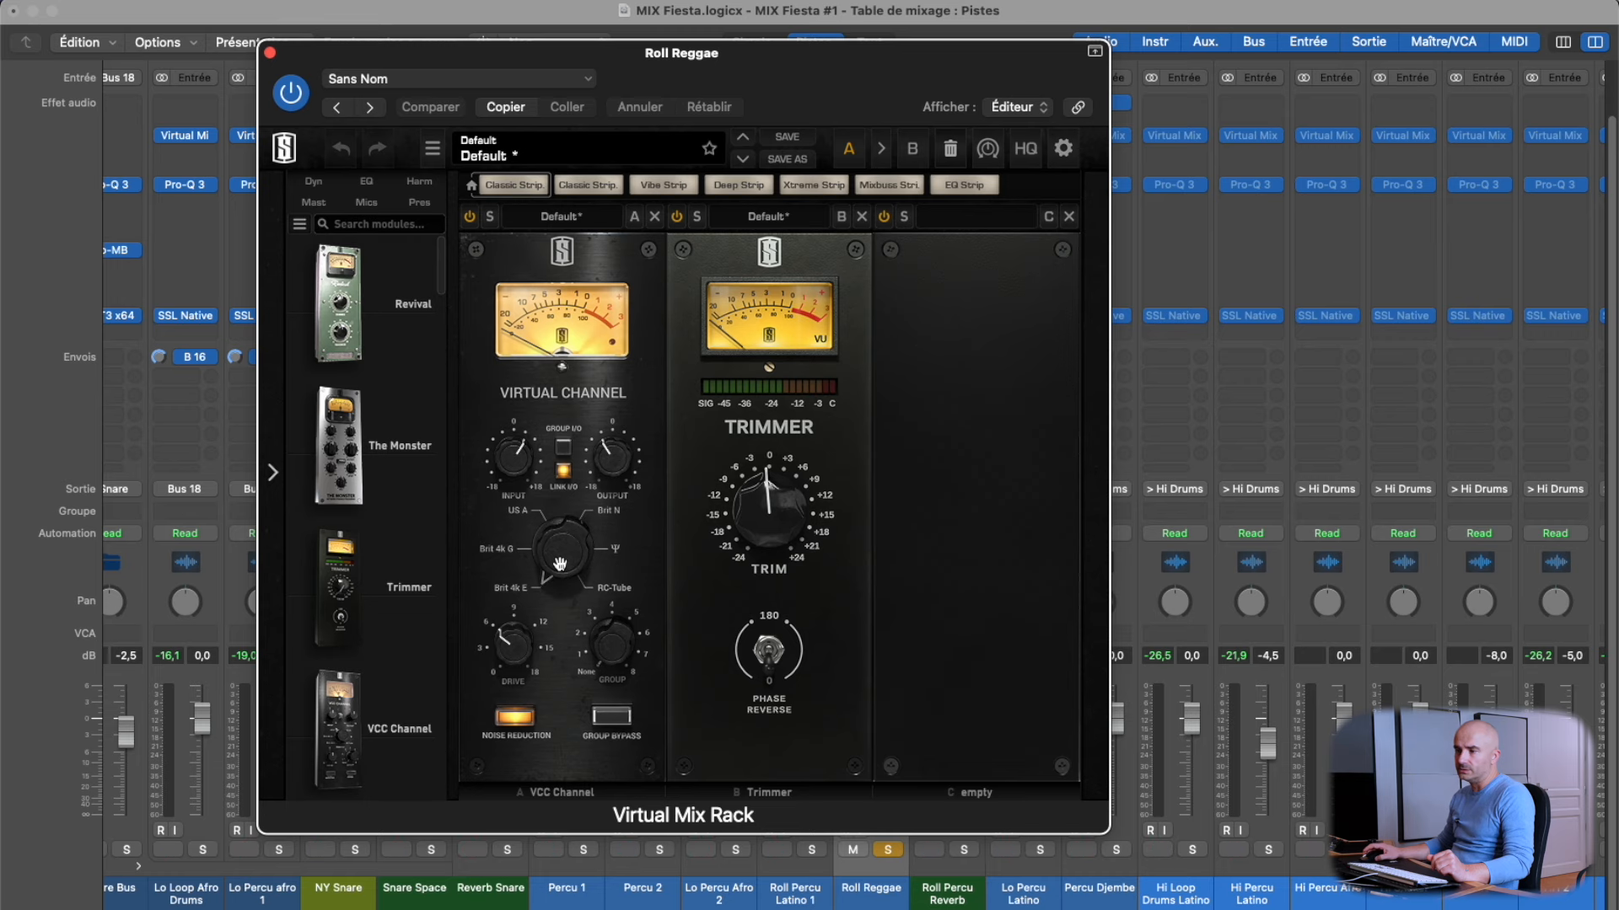
drag(656, 59, 866, 110)
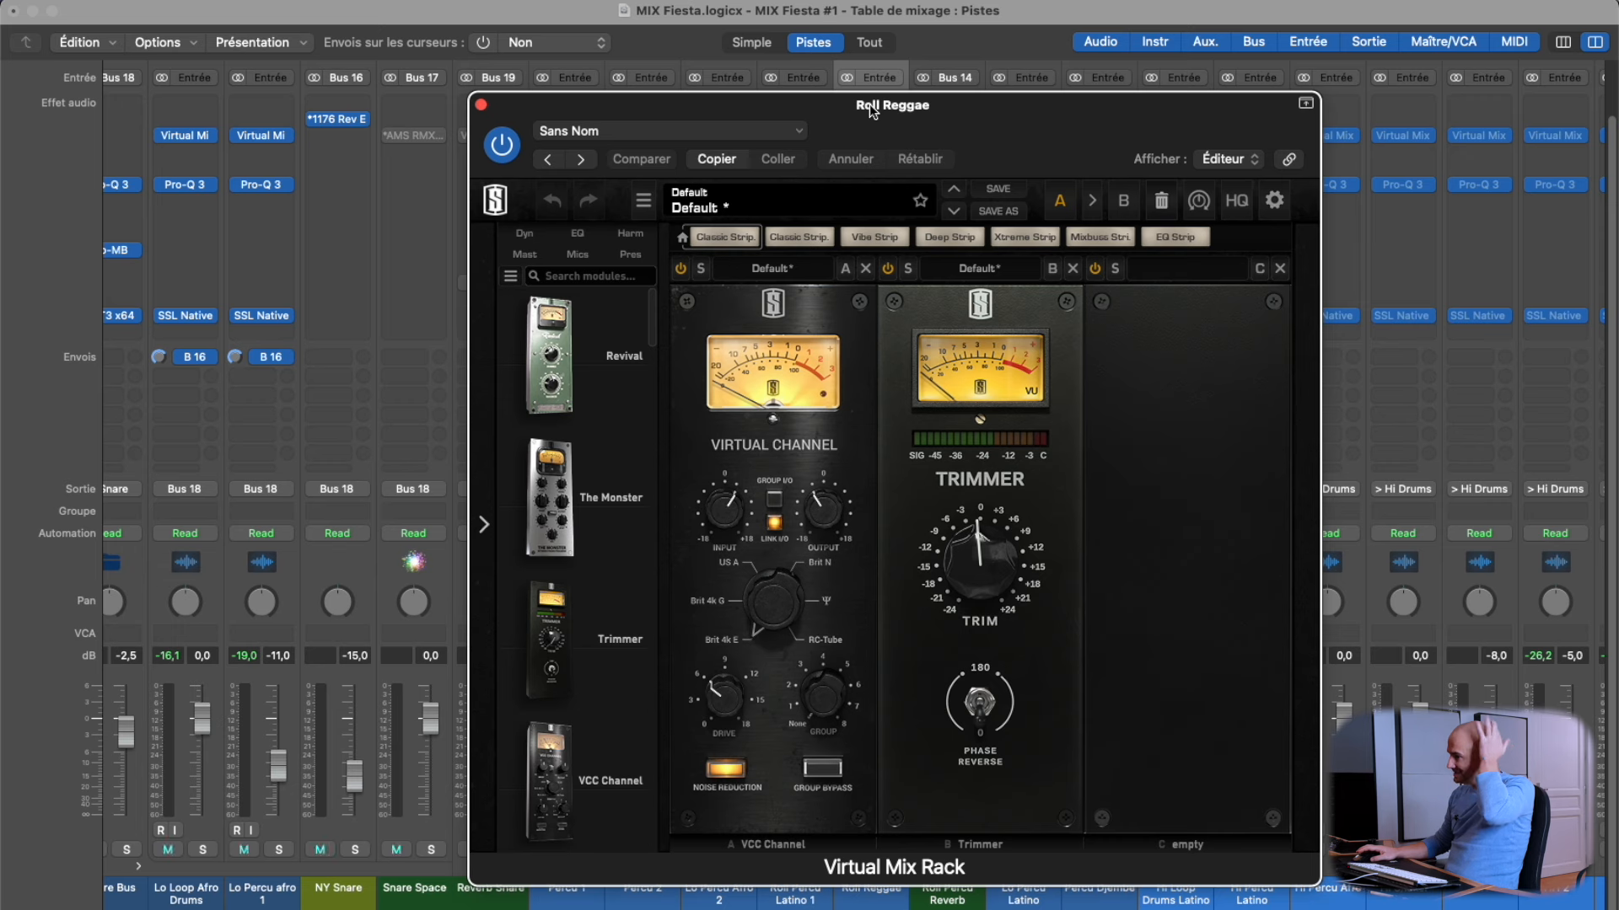
drag(868, 104, 816, 113)
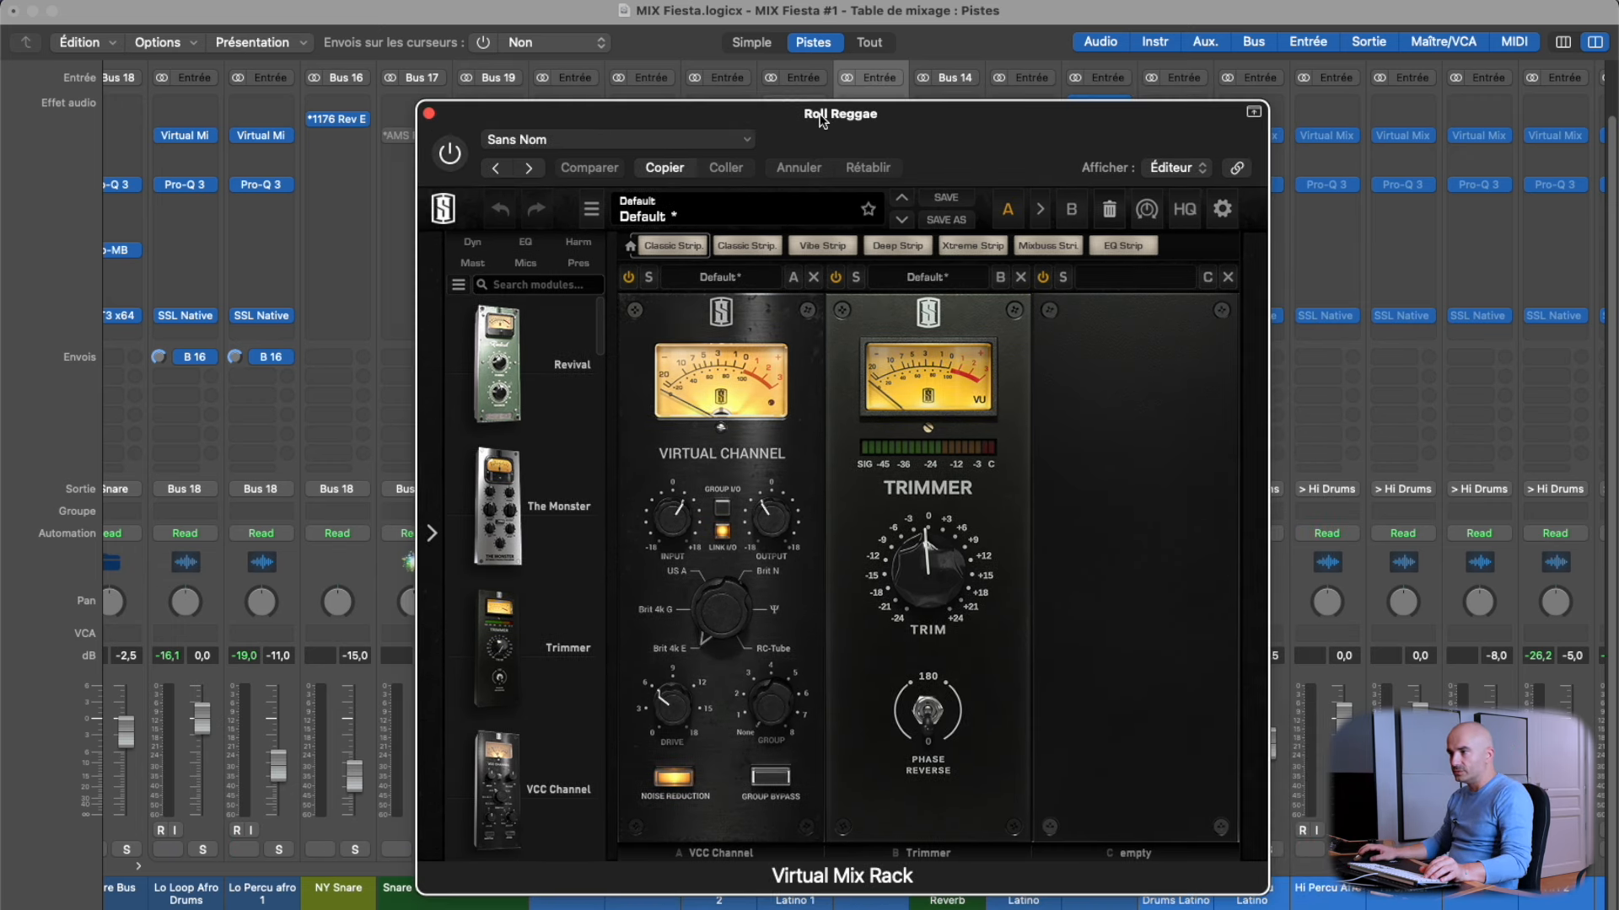
click(429, 113)
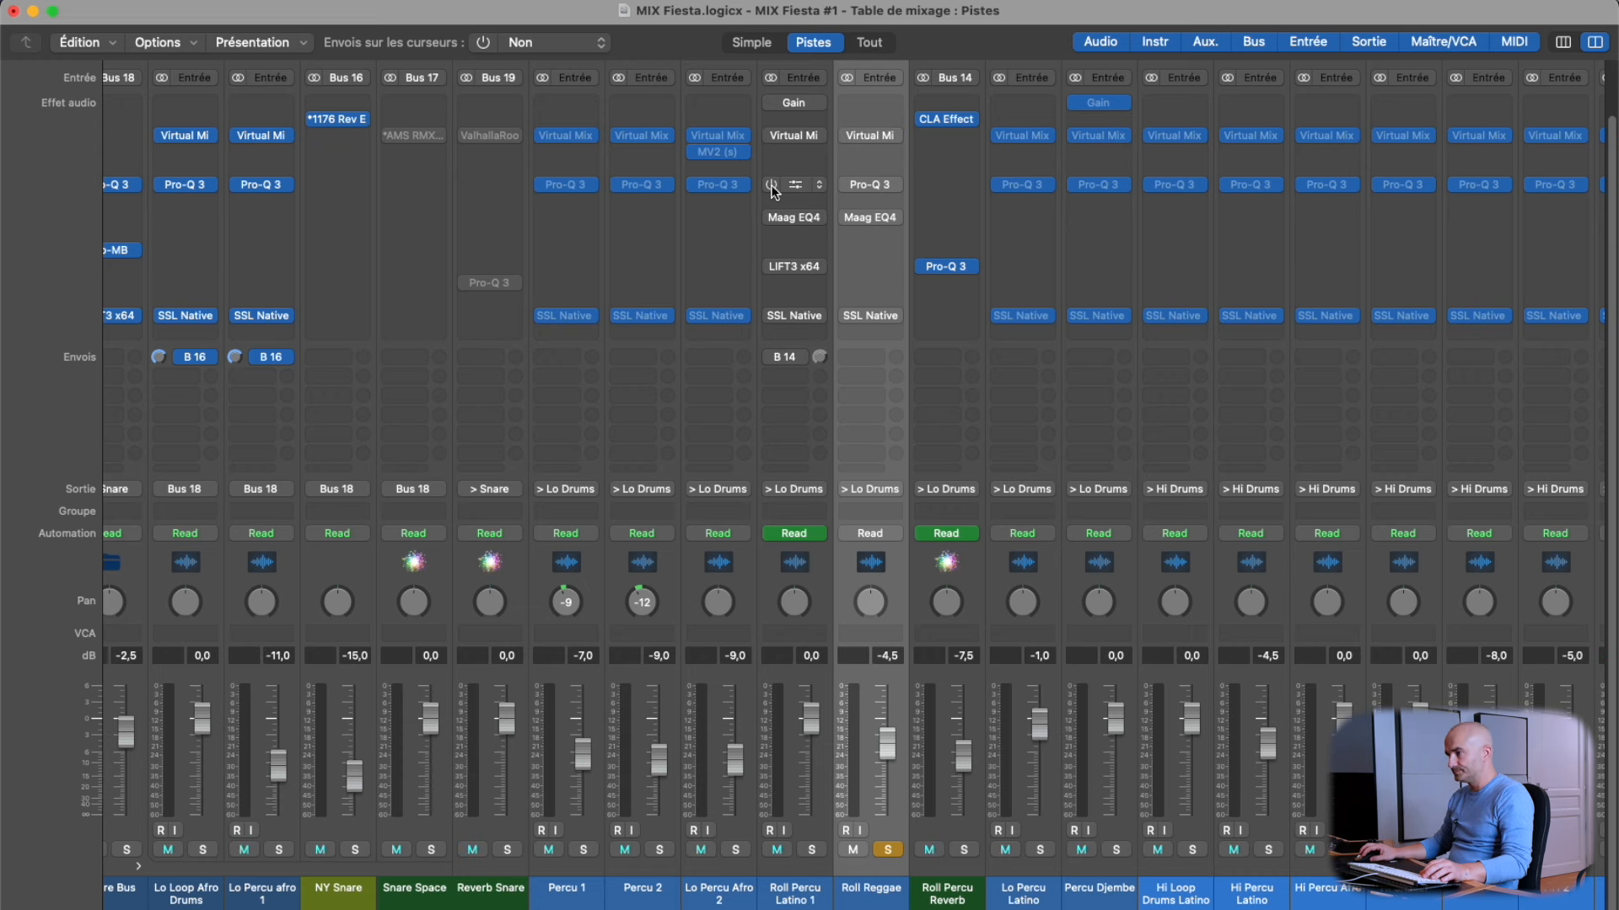
Compare Roll Reggae's playback with Virtual Mix Rack on and bypassed, leaving the plug-in enabled and its window closed.
click(863, 135)
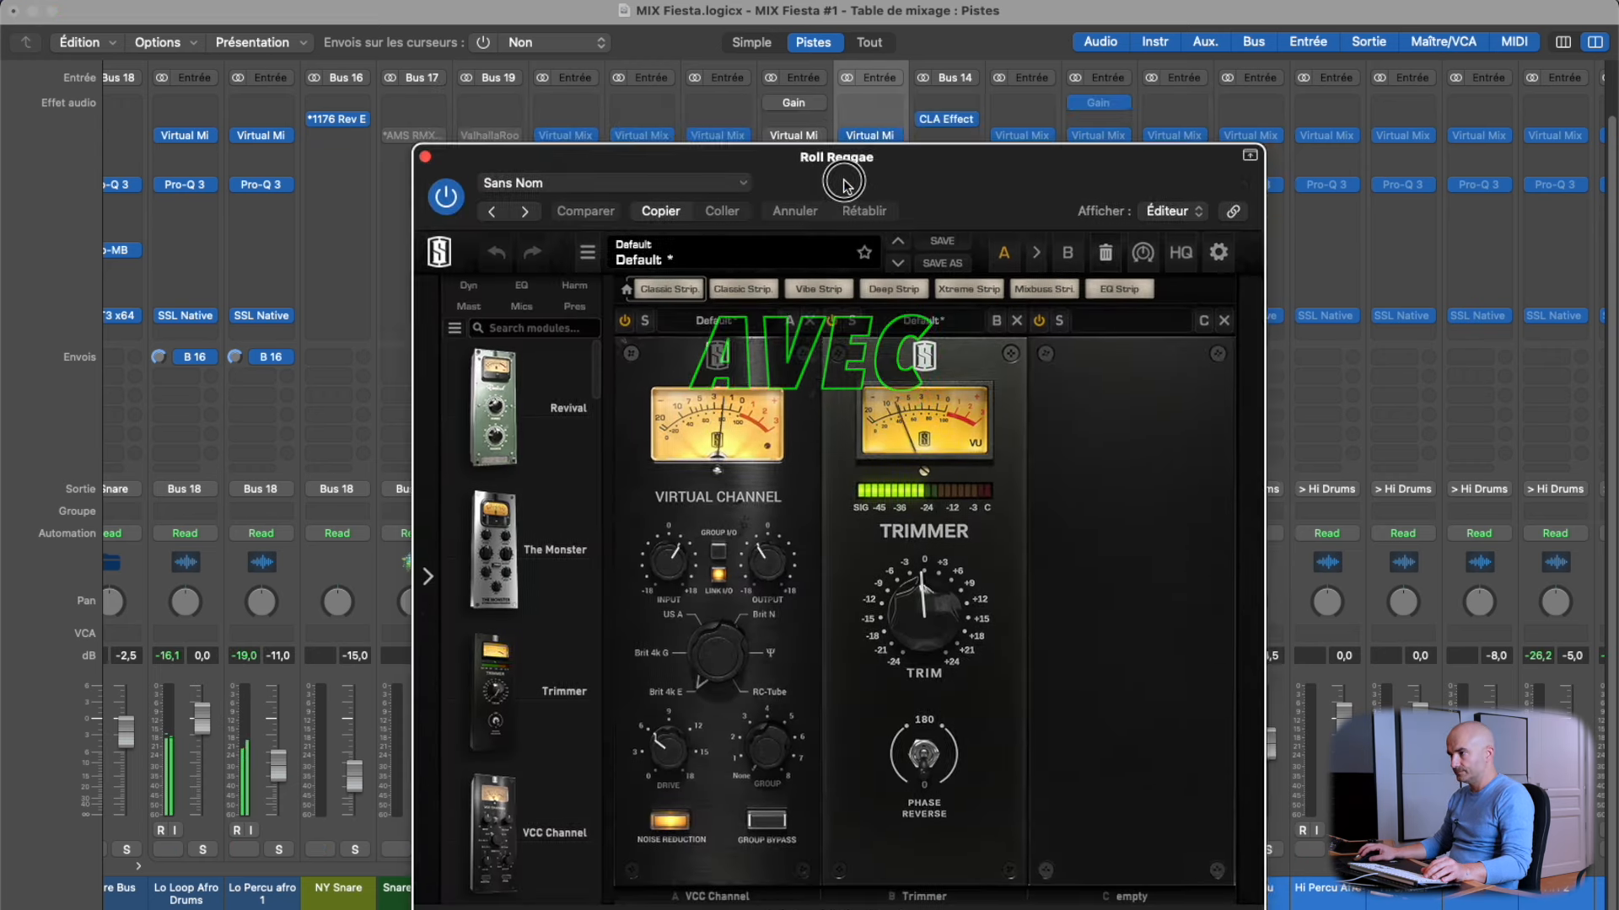
drag(843, 181, 868, 196)
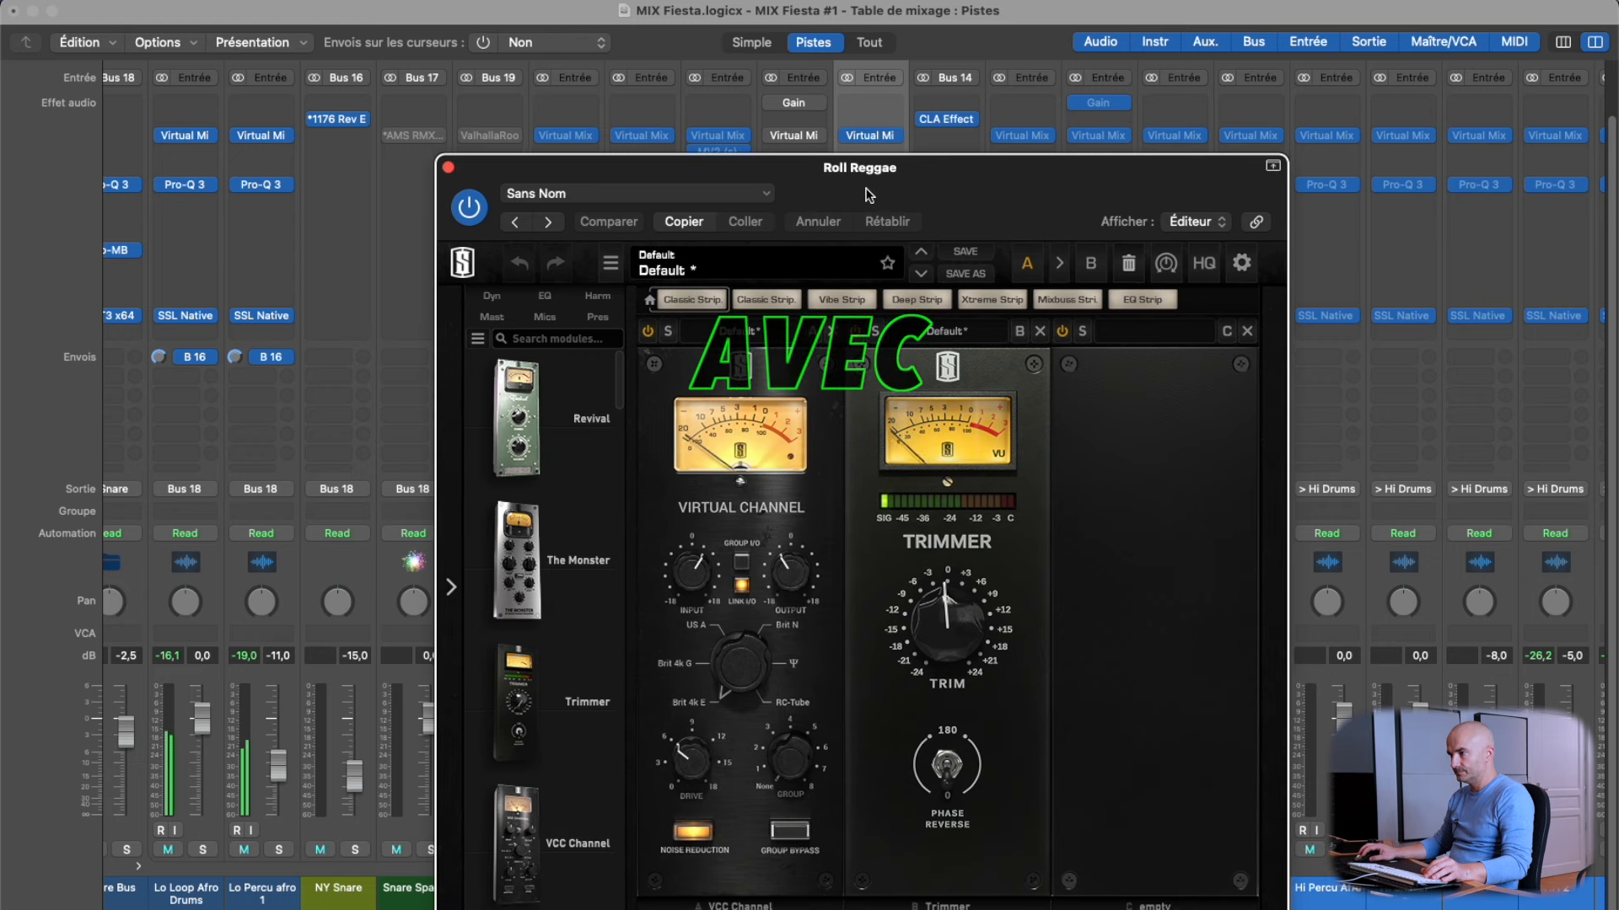
click(470, 209)
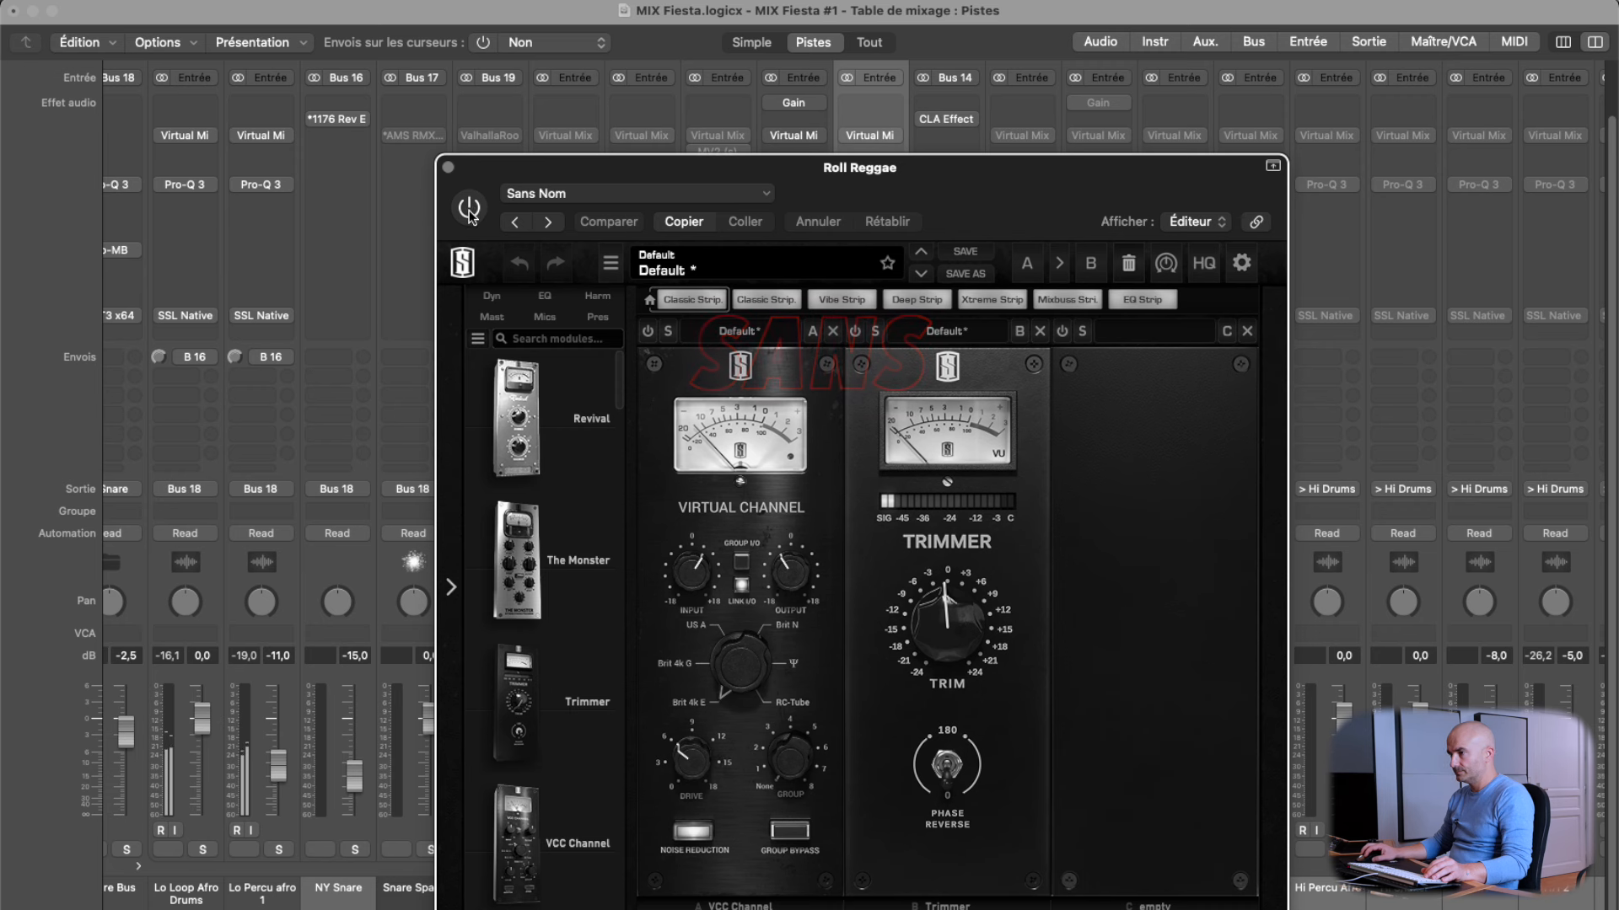
click(469, 209)
click(447, 167)
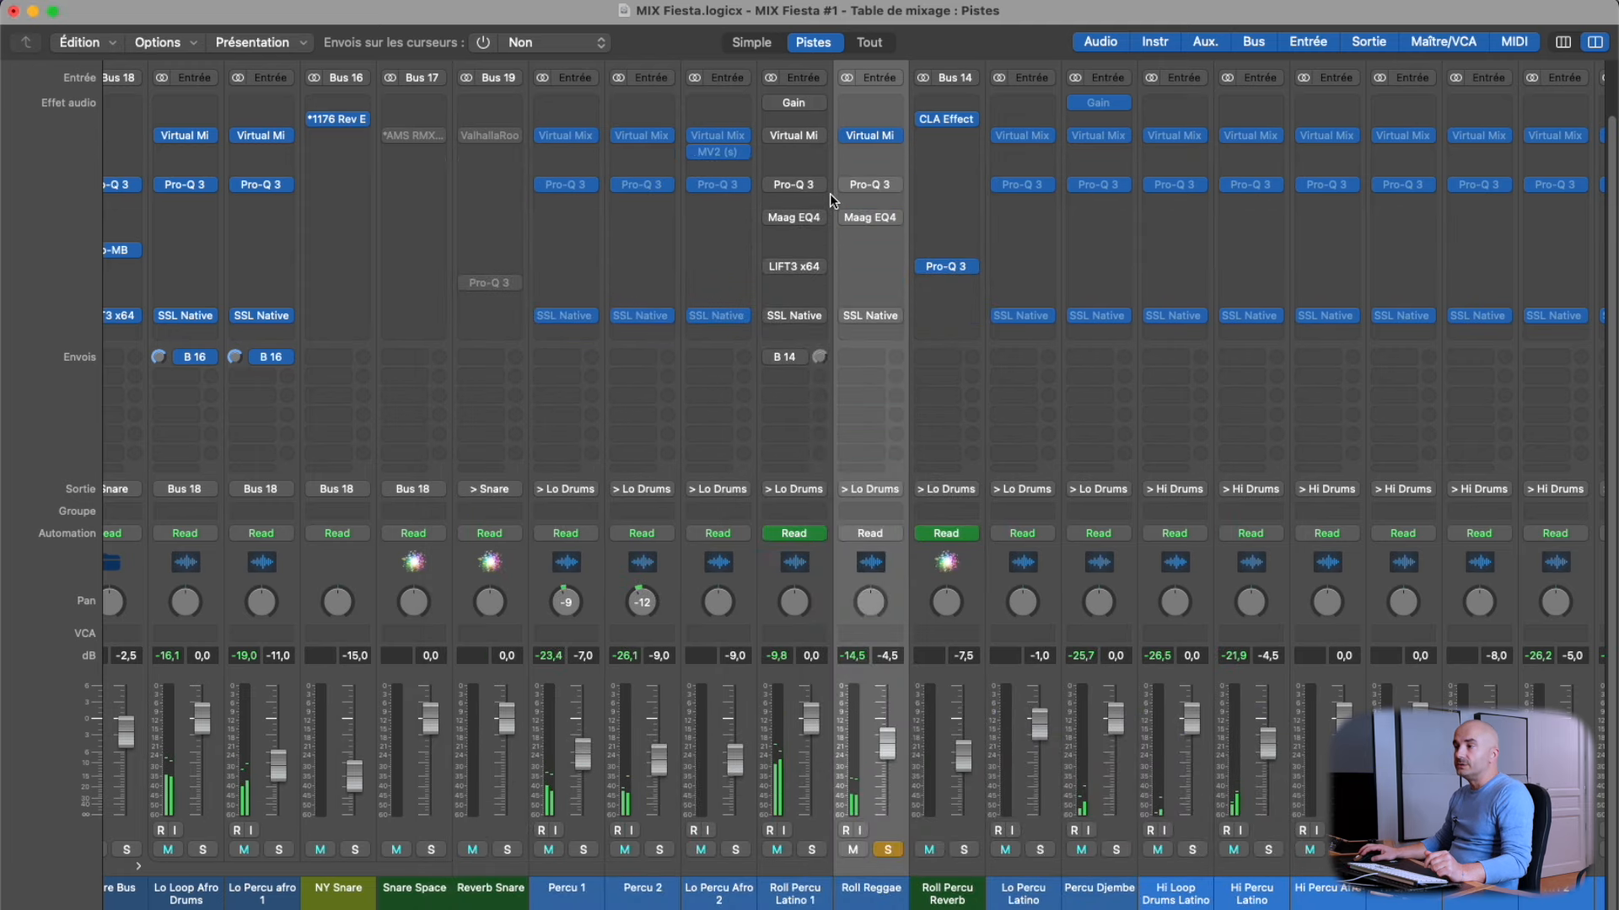
Enable Pro-Q 3 on the Roll Reggae channel and open its equalizer curve for viewing.
mouse_move(847, 185)
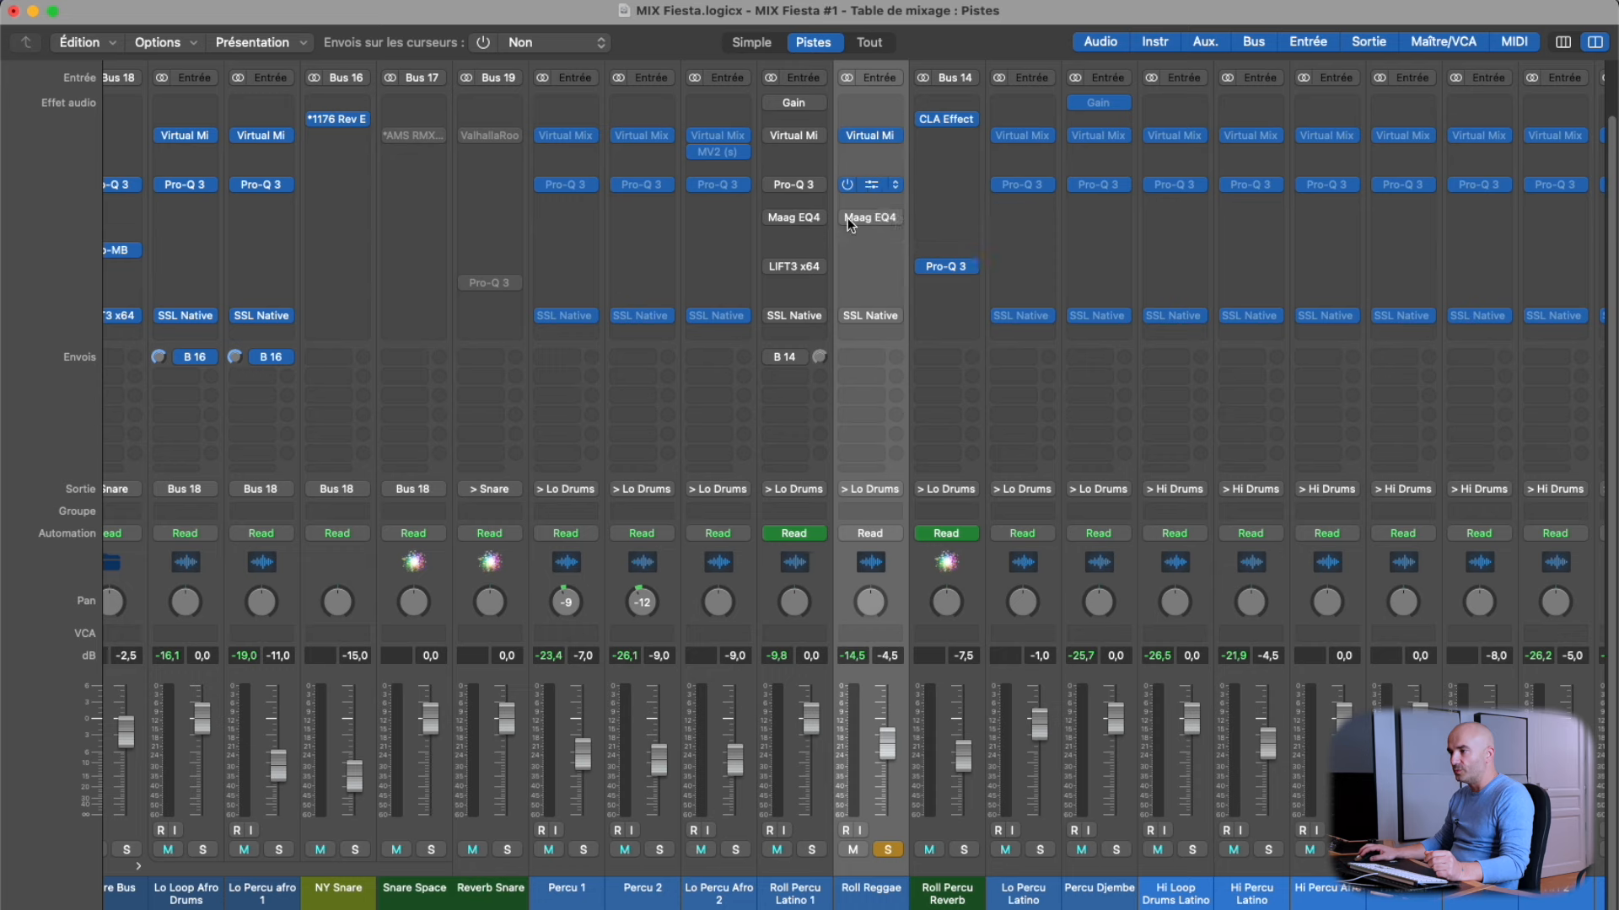
click(869, 184)
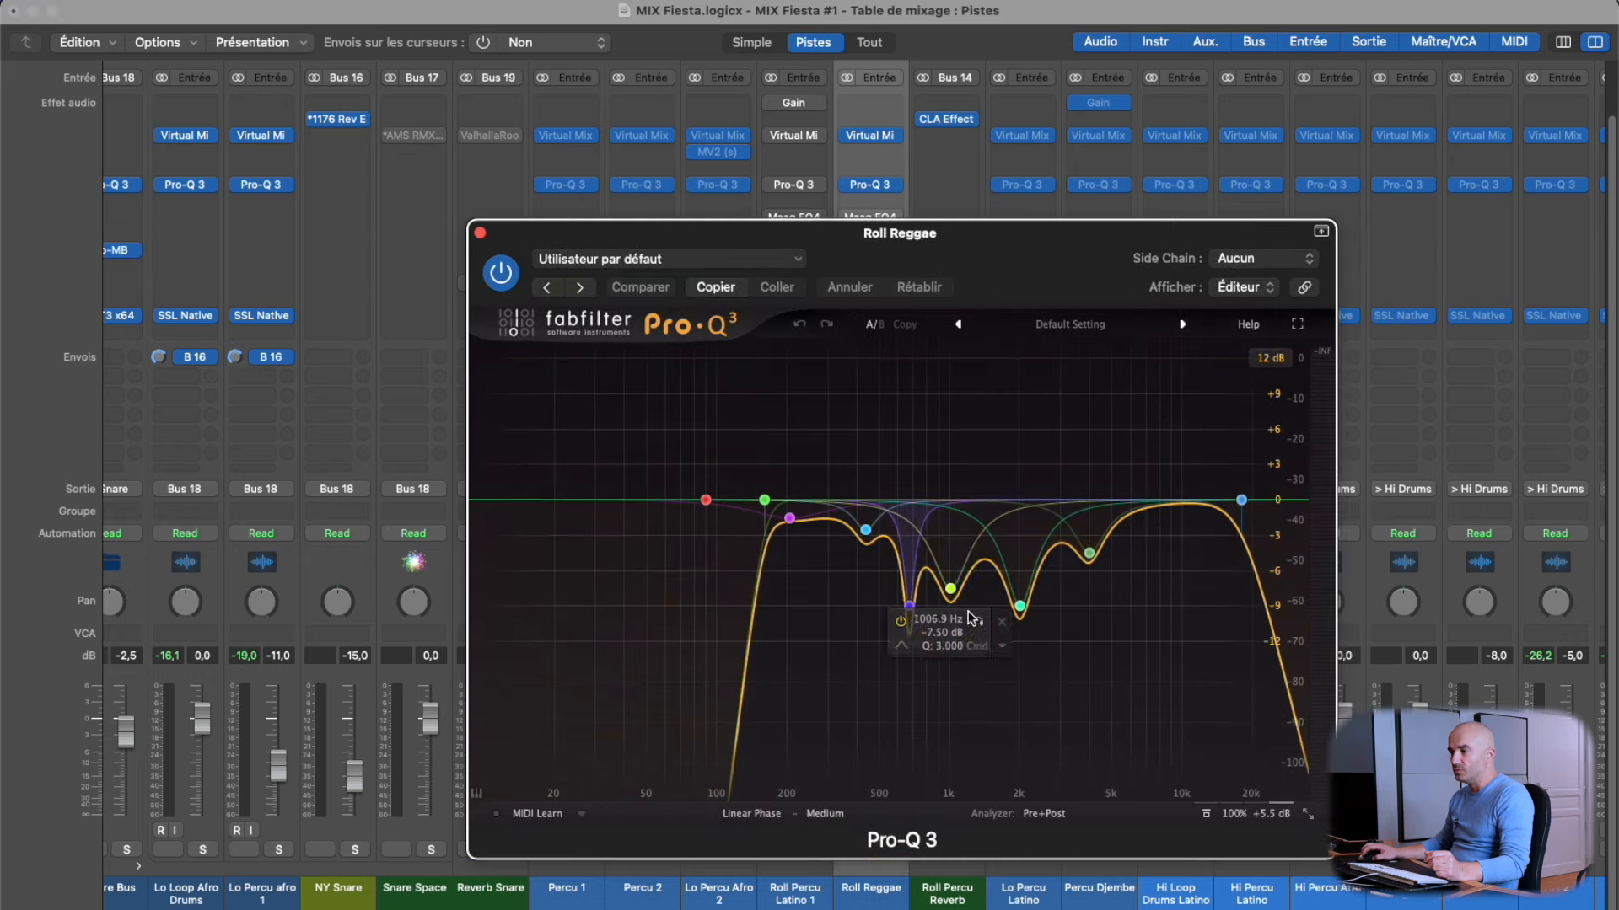
drag(893, 249, 910, 236)
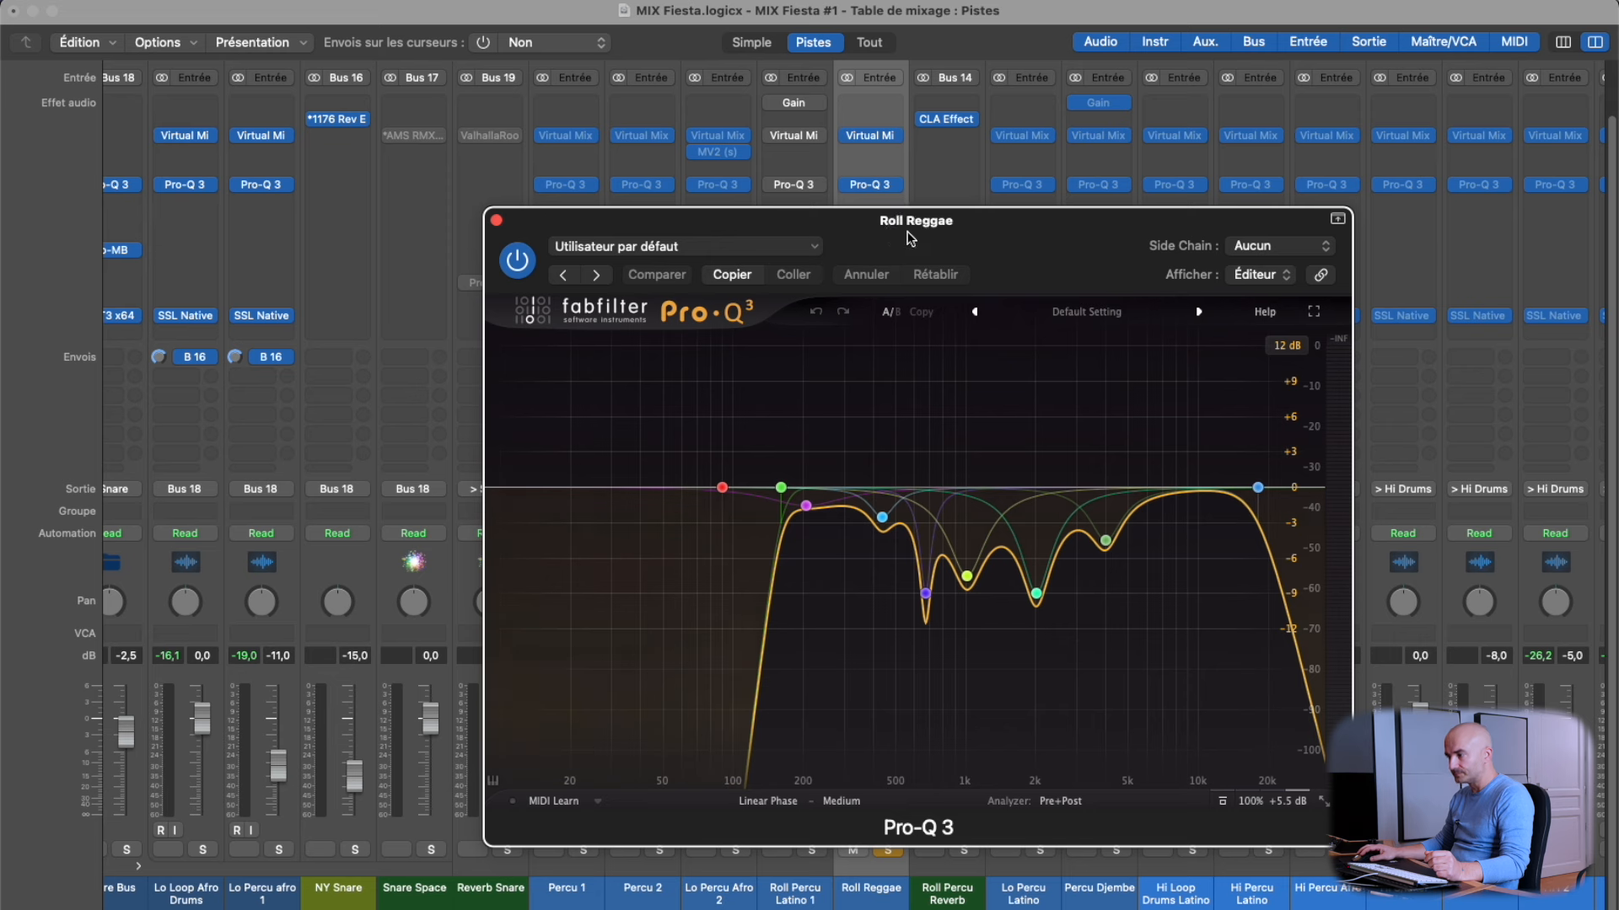
Compare Roll Reggae's playback with the whole Pro-Q 3 equalization bypassed and active, leaving it active.
click(1222, 804)
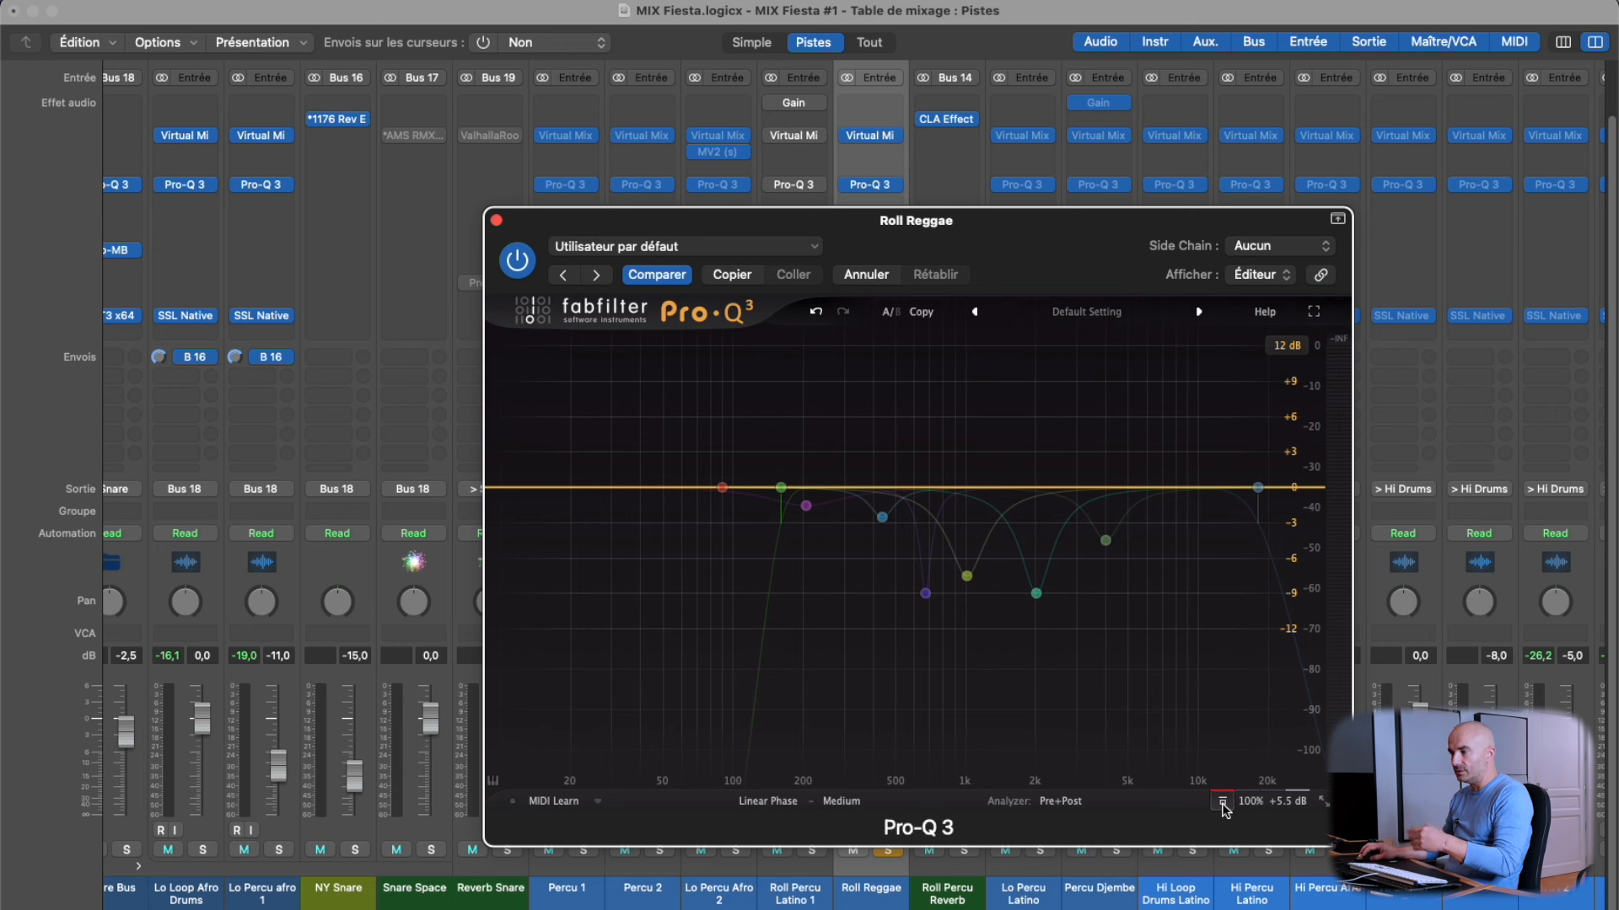
click(1223, 804)
click(1222, 805)
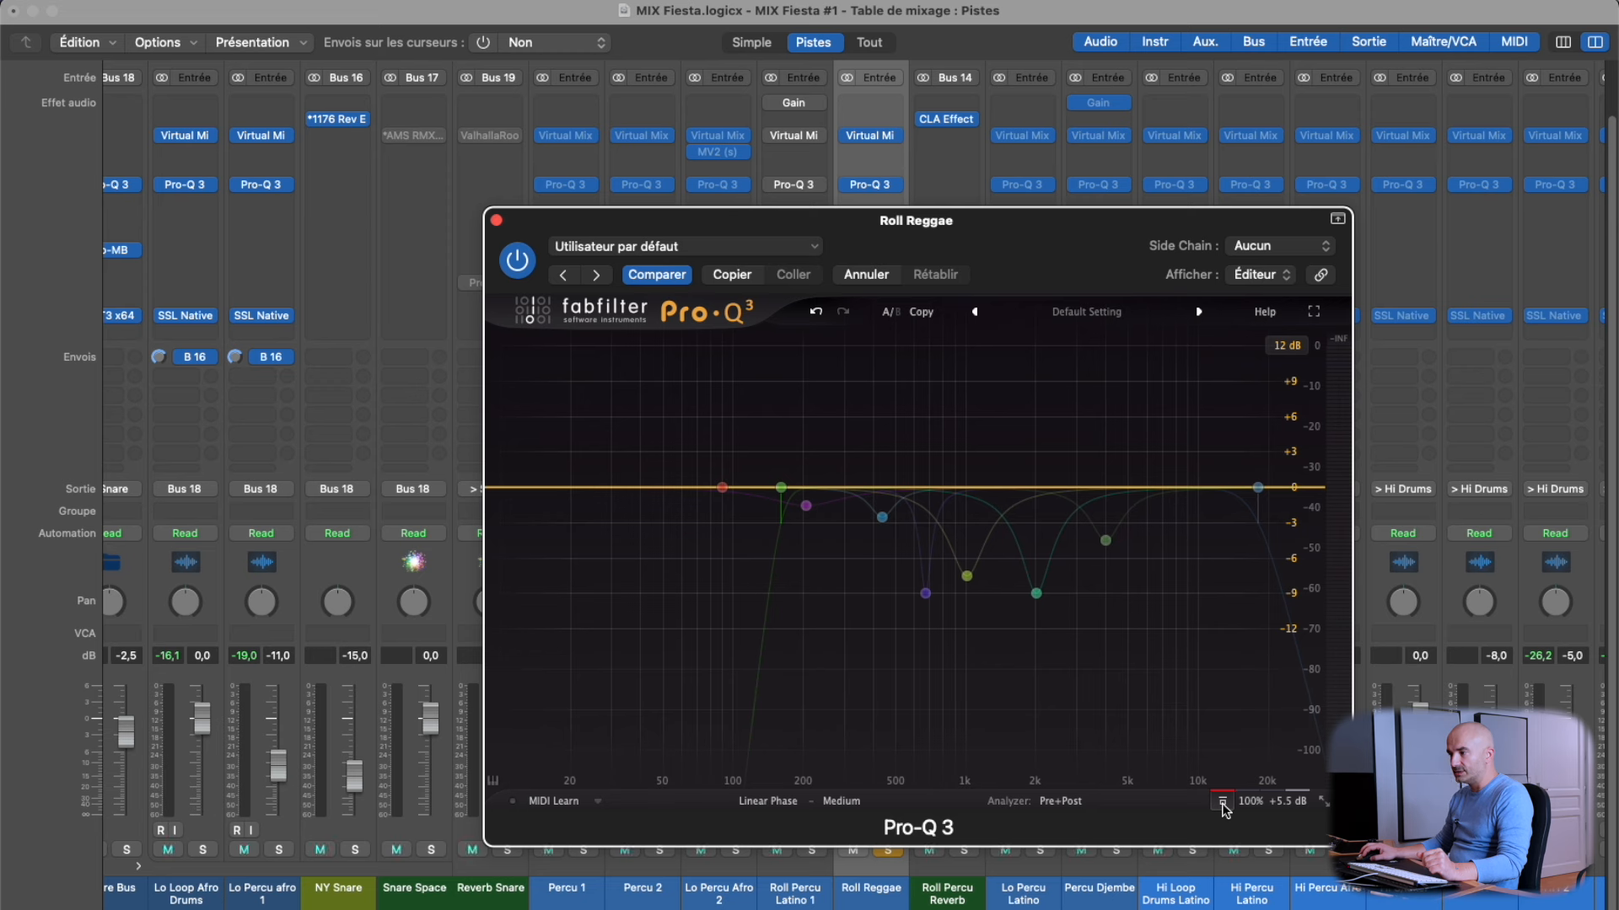
click(1223, 806)
click(1222, 805)
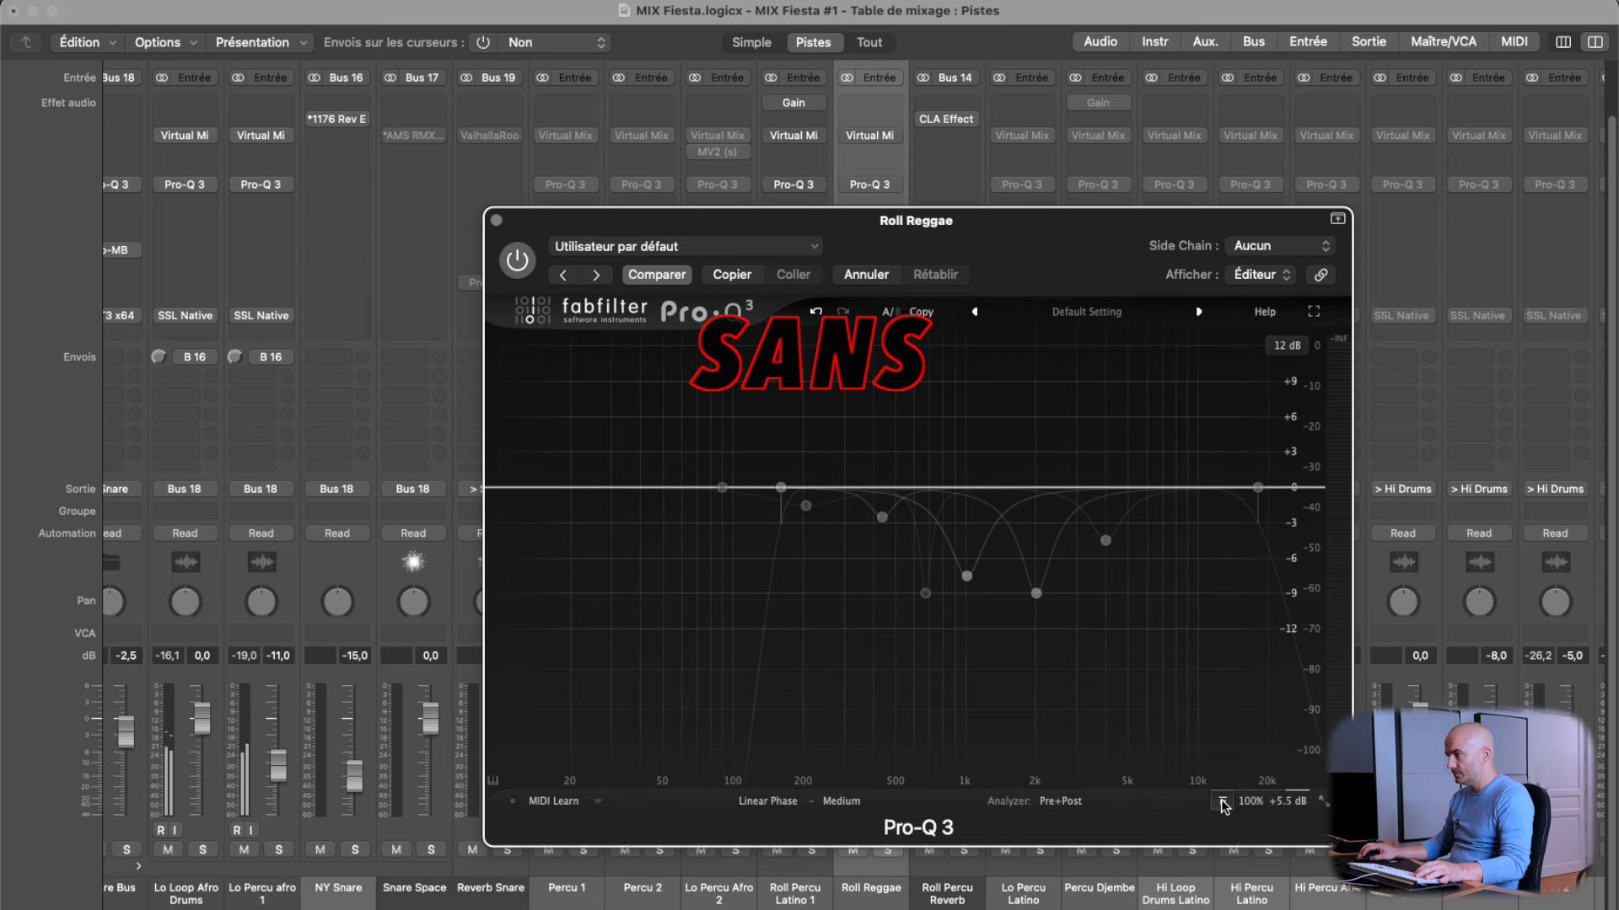
click(1222, 801)
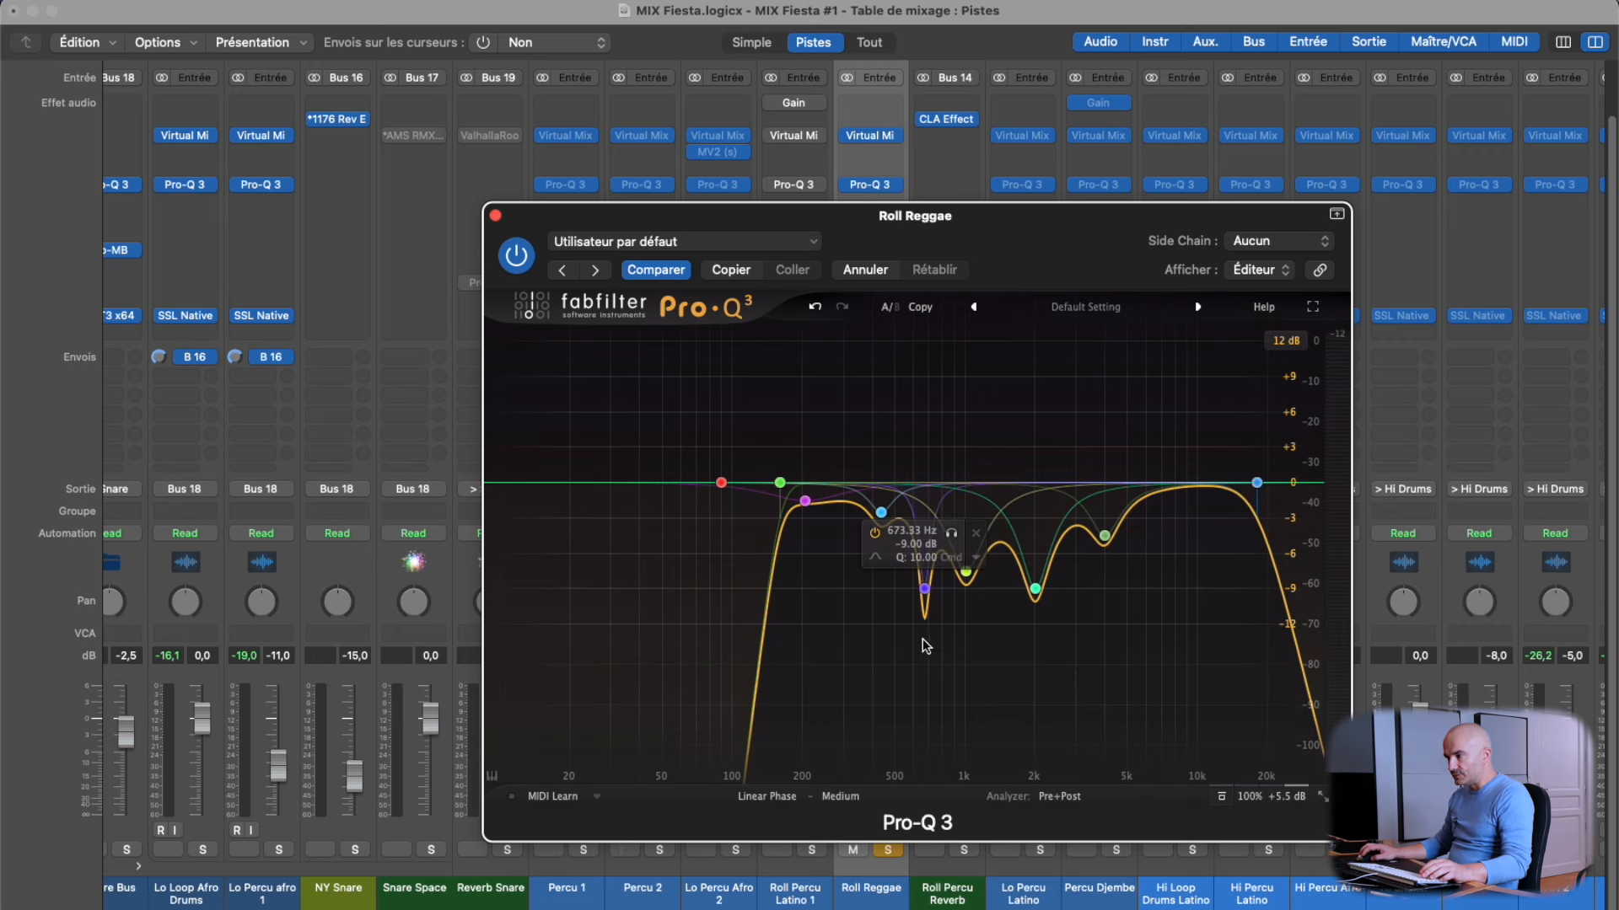
Toggle the narrow 673 Hz bell cut in Roll Reggae's Pro-Q 3 to compare the sound with and without it.
click(925, 590)
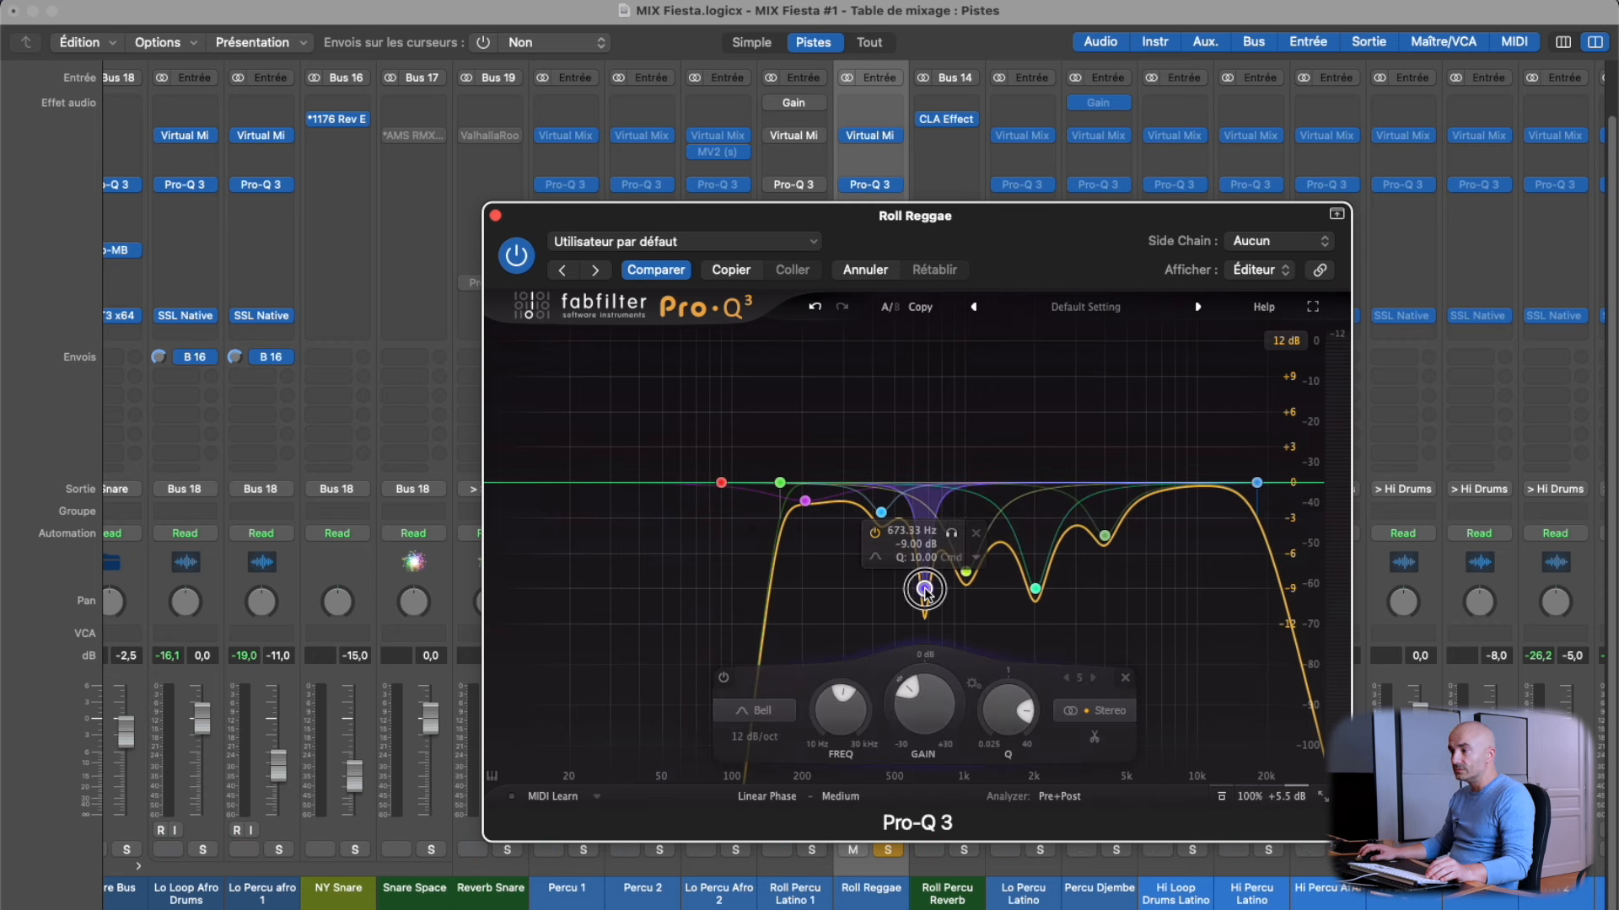
double_click(925, 590)
double_click(924, 591)
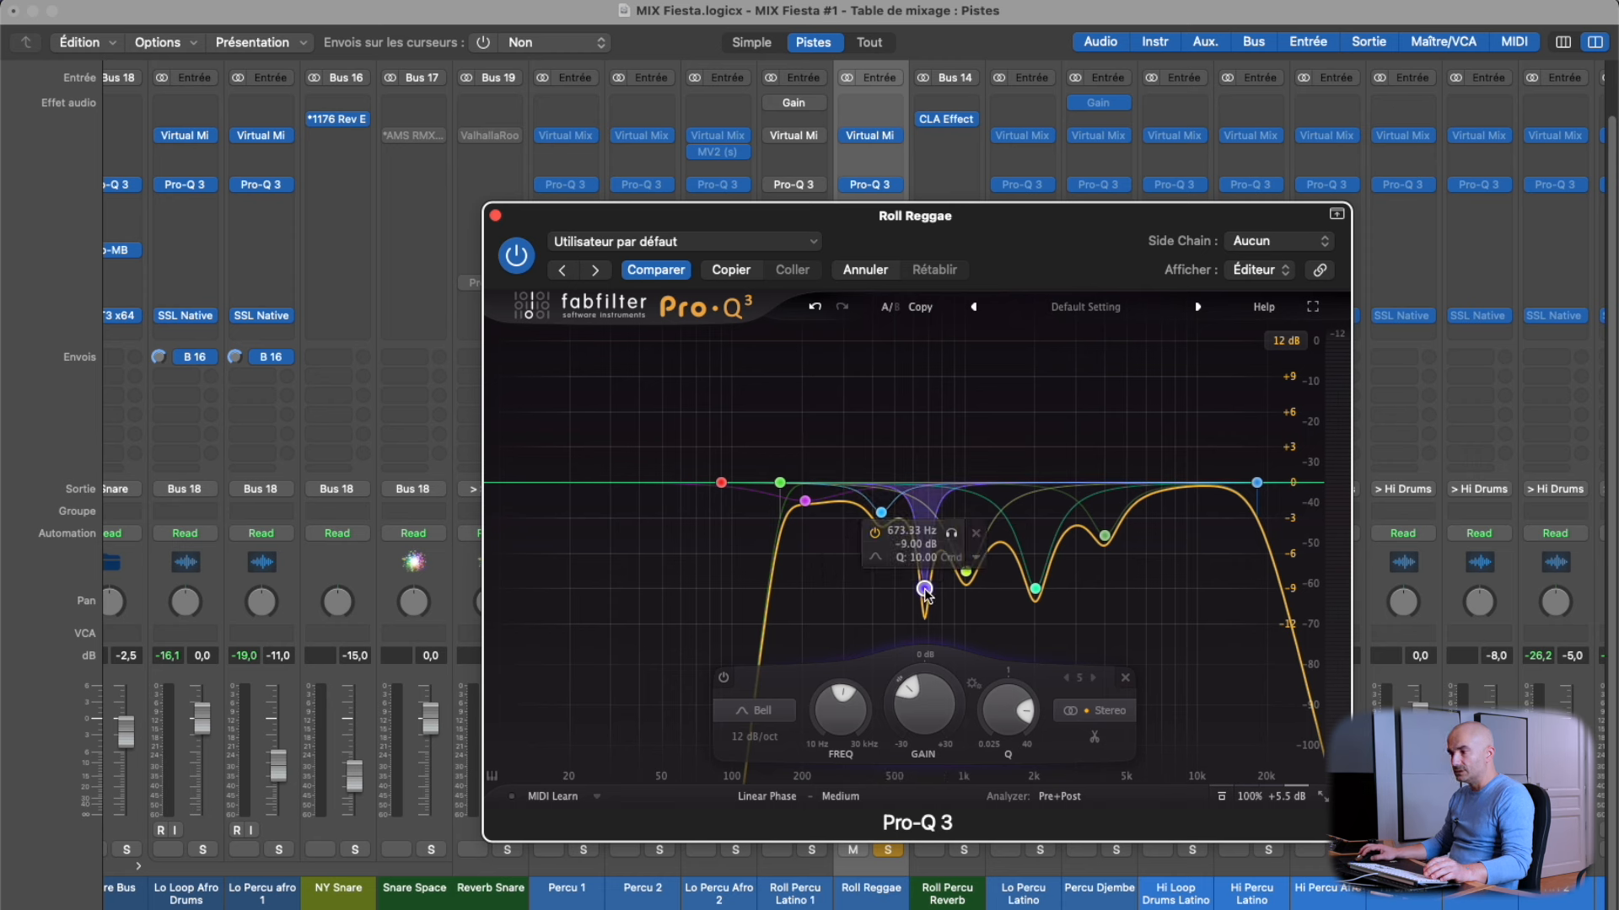
double_click(925, 590)
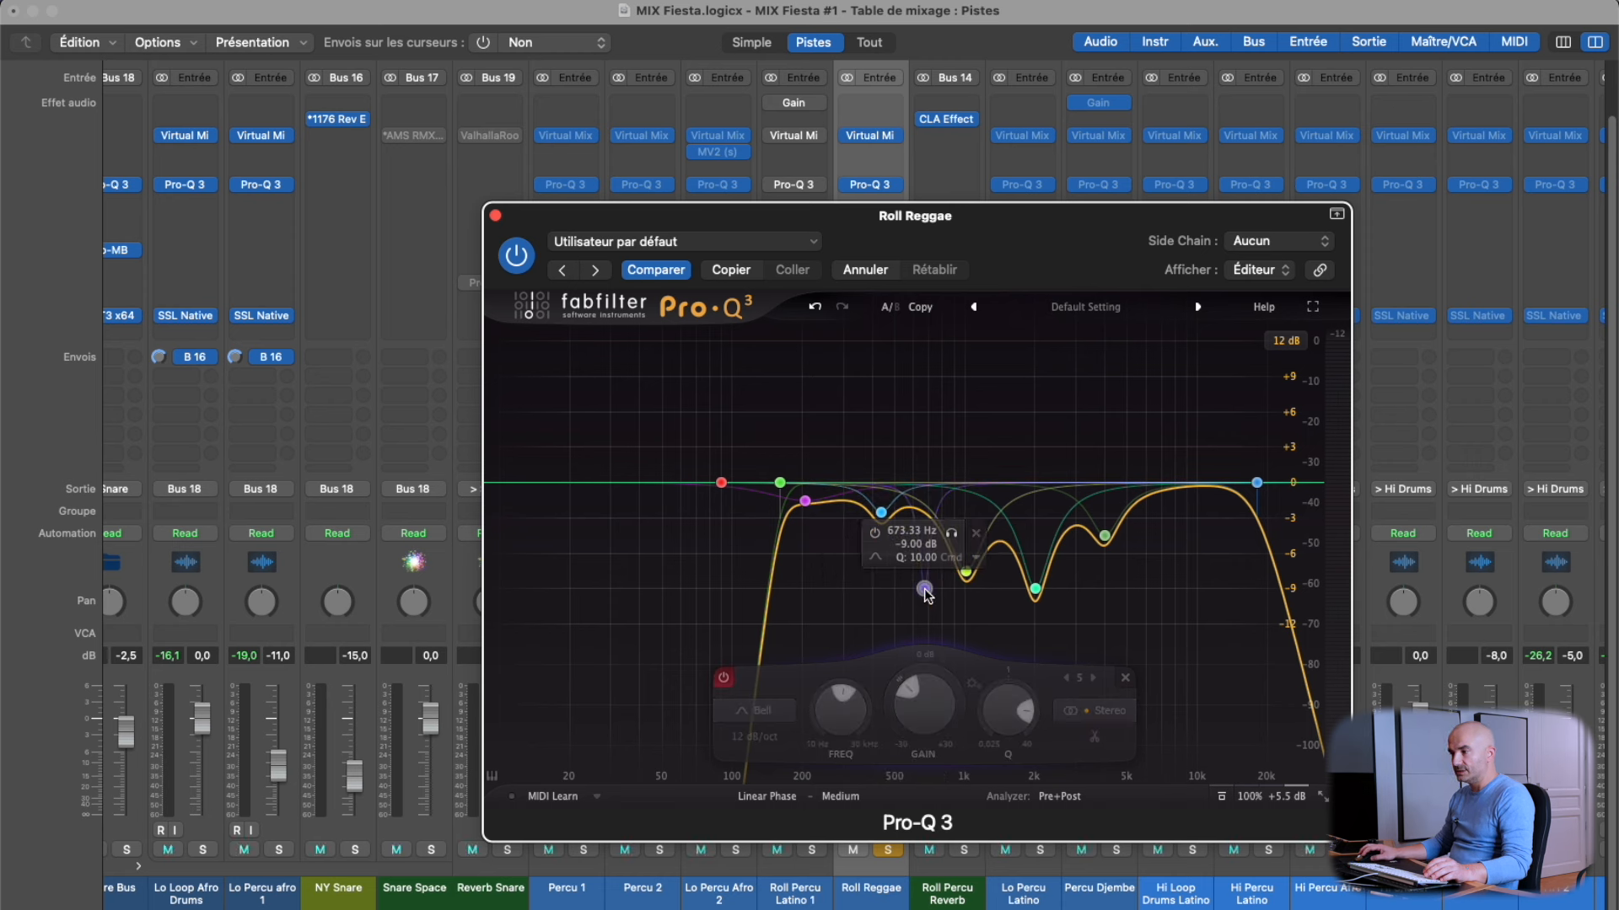
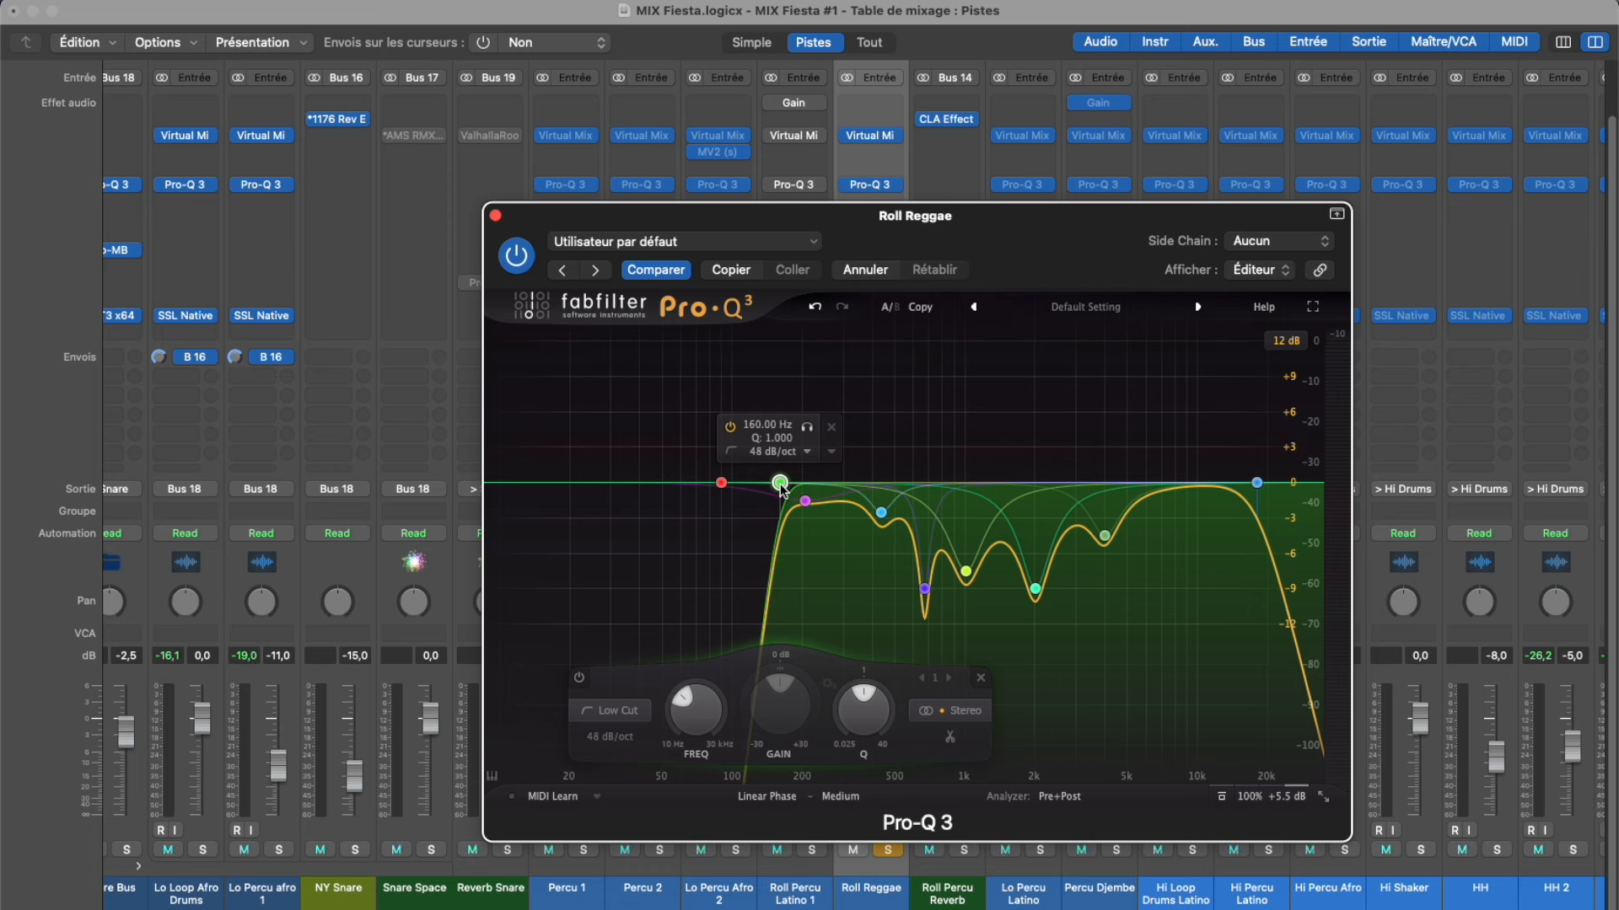
Compare Roll Reggae's playback with the 160 Hz low-cut band on and off, leaving the band enabled and Pro-Q 3 closed.
double_click(780, 483)
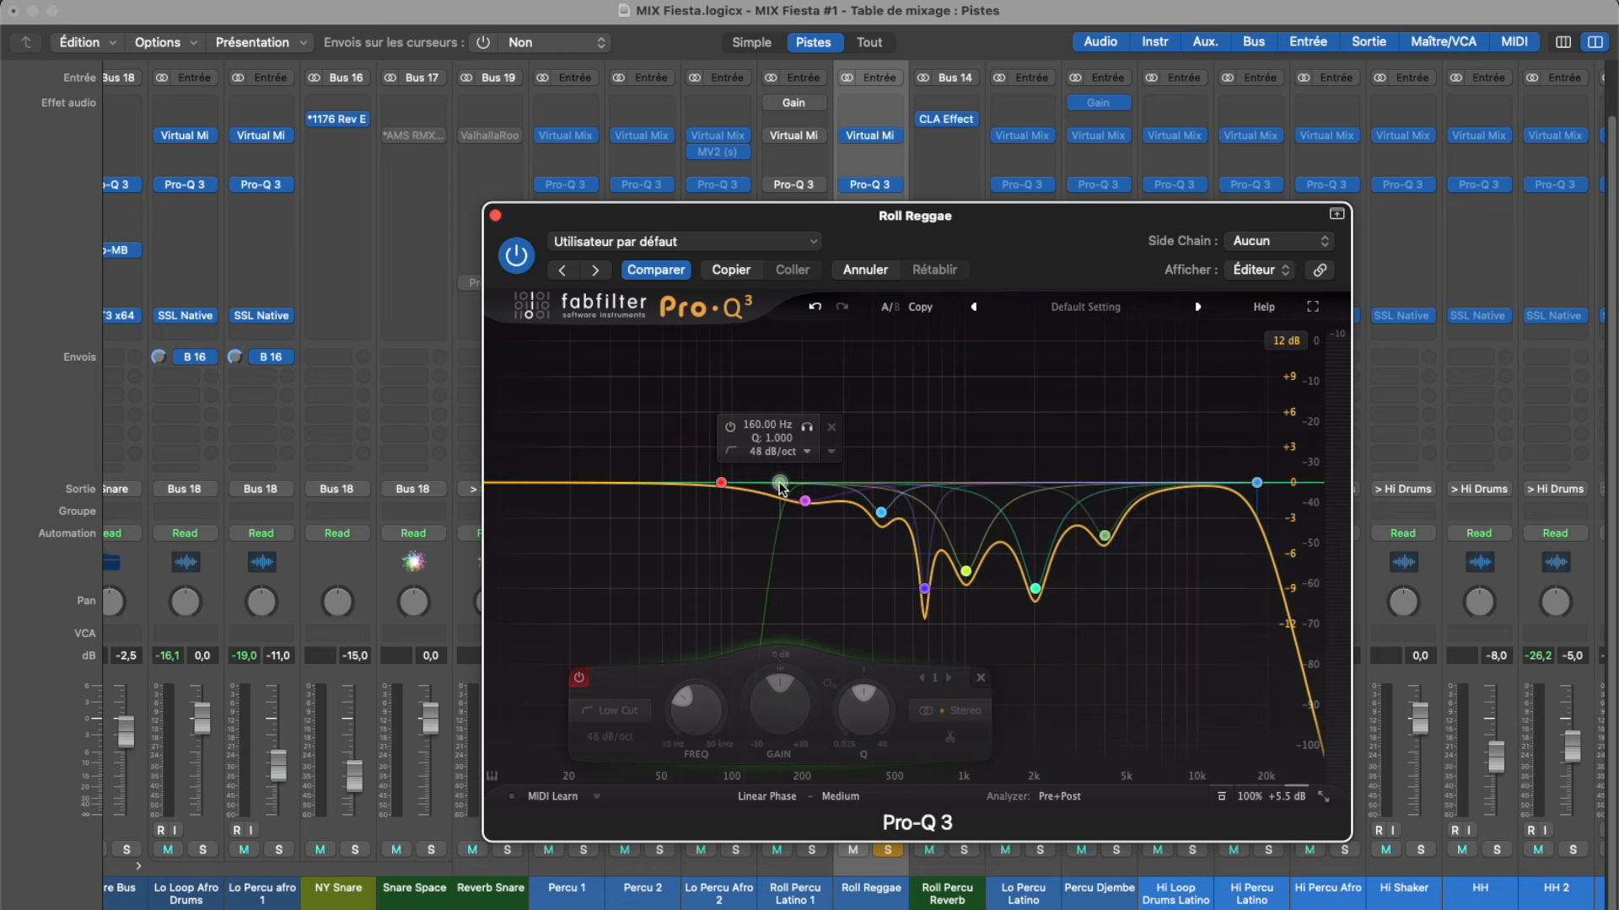
double_click(780, 484)
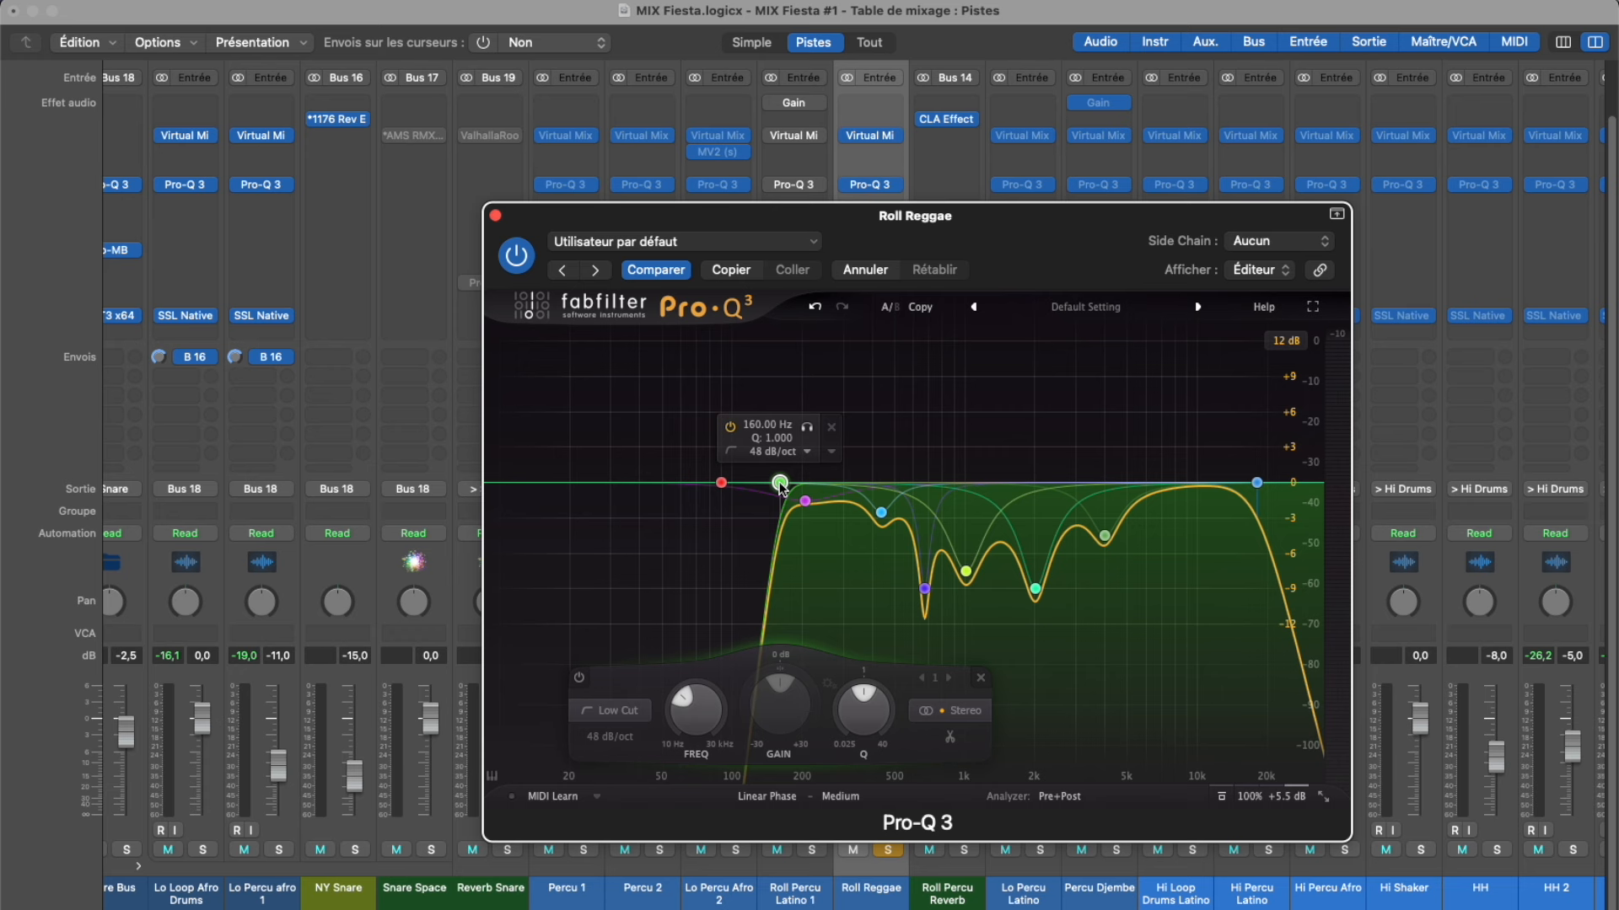
double_click(779, 484)
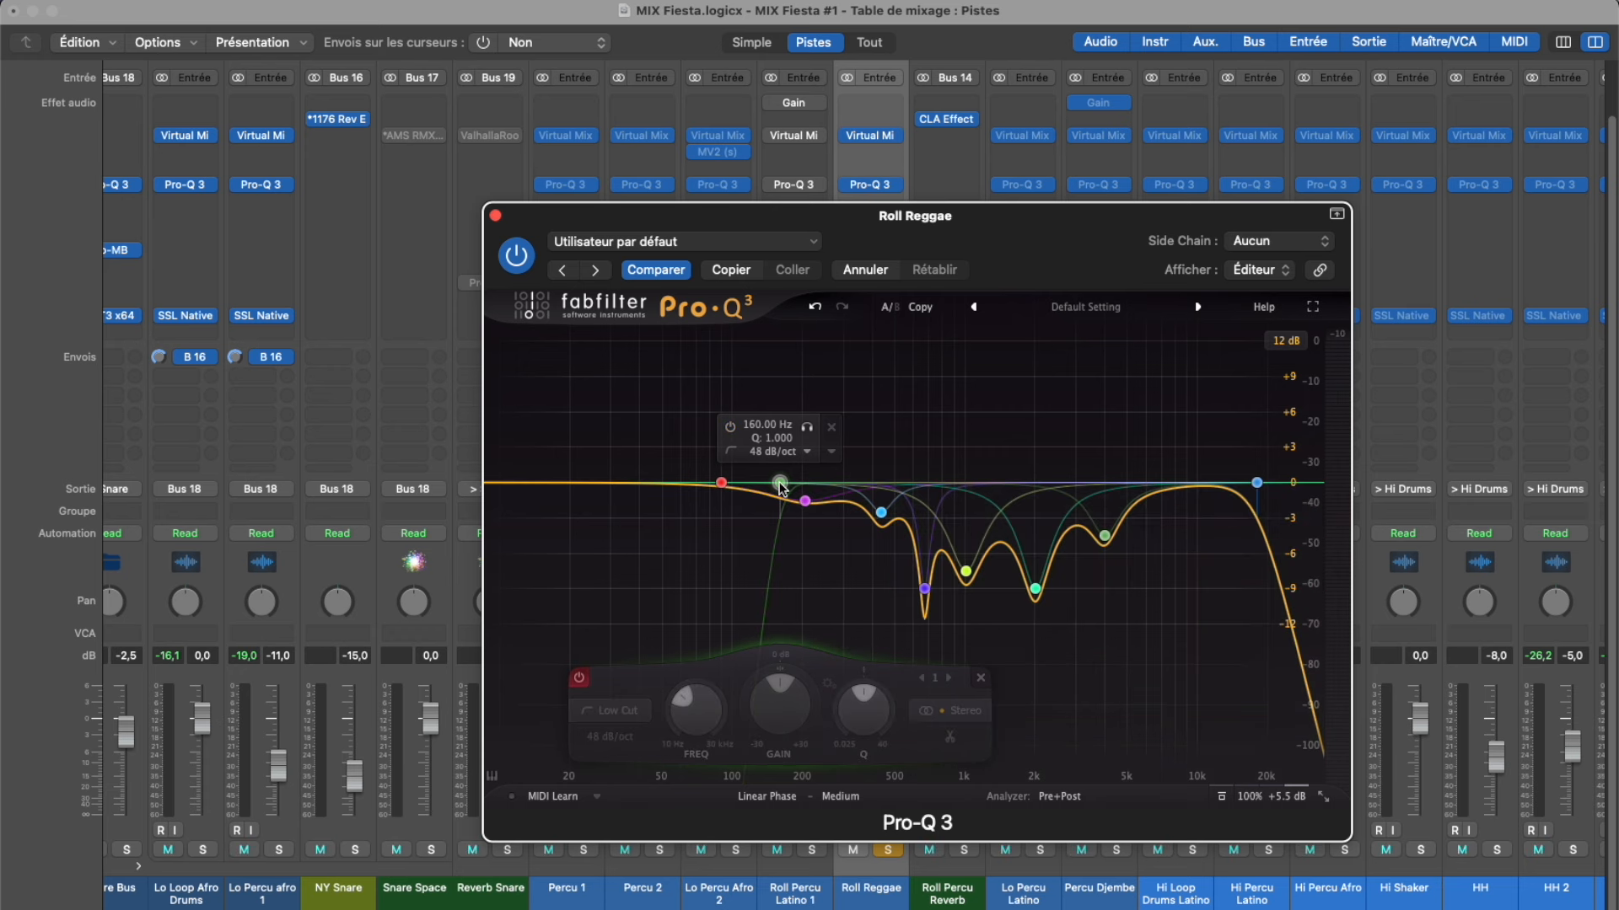
double_click(780, 484)
double_click(780, 484)
double_click(780, 484)
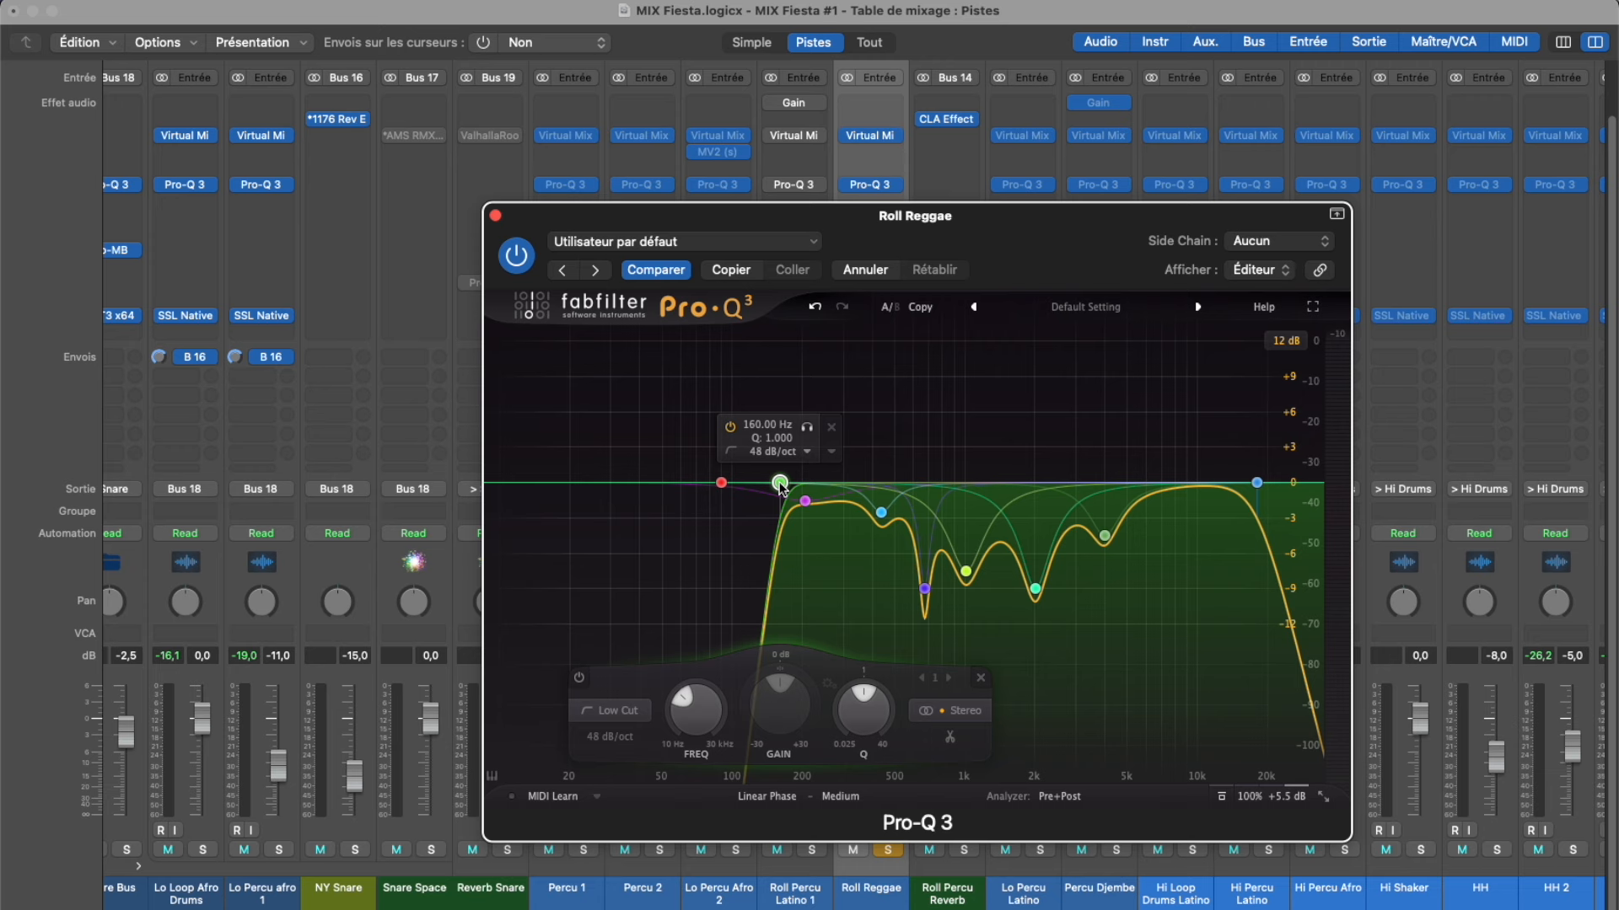
key(space)
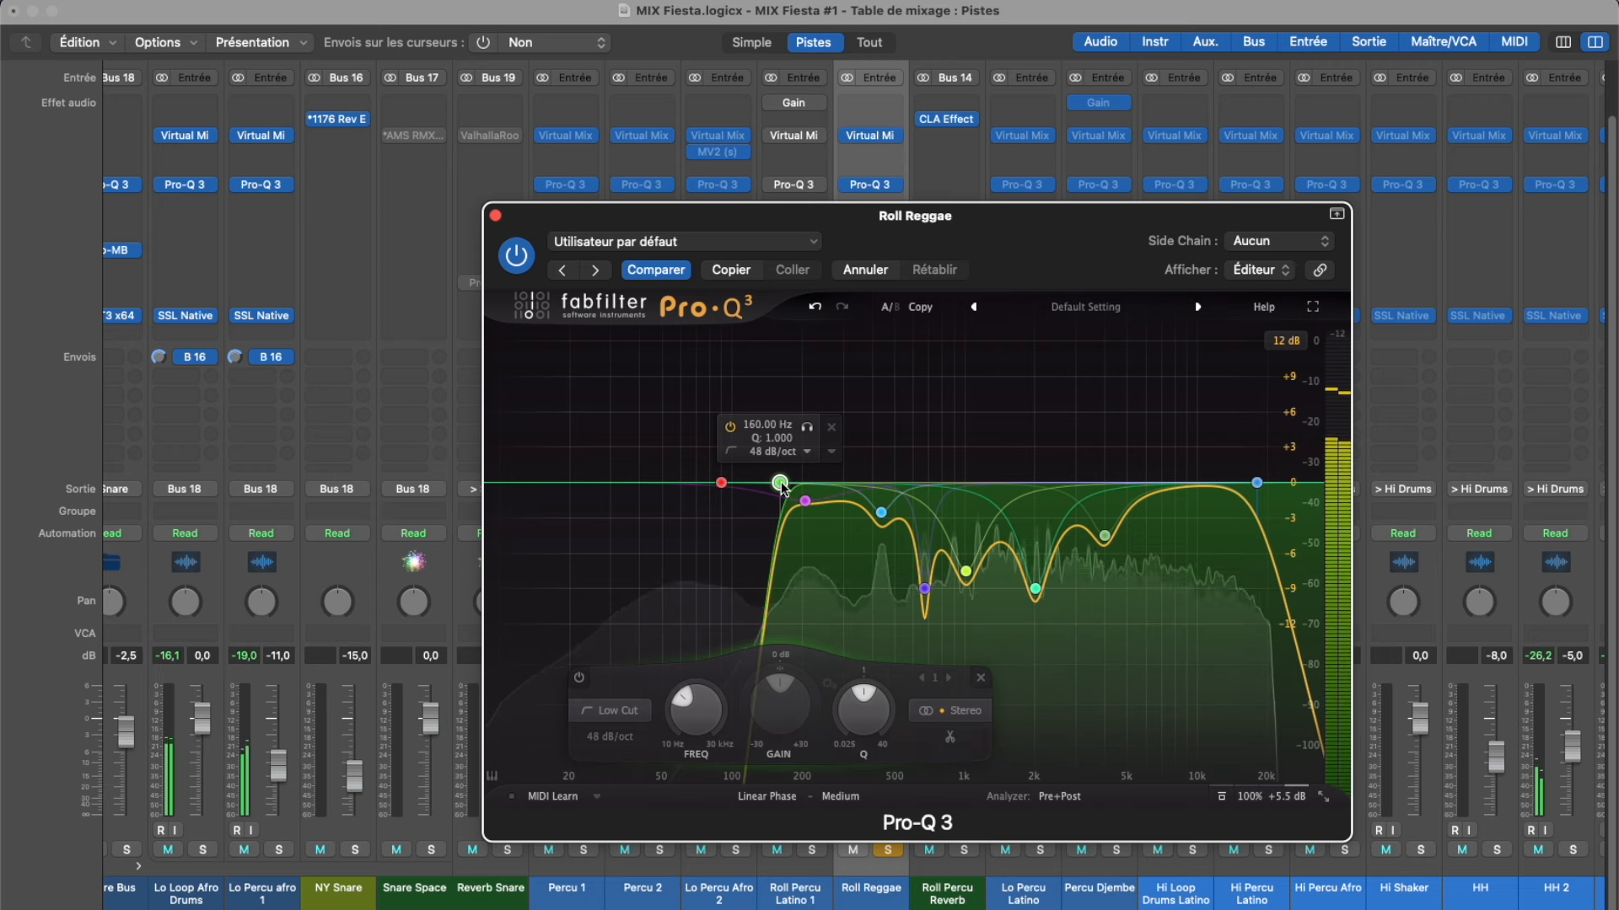
double_click(780, 484)
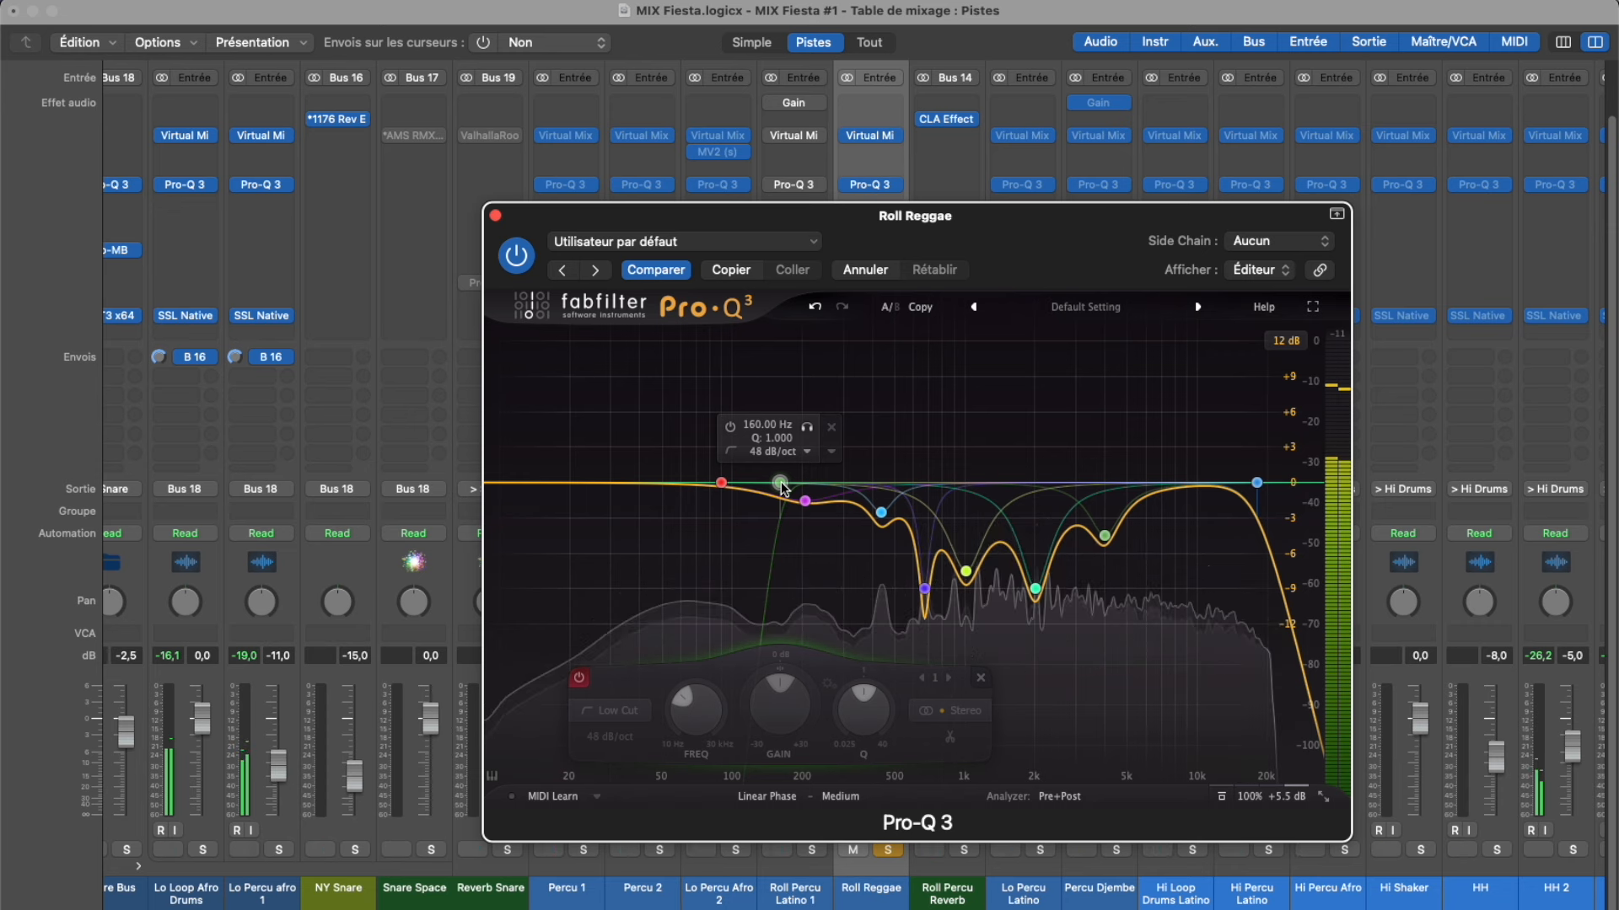
double_click(780, 485)
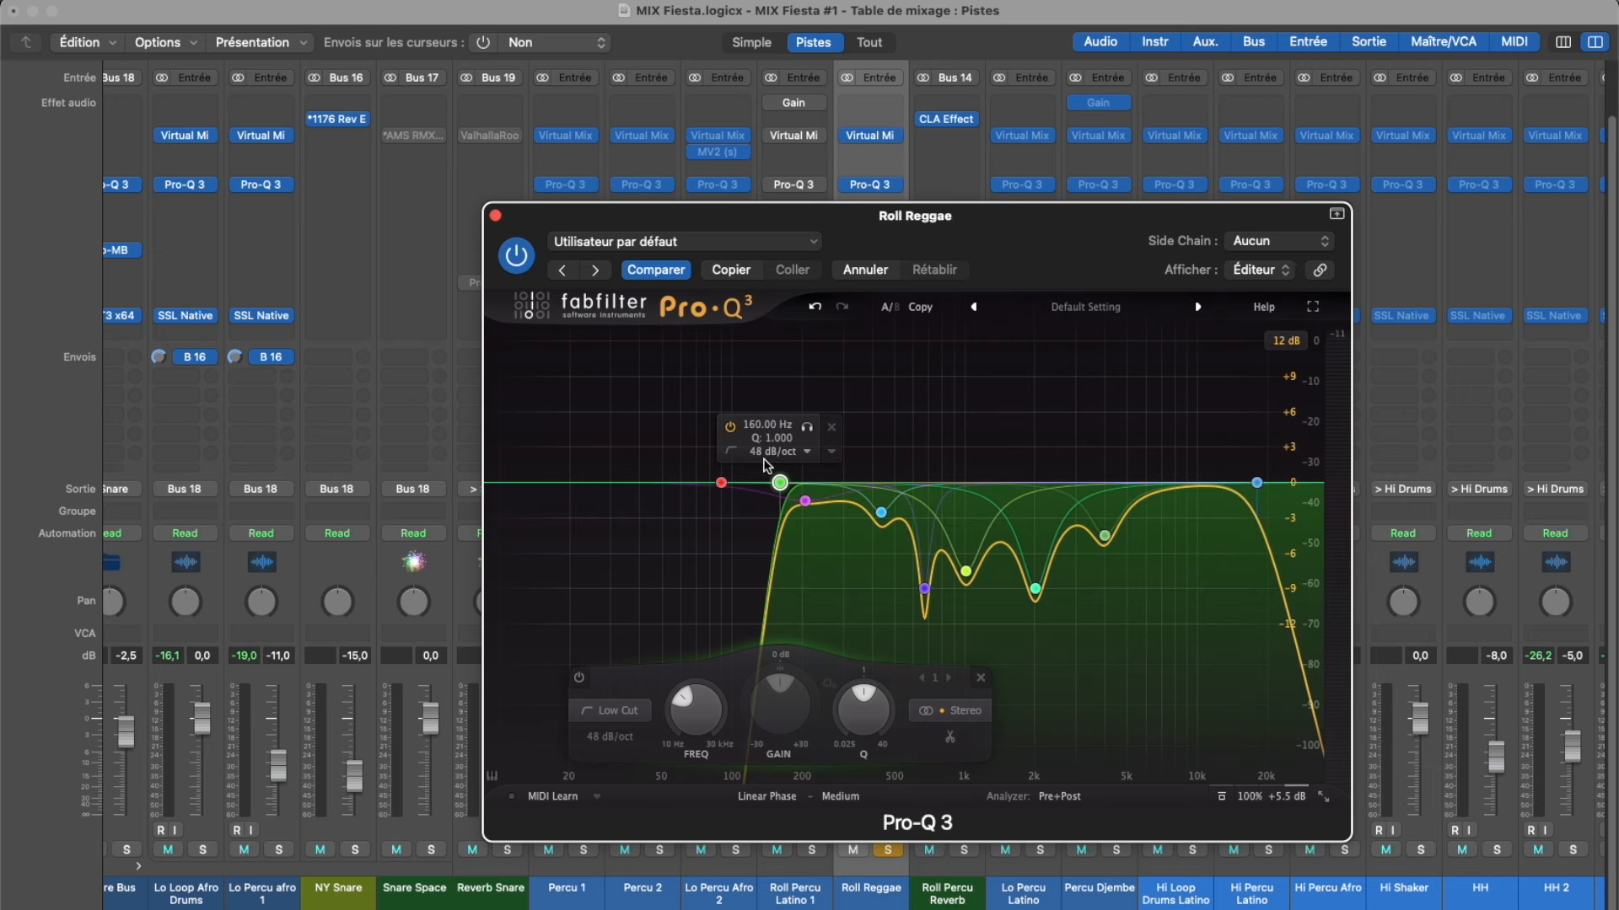
click(495, 216)
Select the soloed Roll Percu Latino 1 track, play its regions with the effects off, and return to the mixer.
click(794, 894)
key(x)
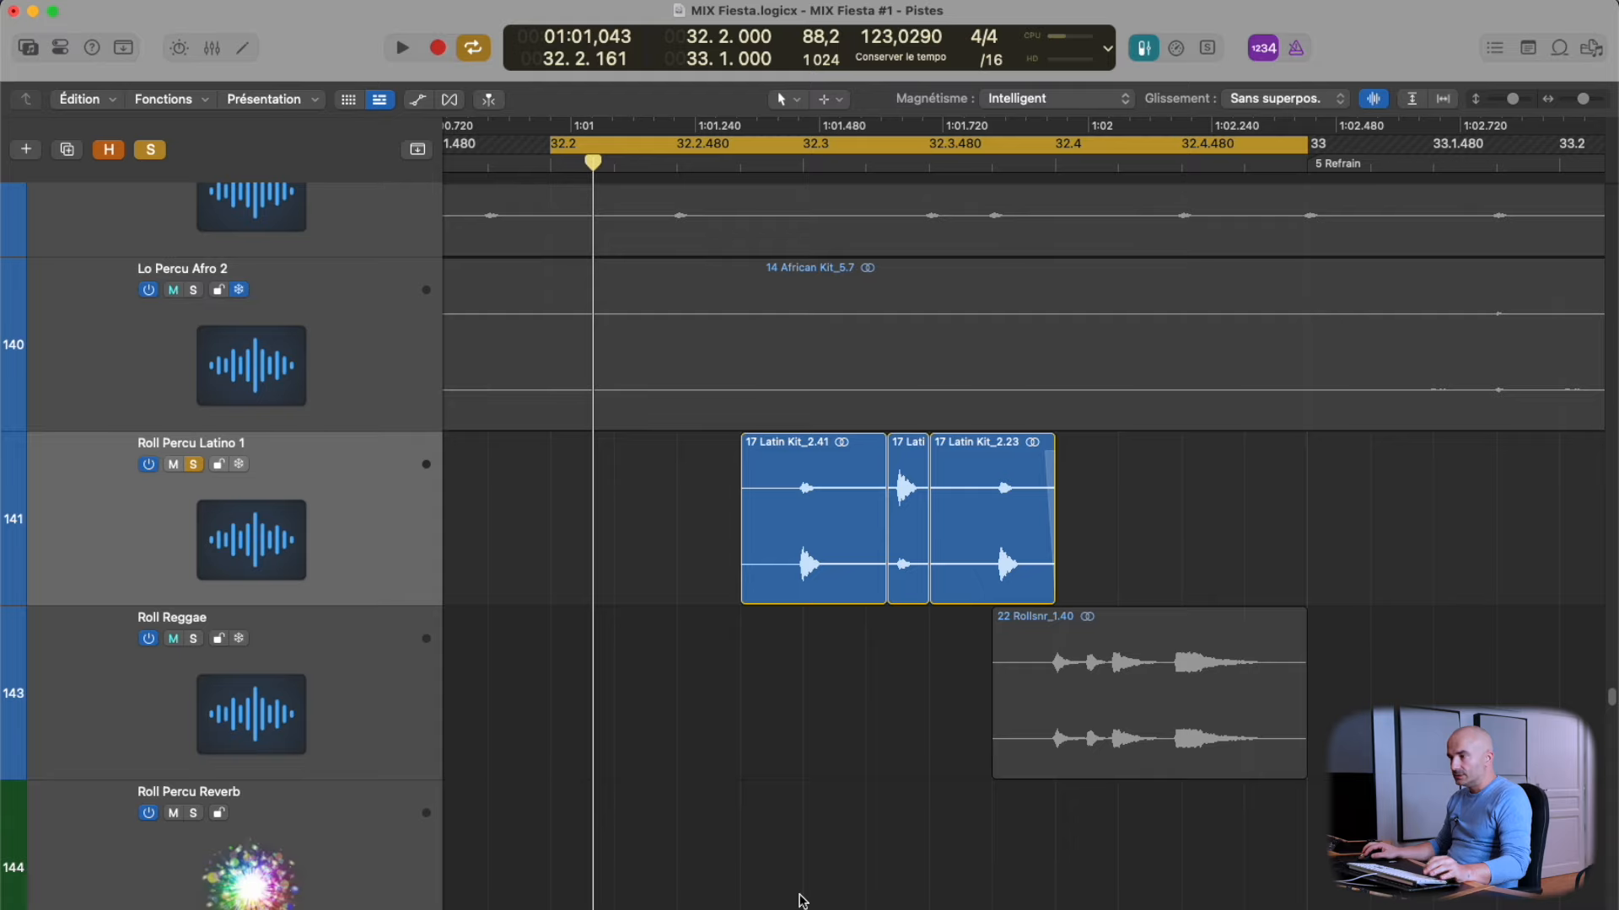
key(x)
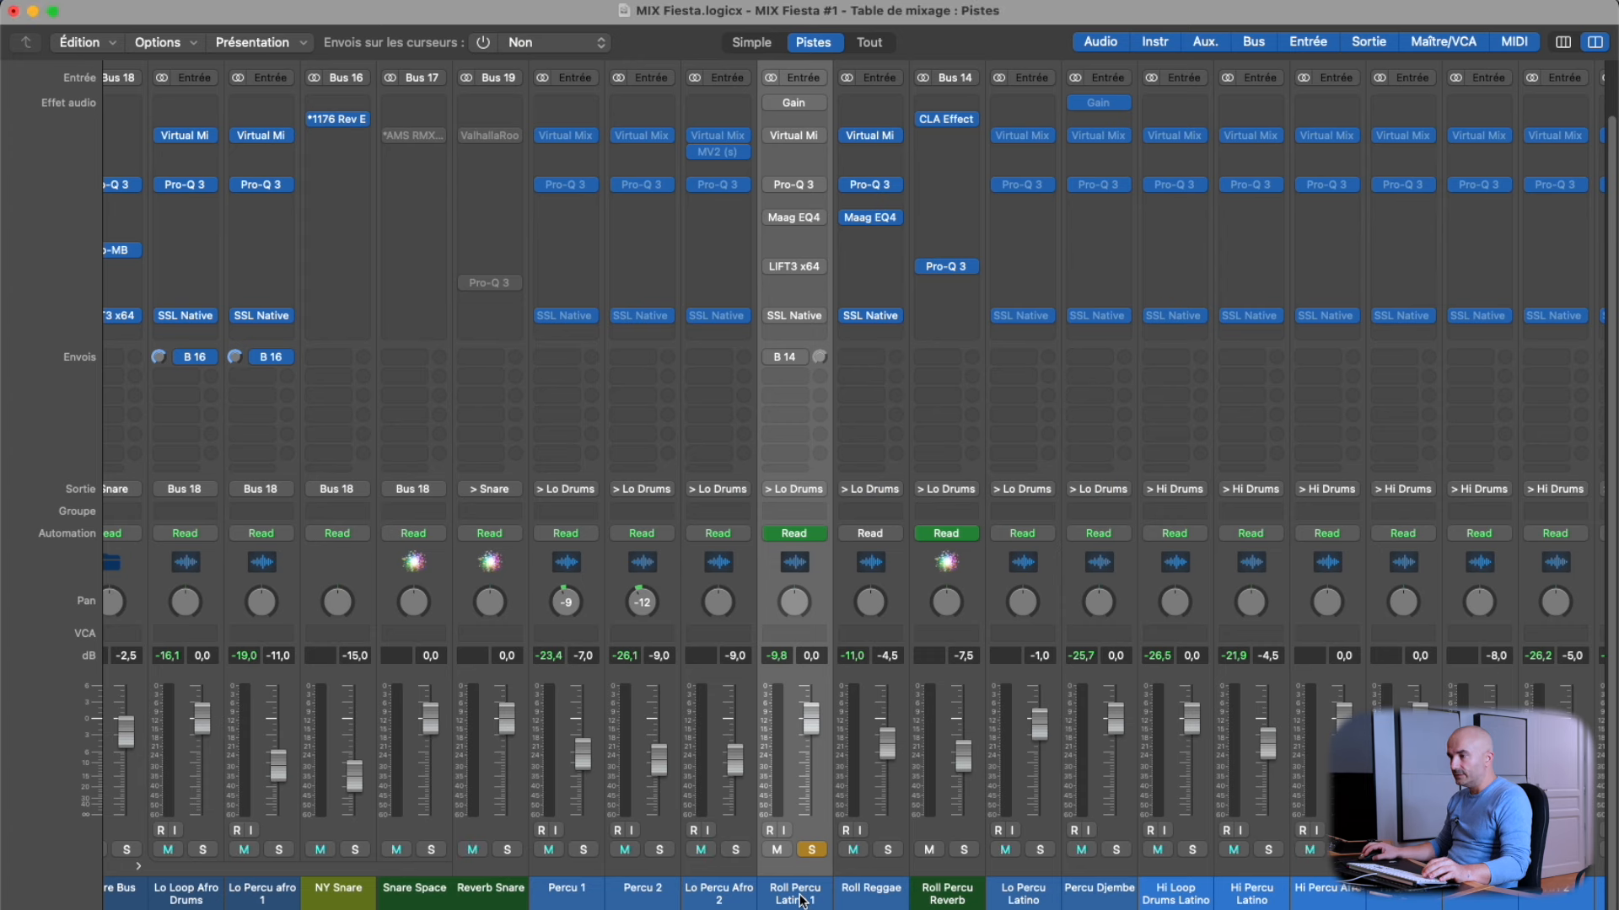
key(x)
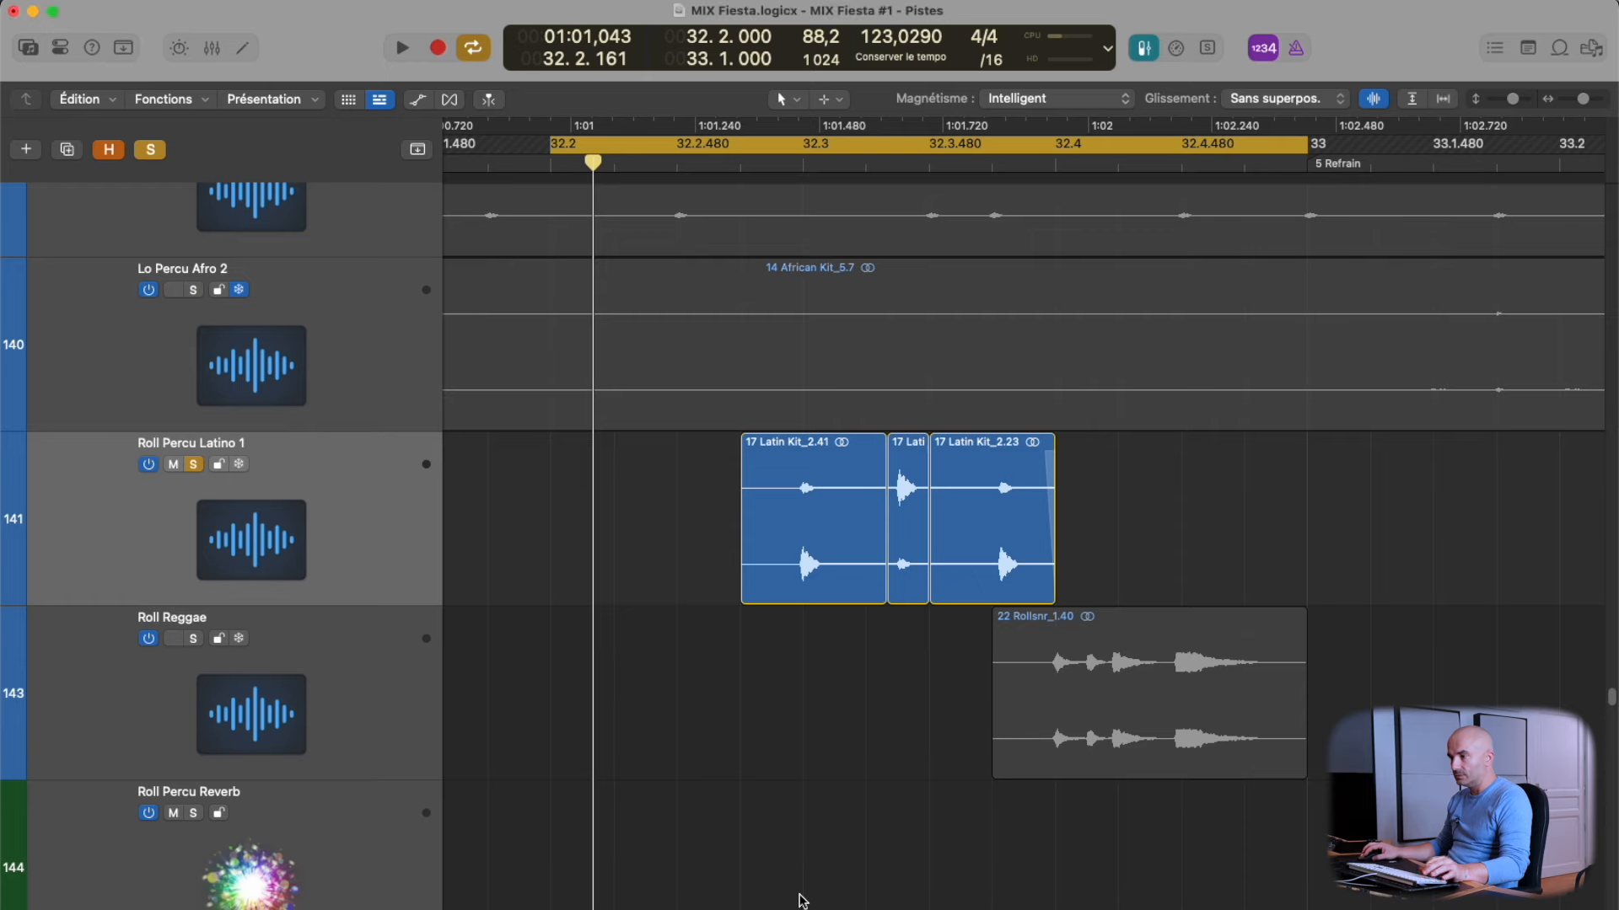
key(space)
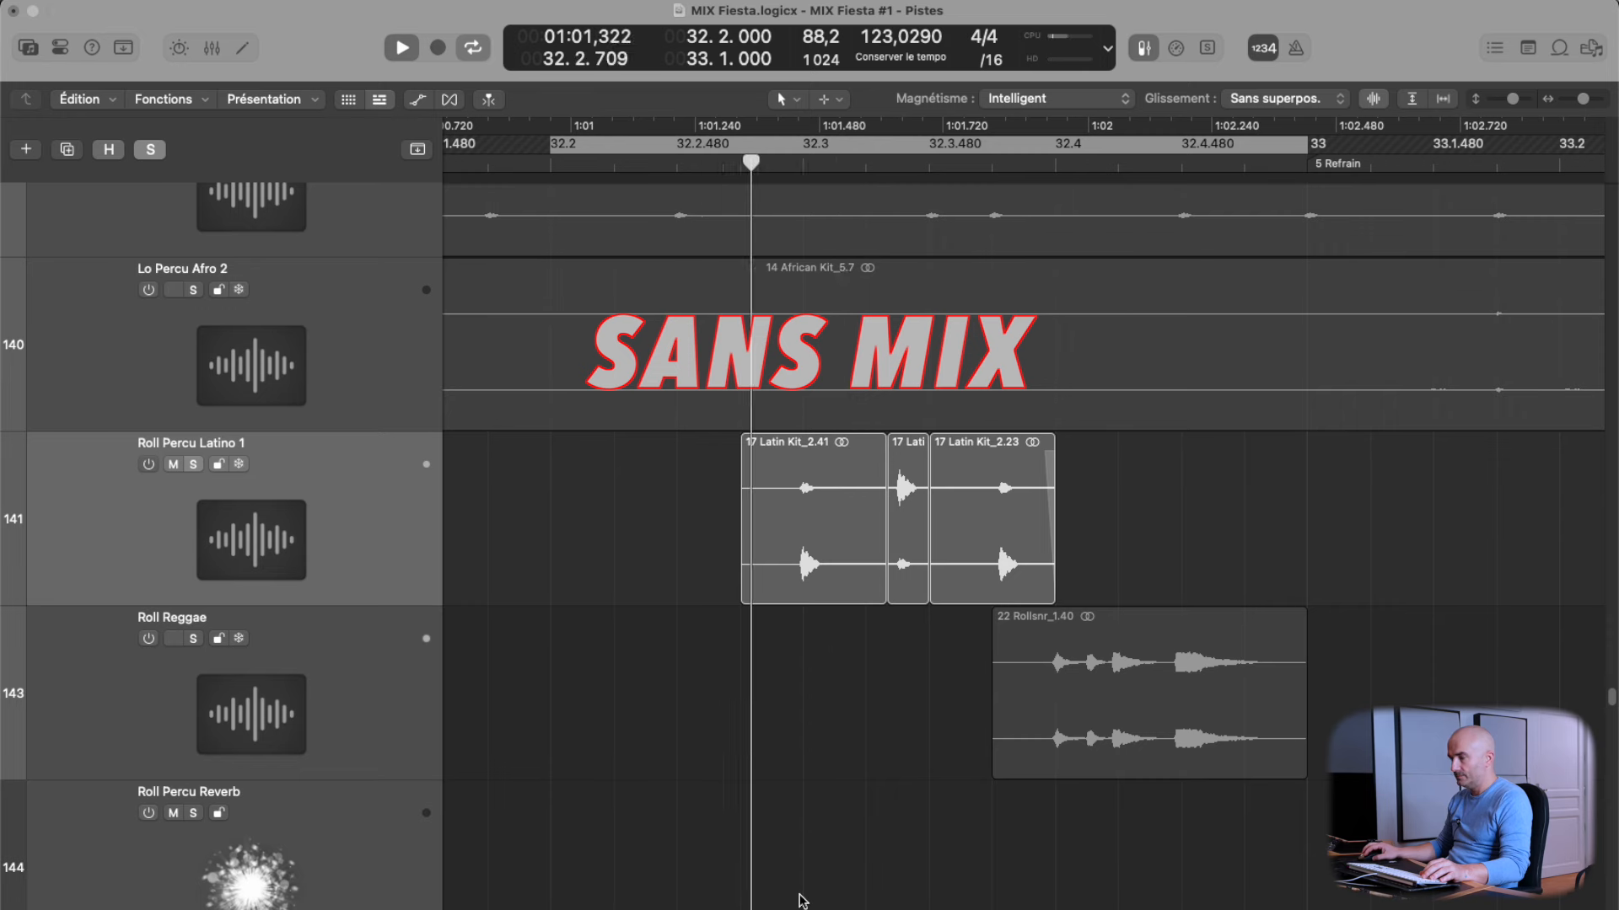
key(x)
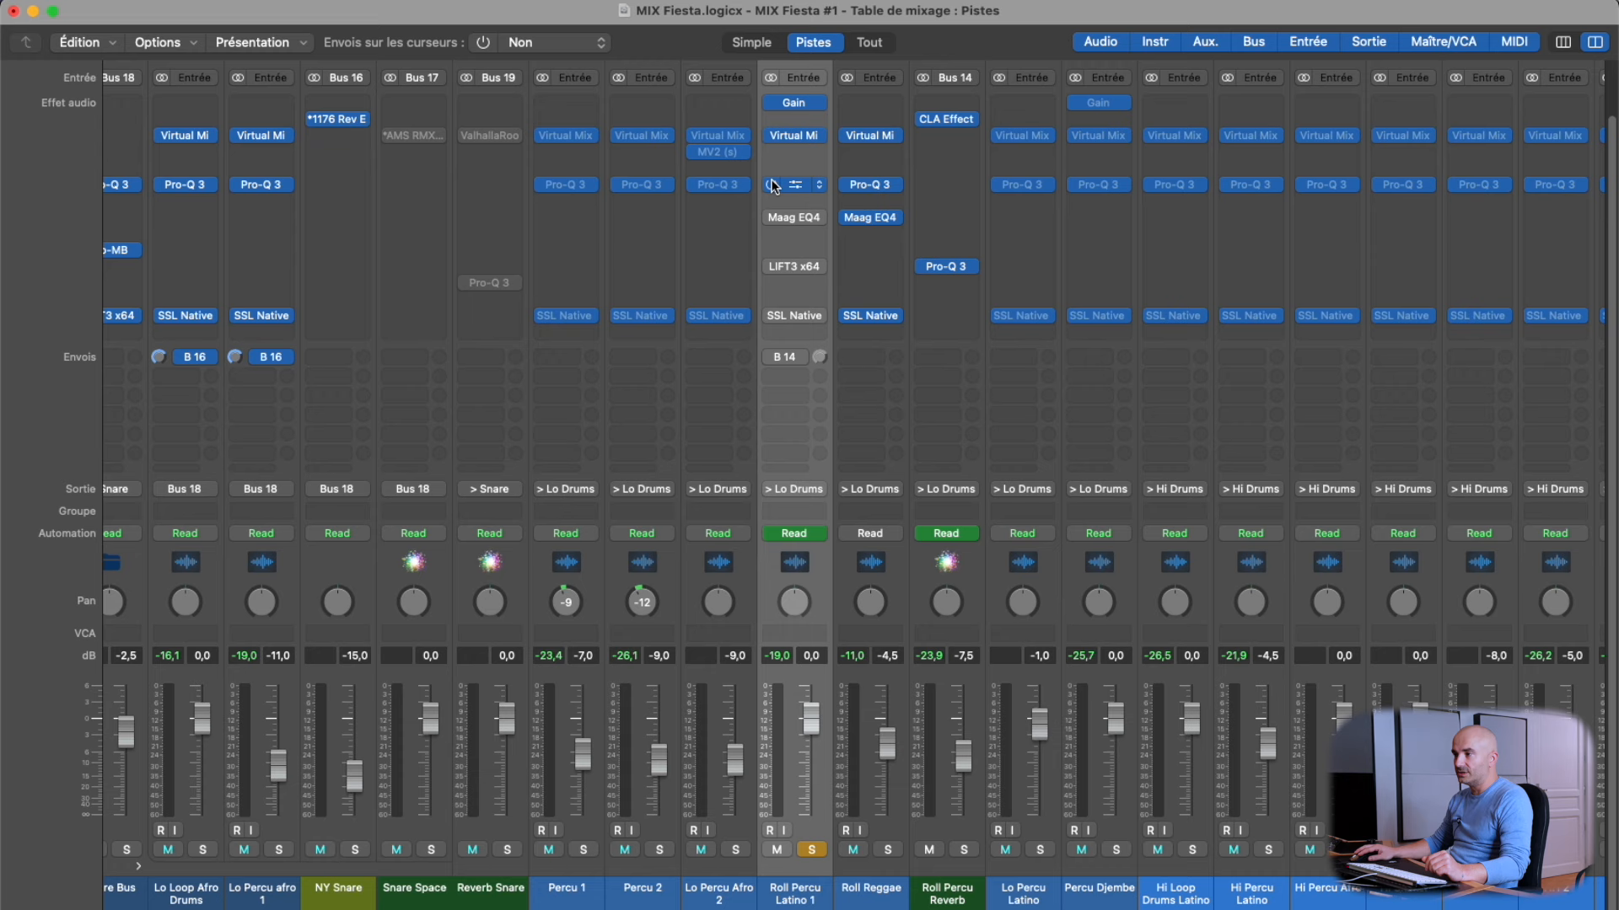
Enable Gain and Virtual Mix Rack on Roll Percu Latino 1, and open Virtual Mix Rack to show its modules.
click(792, 104)
drag(890, 216, 877, 187)
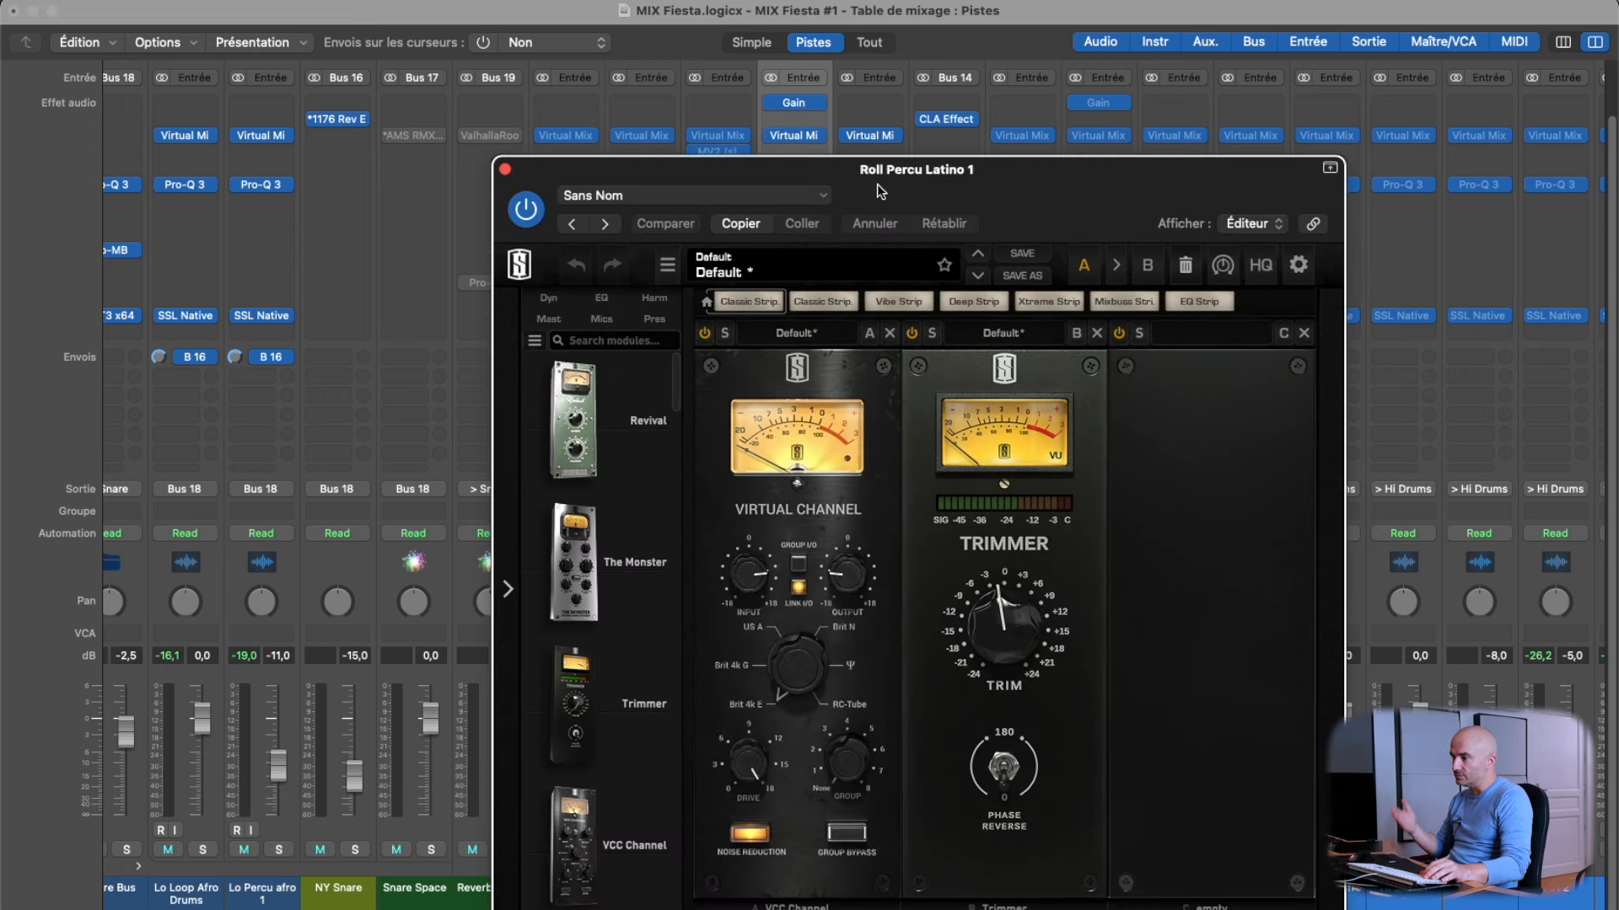
drag(741, 181, 749, 193)
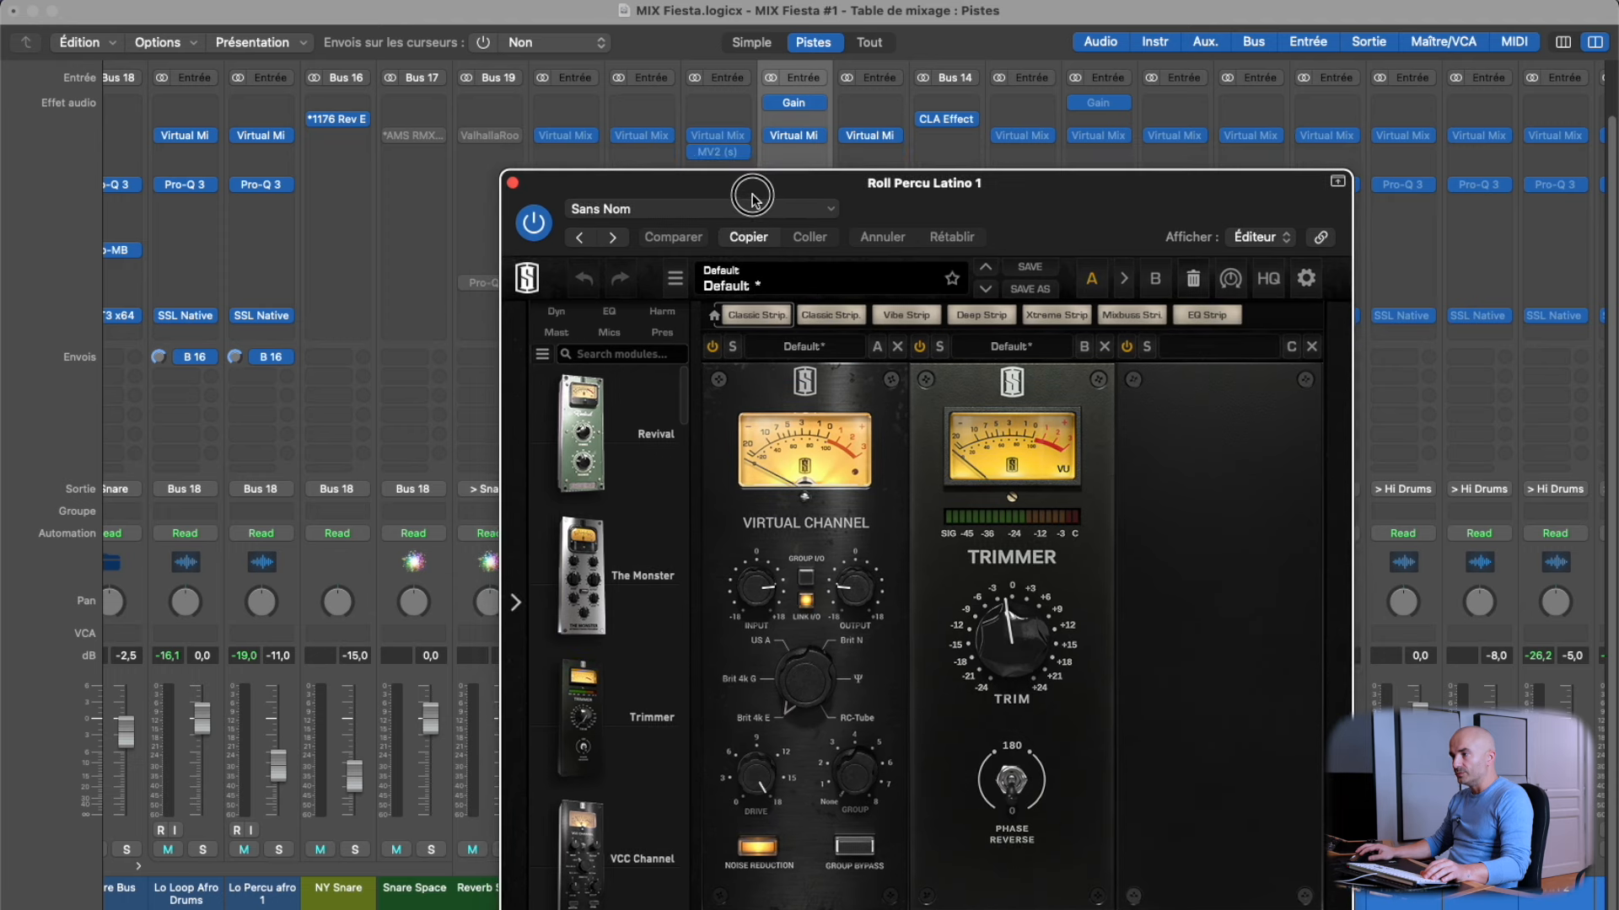
Compare Roll Percu Latino 1's playback with Virtual Mix Rack bypassed and on, leaving it enabled with its window closed.
click(533, 224)
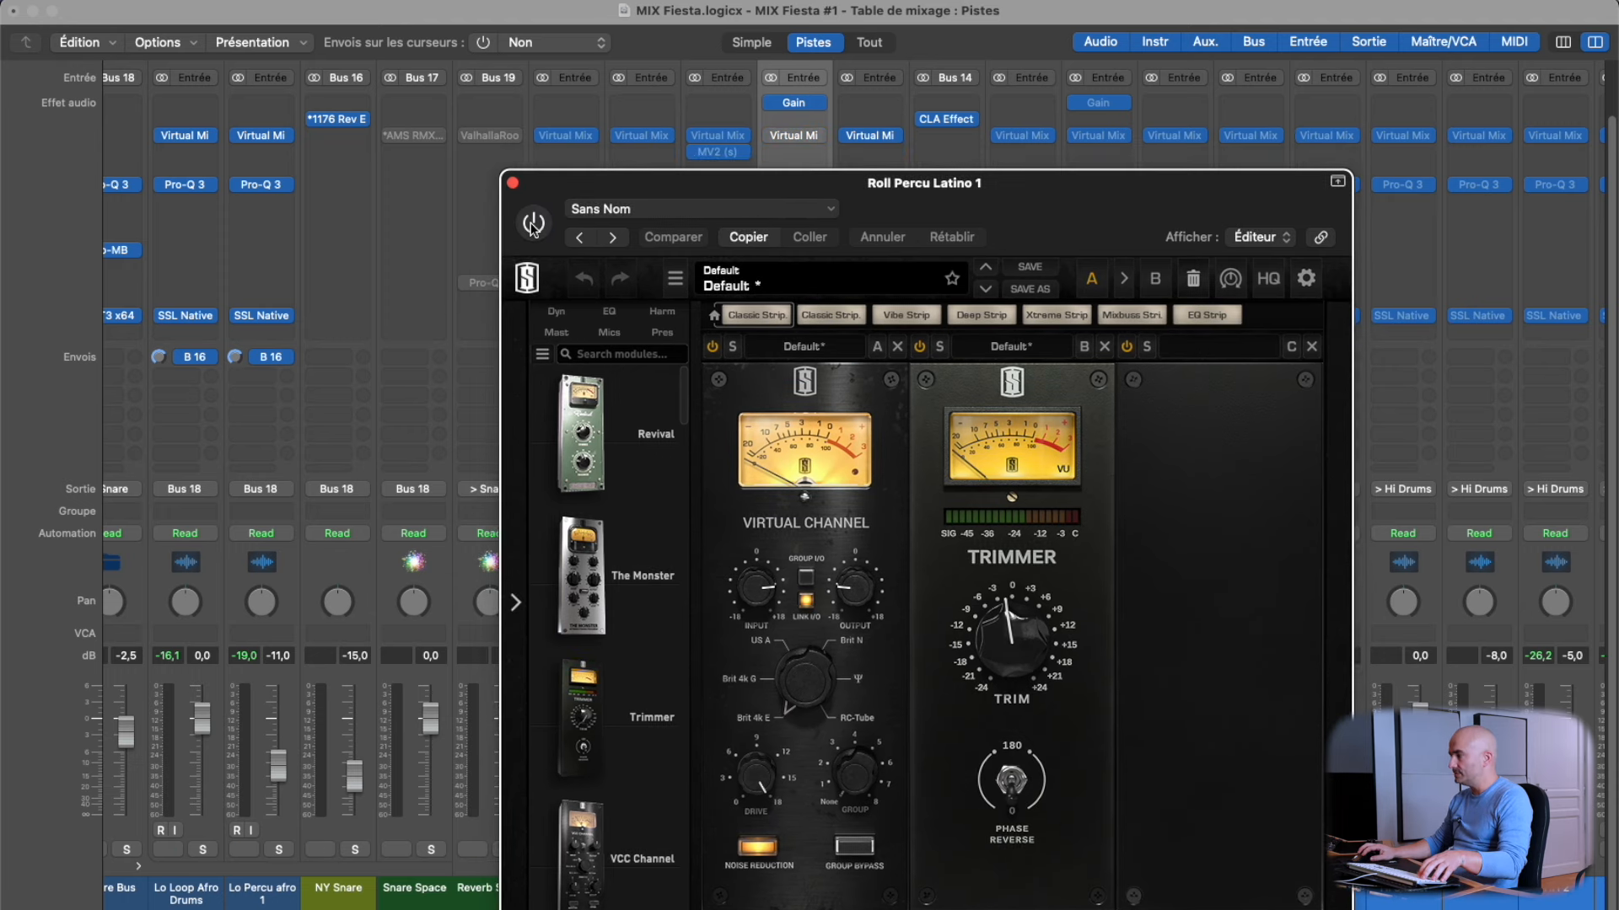
key(space)
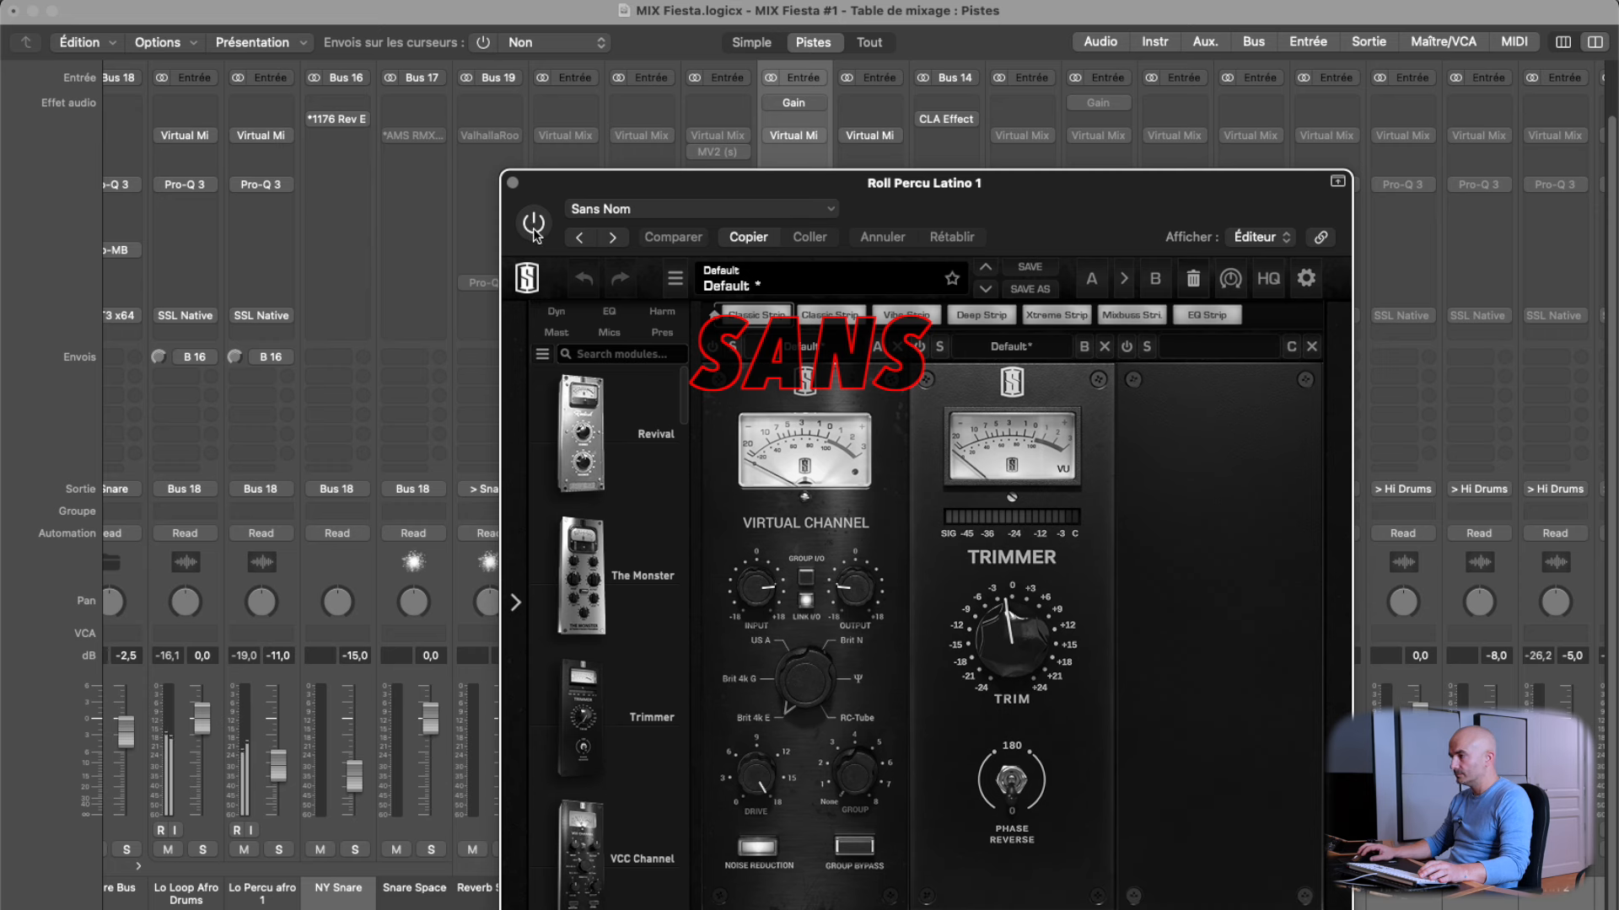
click(533, 224)
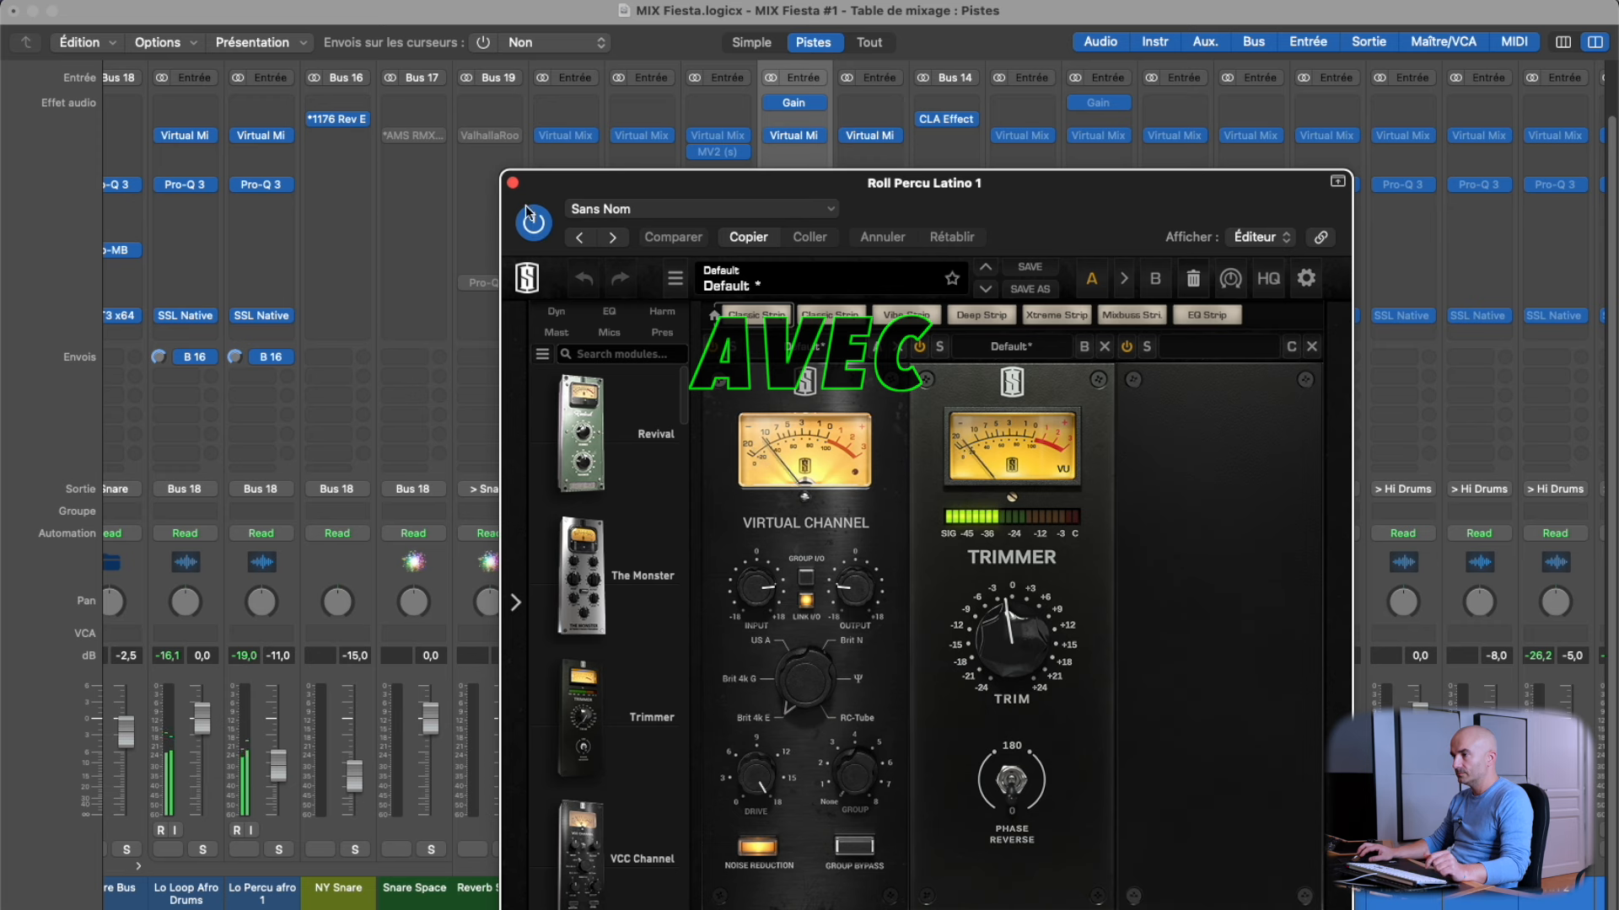
click(512, 184)
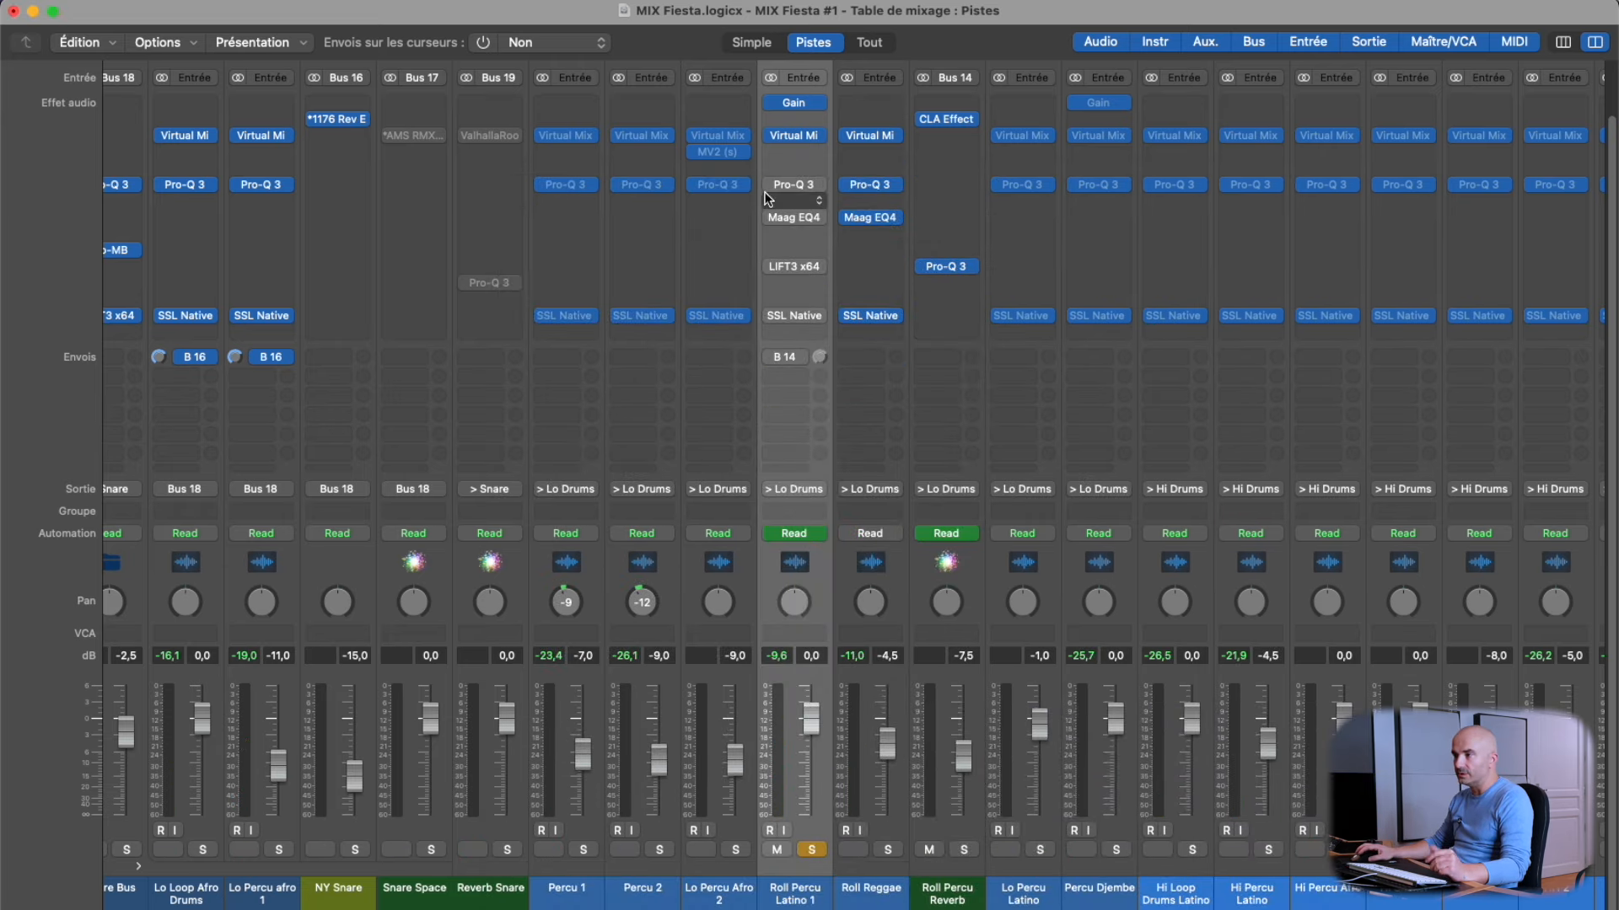
Enable Pro-Q 3 on Roll Percu Latino 1 and open its equalizer curve in clear view.
click(798, 189)
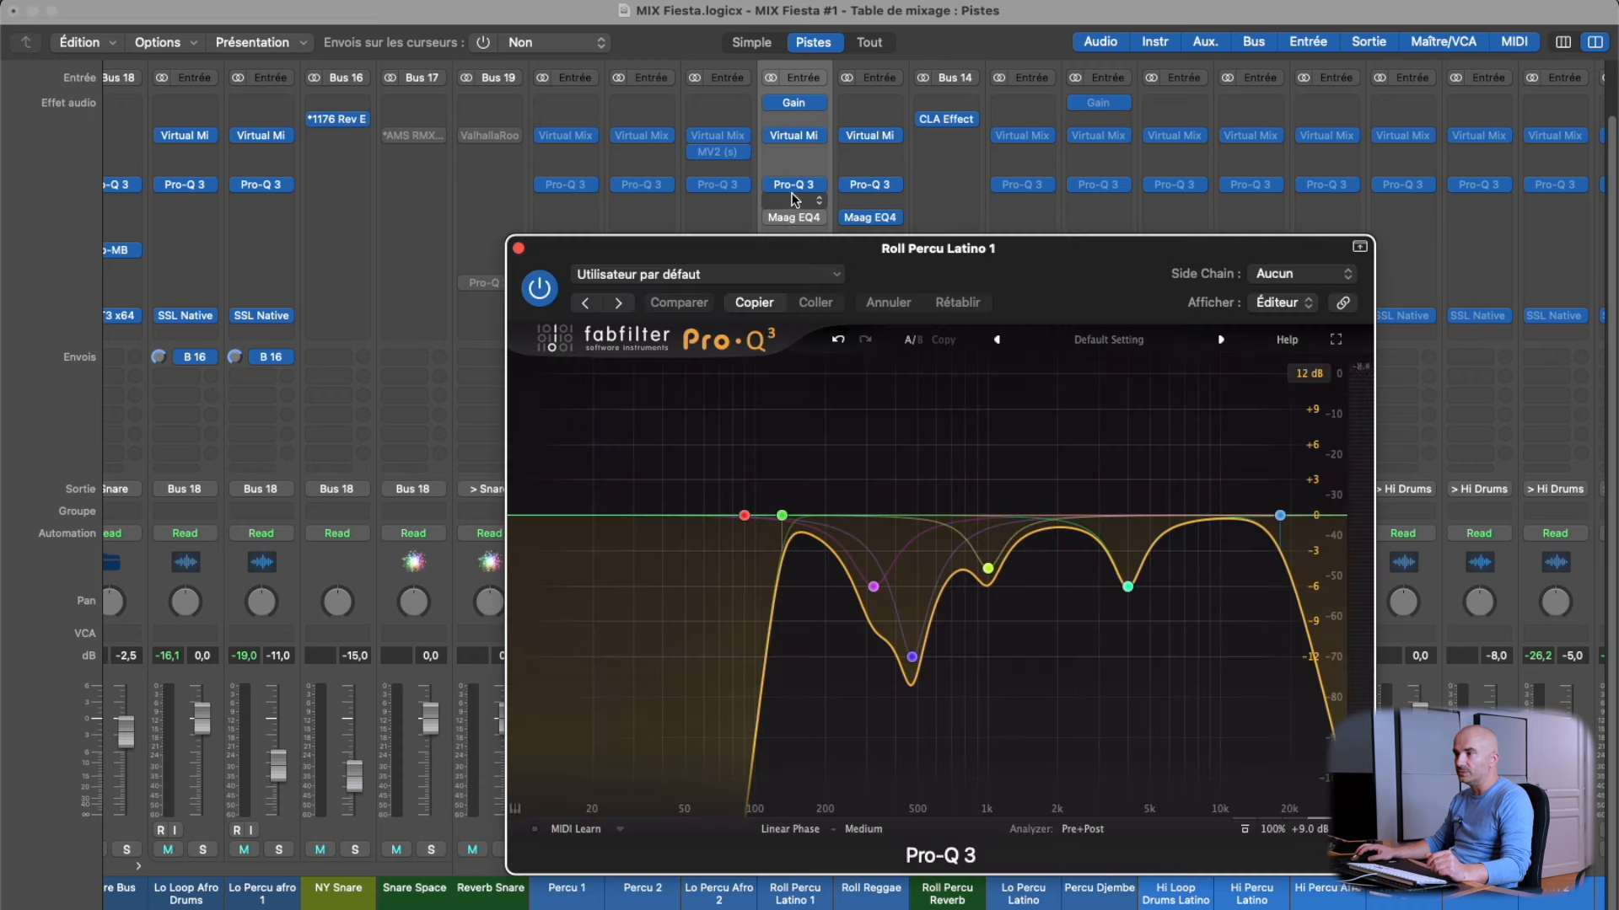
drag(939, 260, 865, 226)
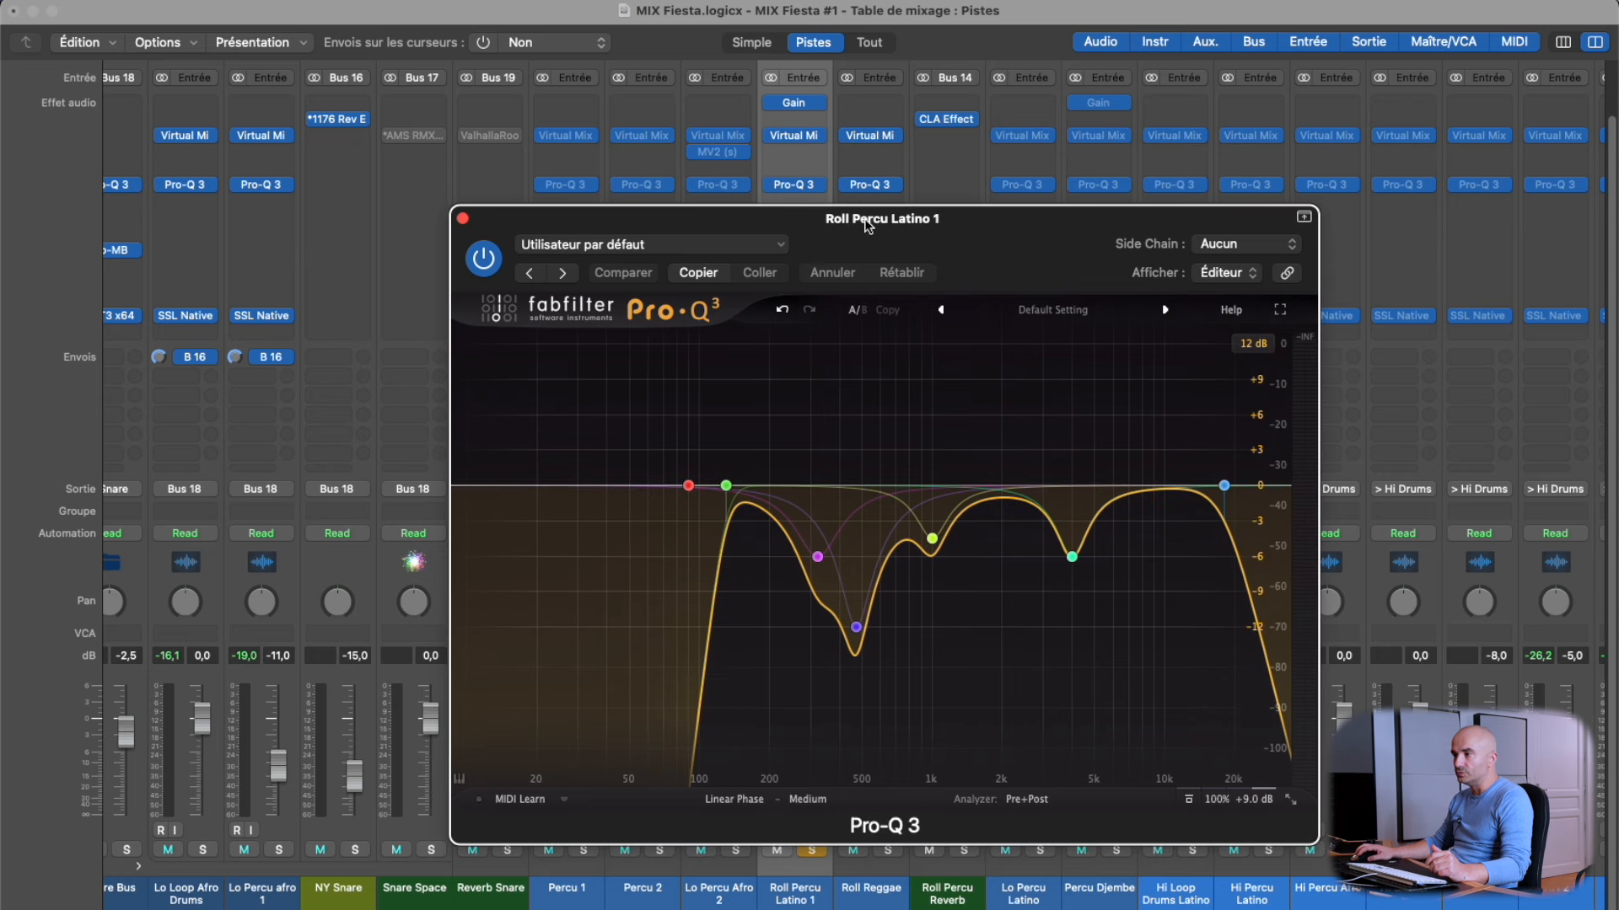
mouse_move(866, 226)
mouse_down()
mouse_move(1001, 246)
mouse_move(883, 228)
mouse_up()
mouse_move(814, 194)
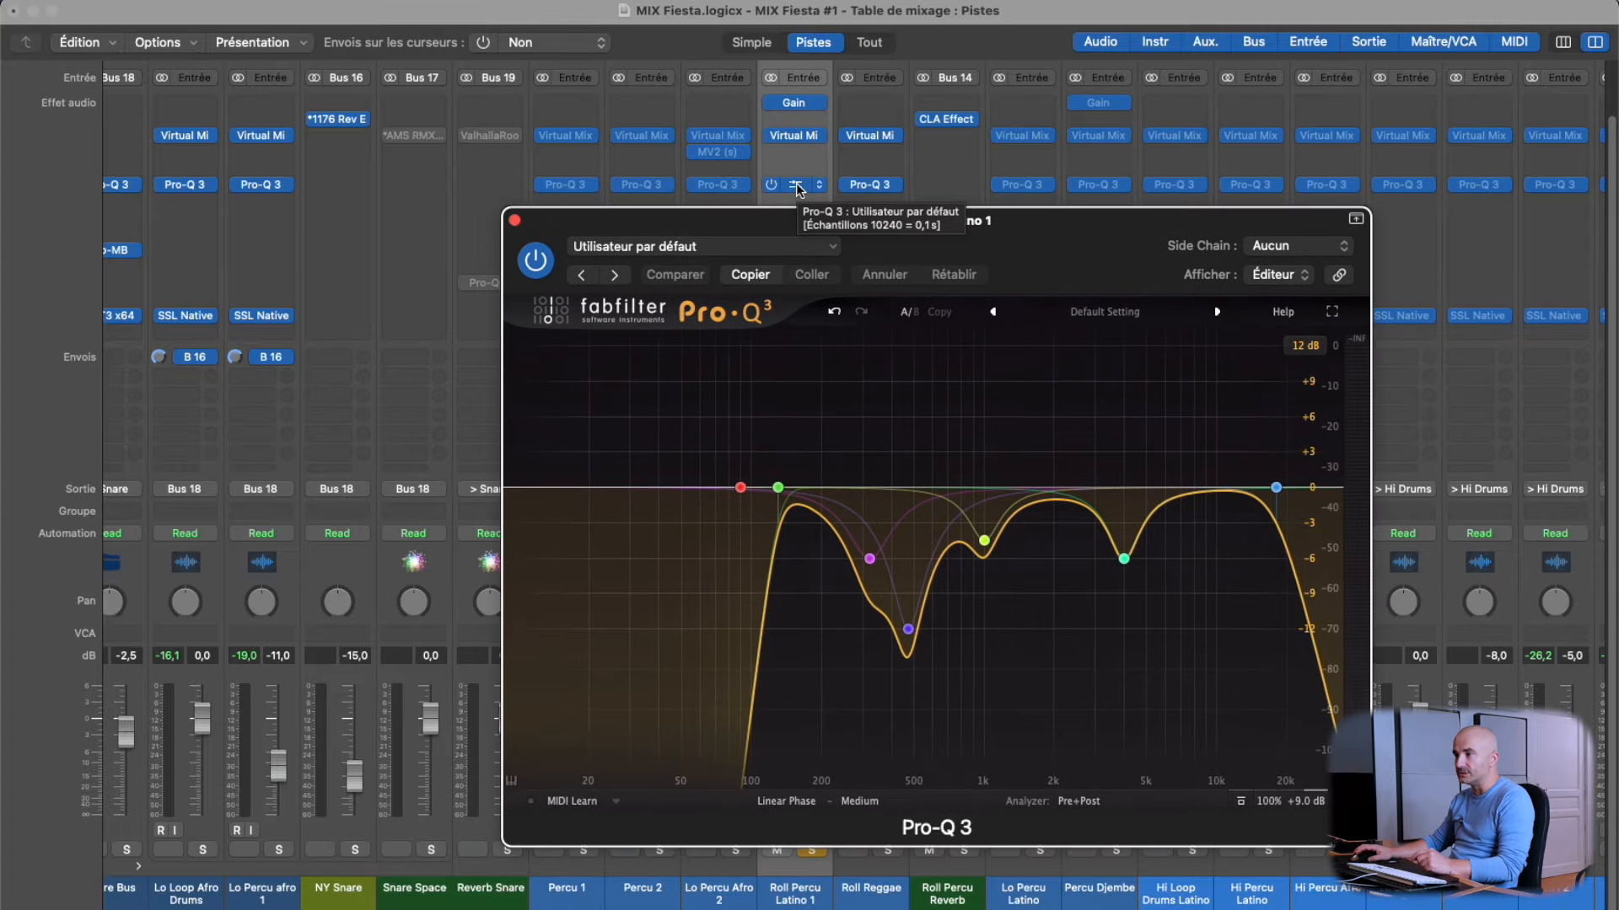
Compare the Pro-Q 3 curves of Roll Reggae and Roll Percu Latino 1, ending with the Roll Percu Latino 1 equalizer open.
click(799, 191)
click(869, 188)
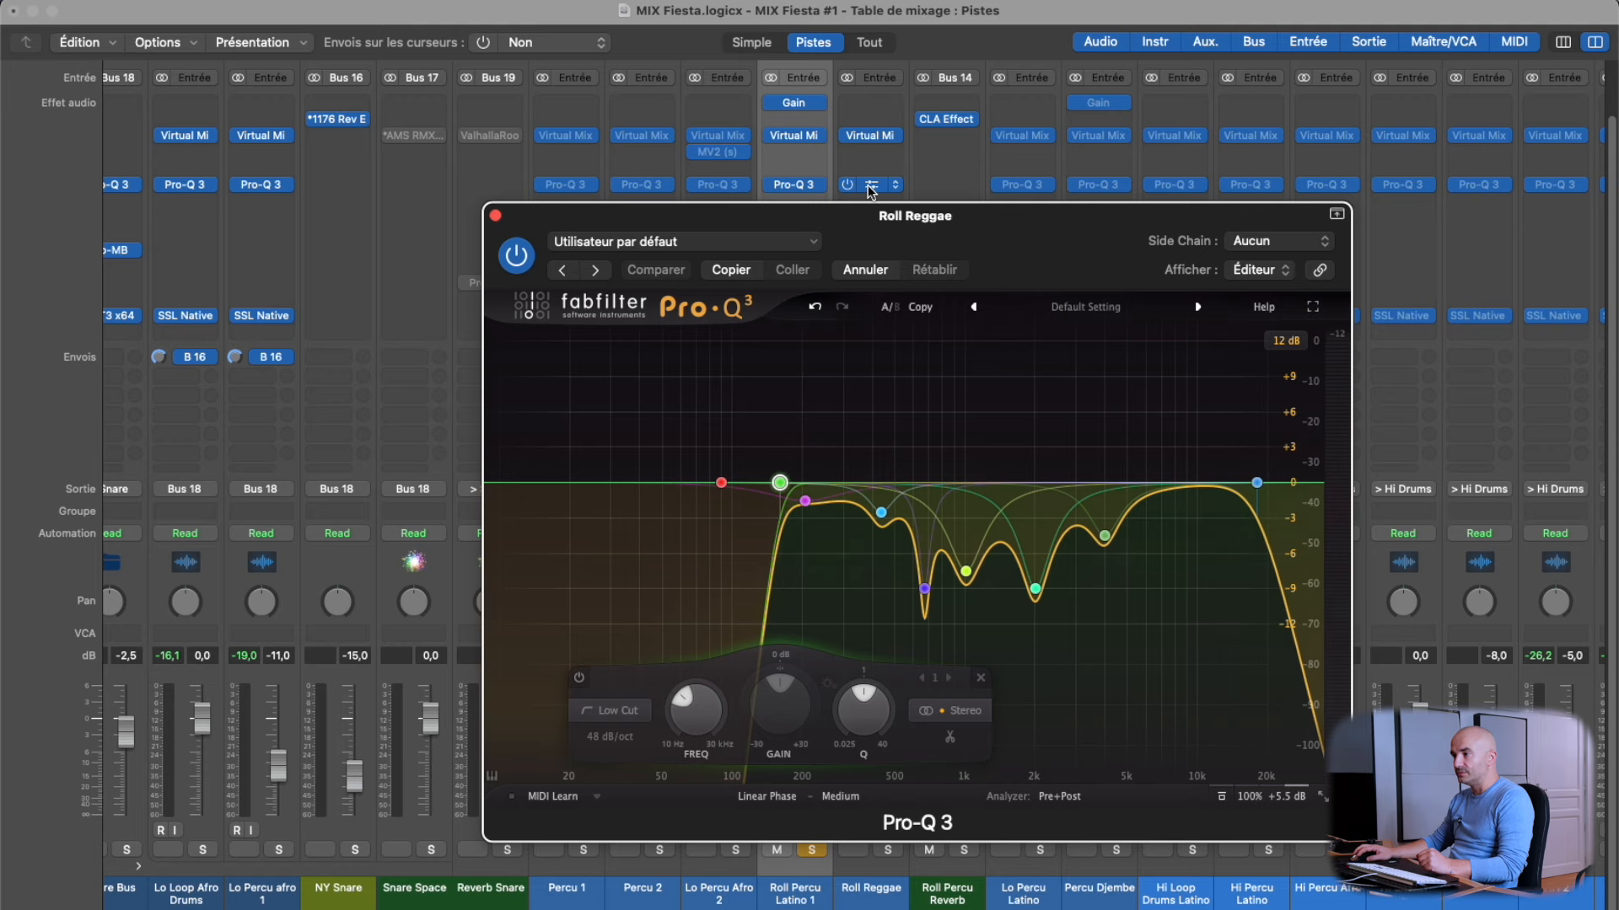
click(870, 187)
click(792, 190)
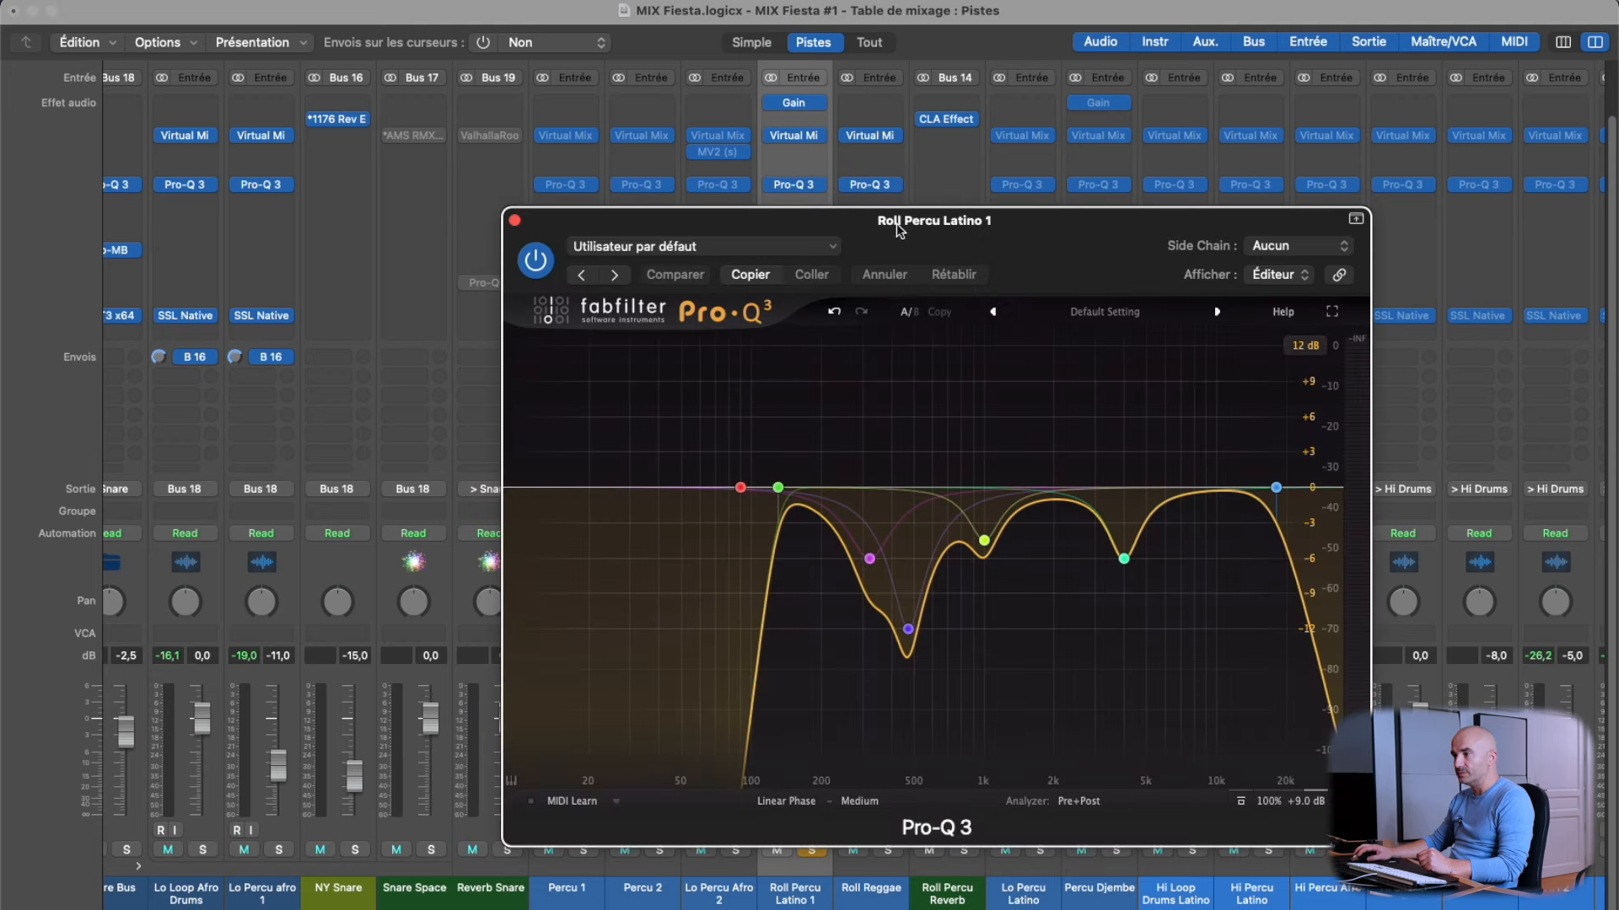
drag(907, 223, 889, 224)
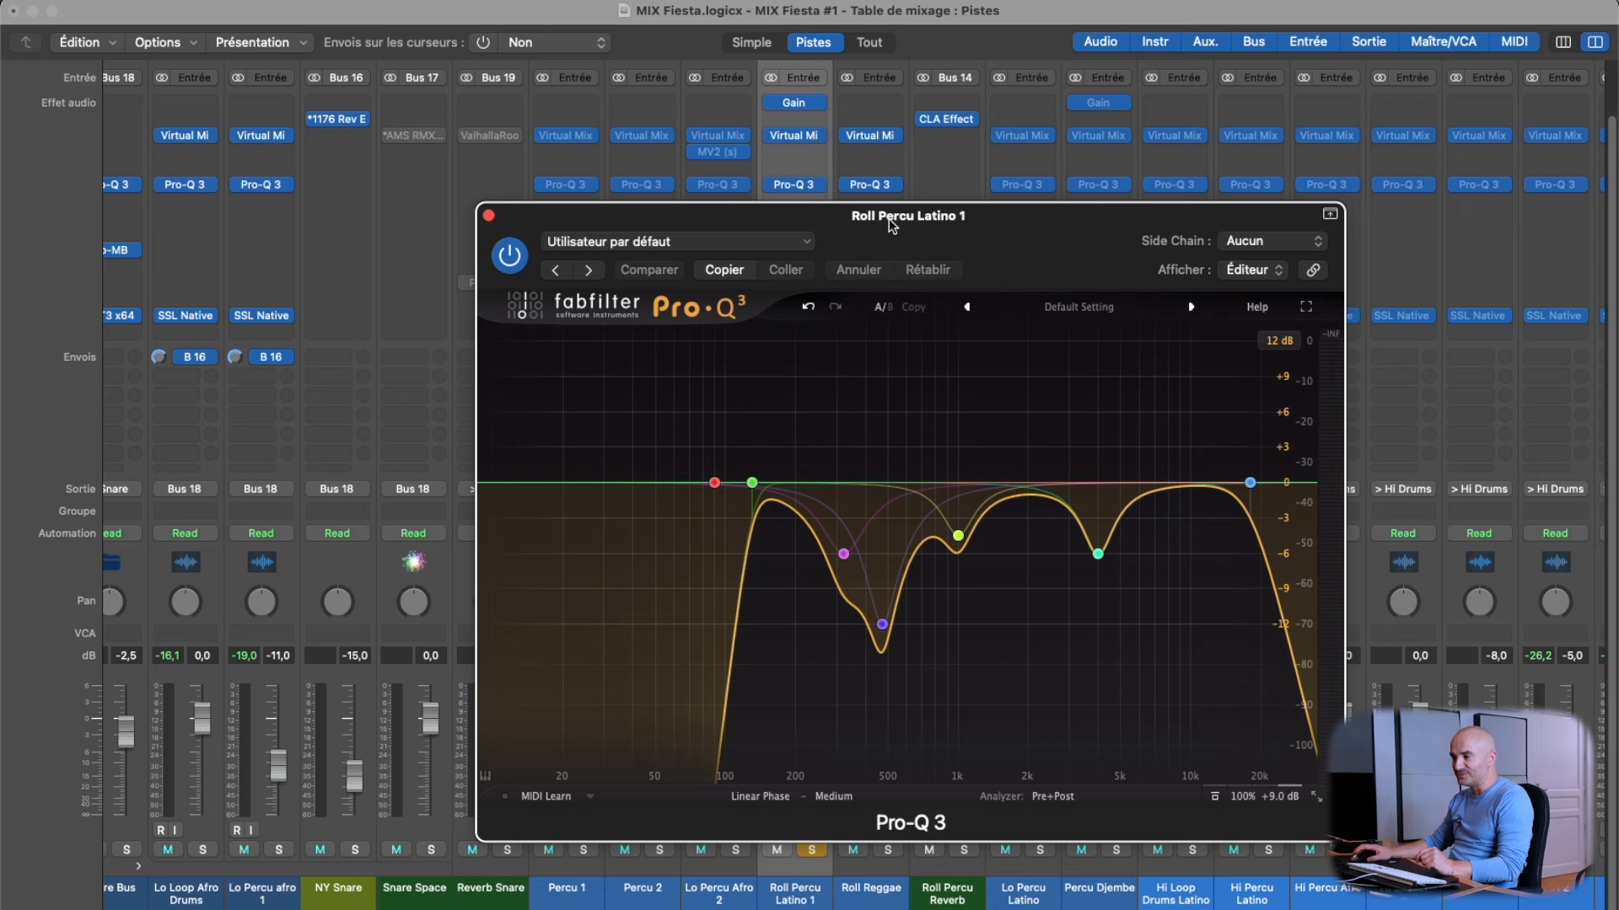
Compare Roll Percu Latino 1's playback with Pro-Q 3 bypassed and active, leaving the equalizer on.
click(870, 237)
drag(870, 239, 877, 214)
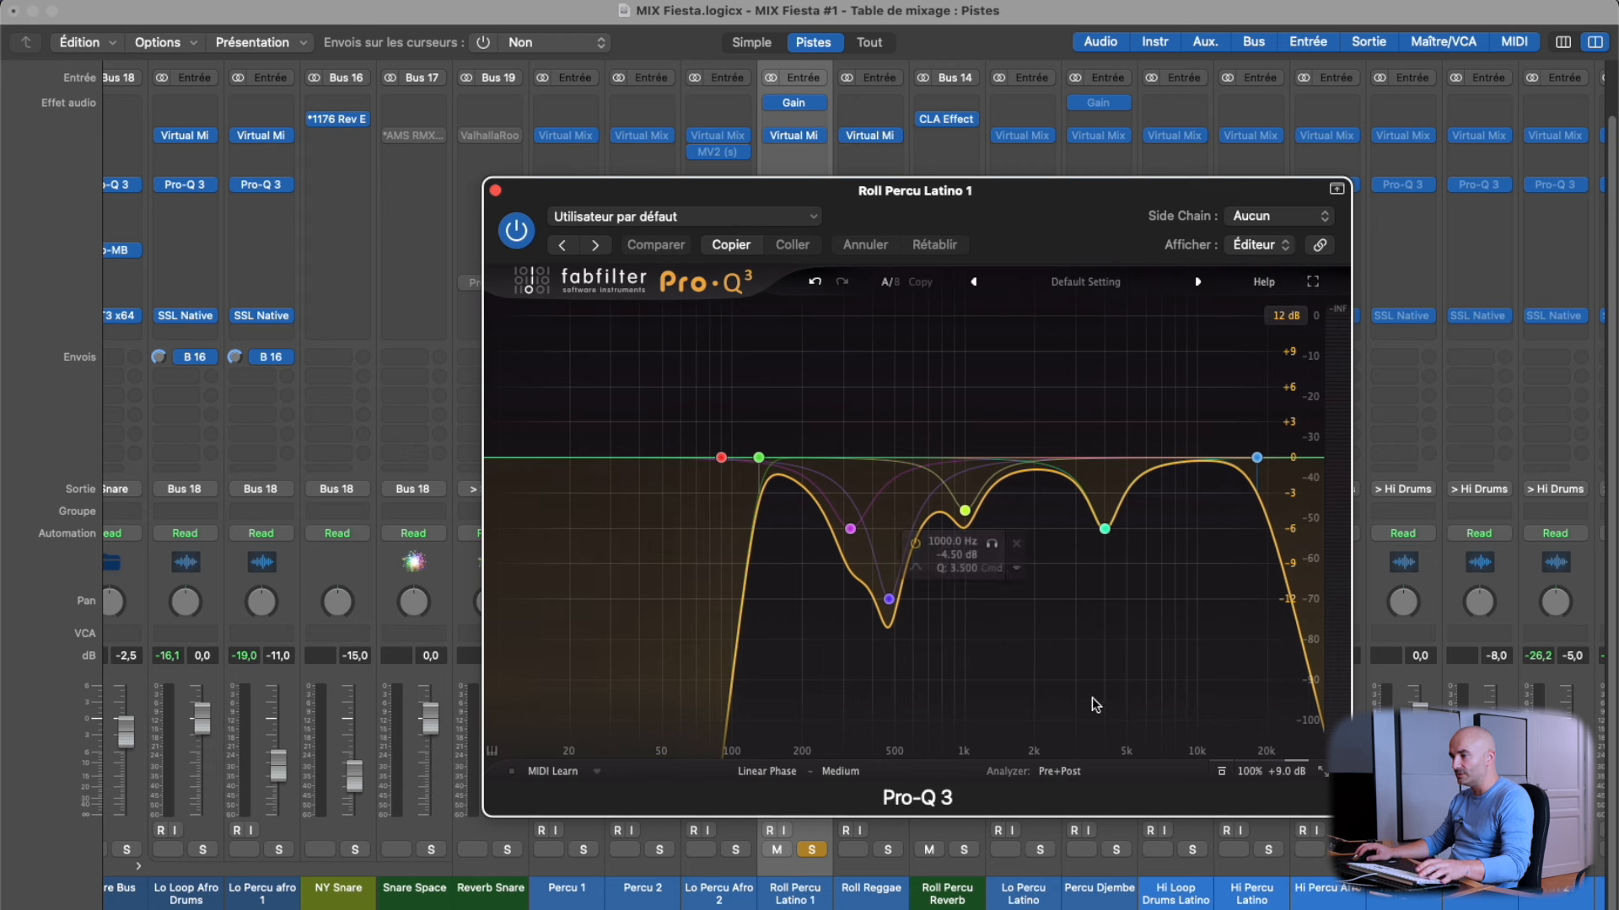
click(1220, 773)
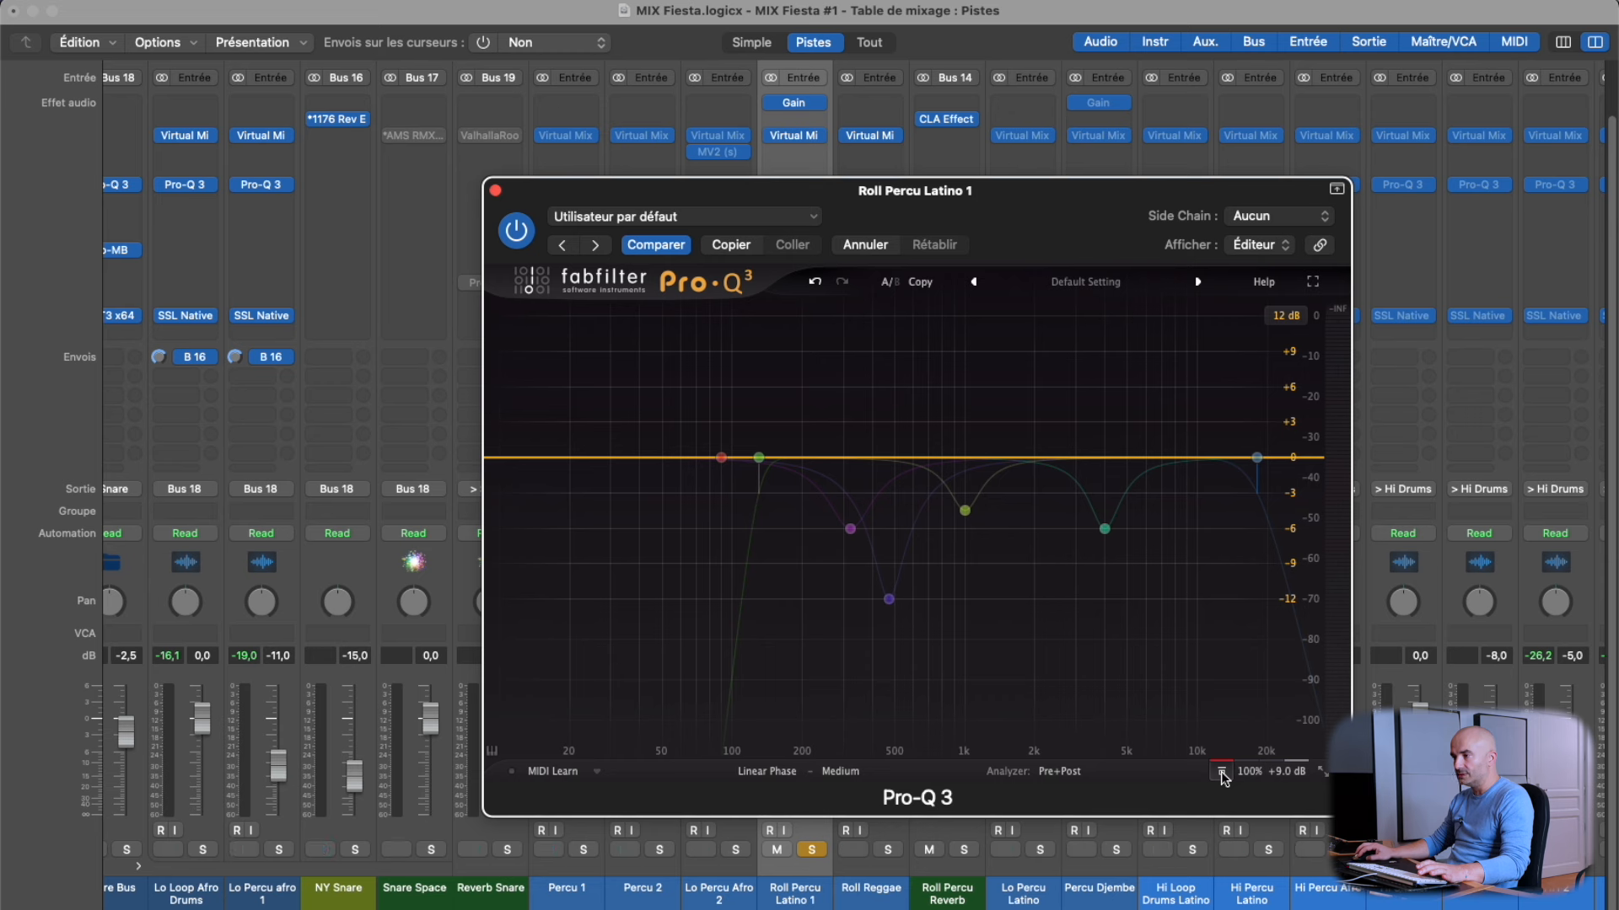
click(1221, 773)
click(1221, 773)
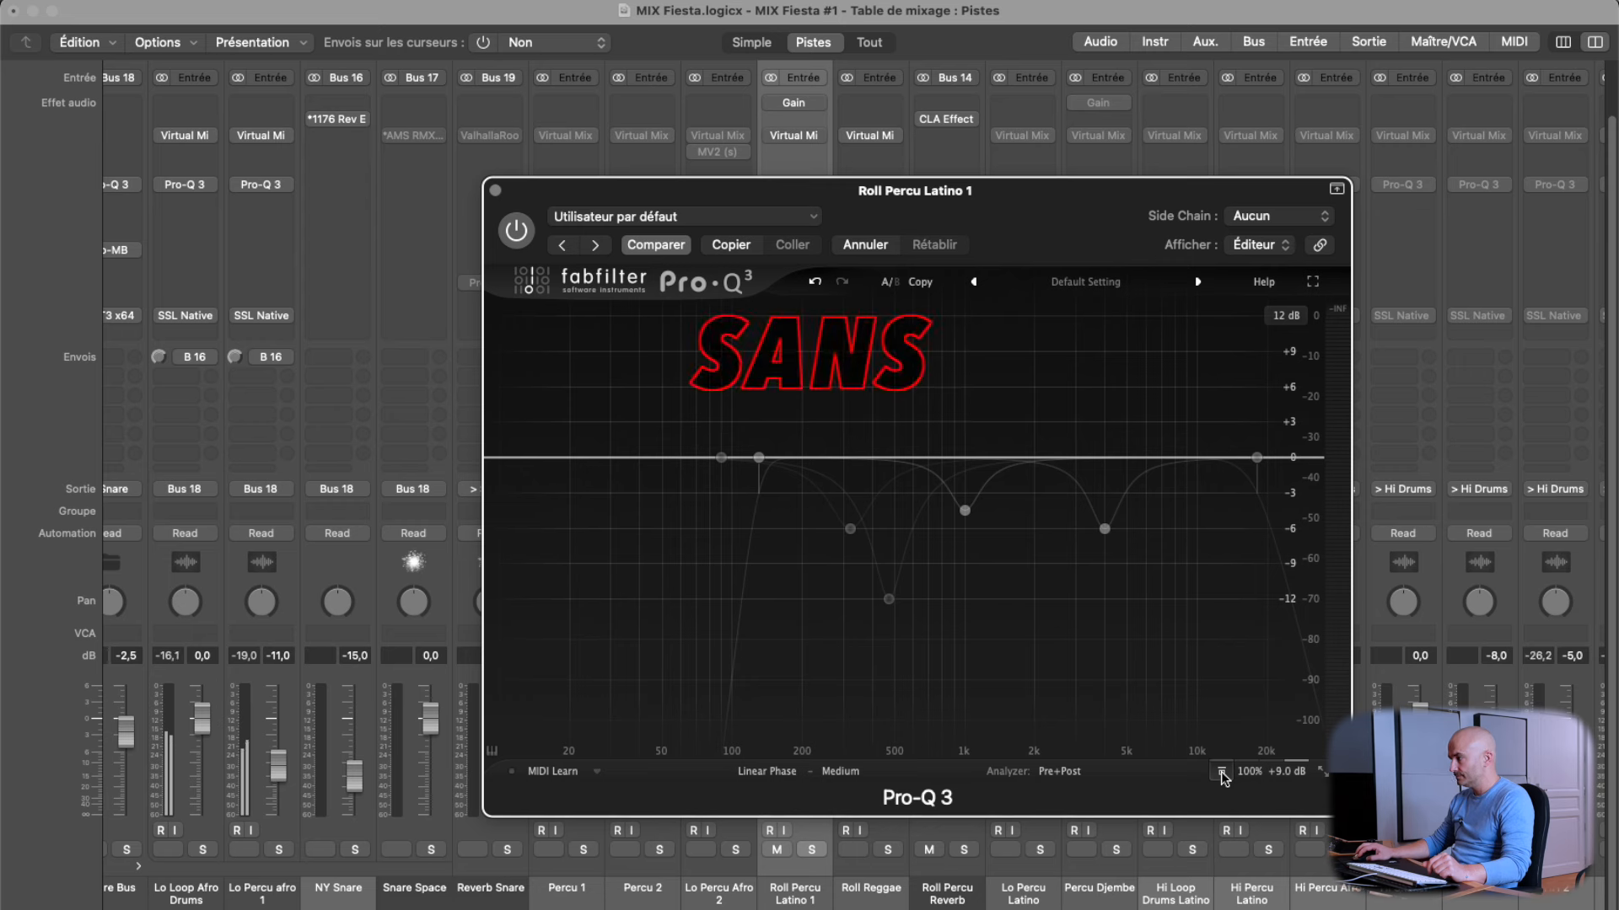
click(1222, 772)
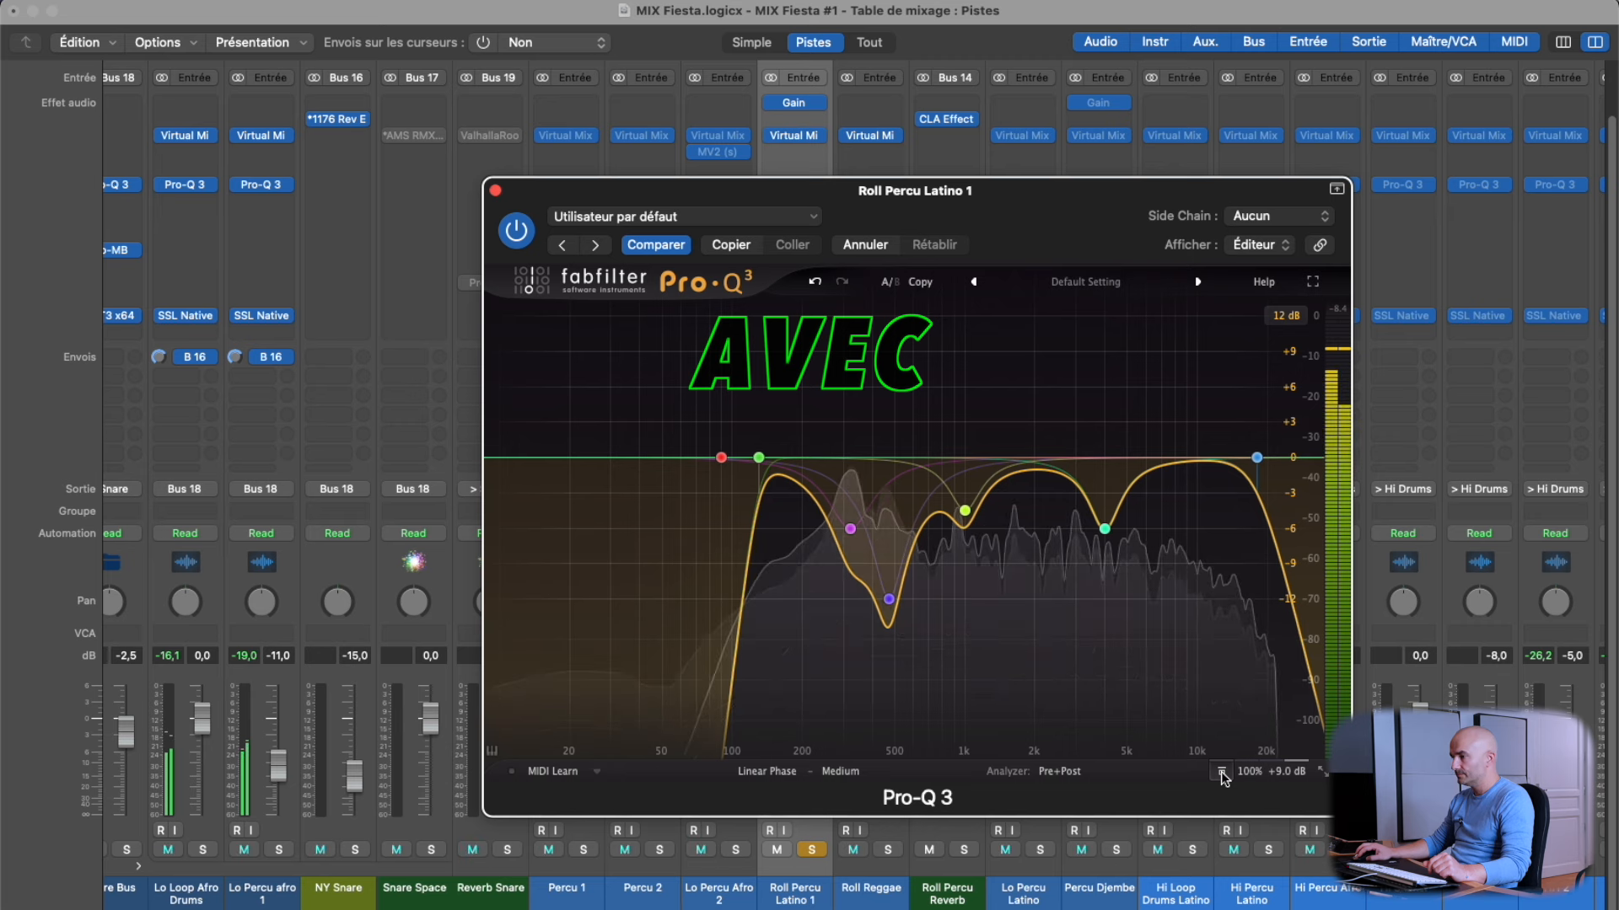
click(1222, 772)
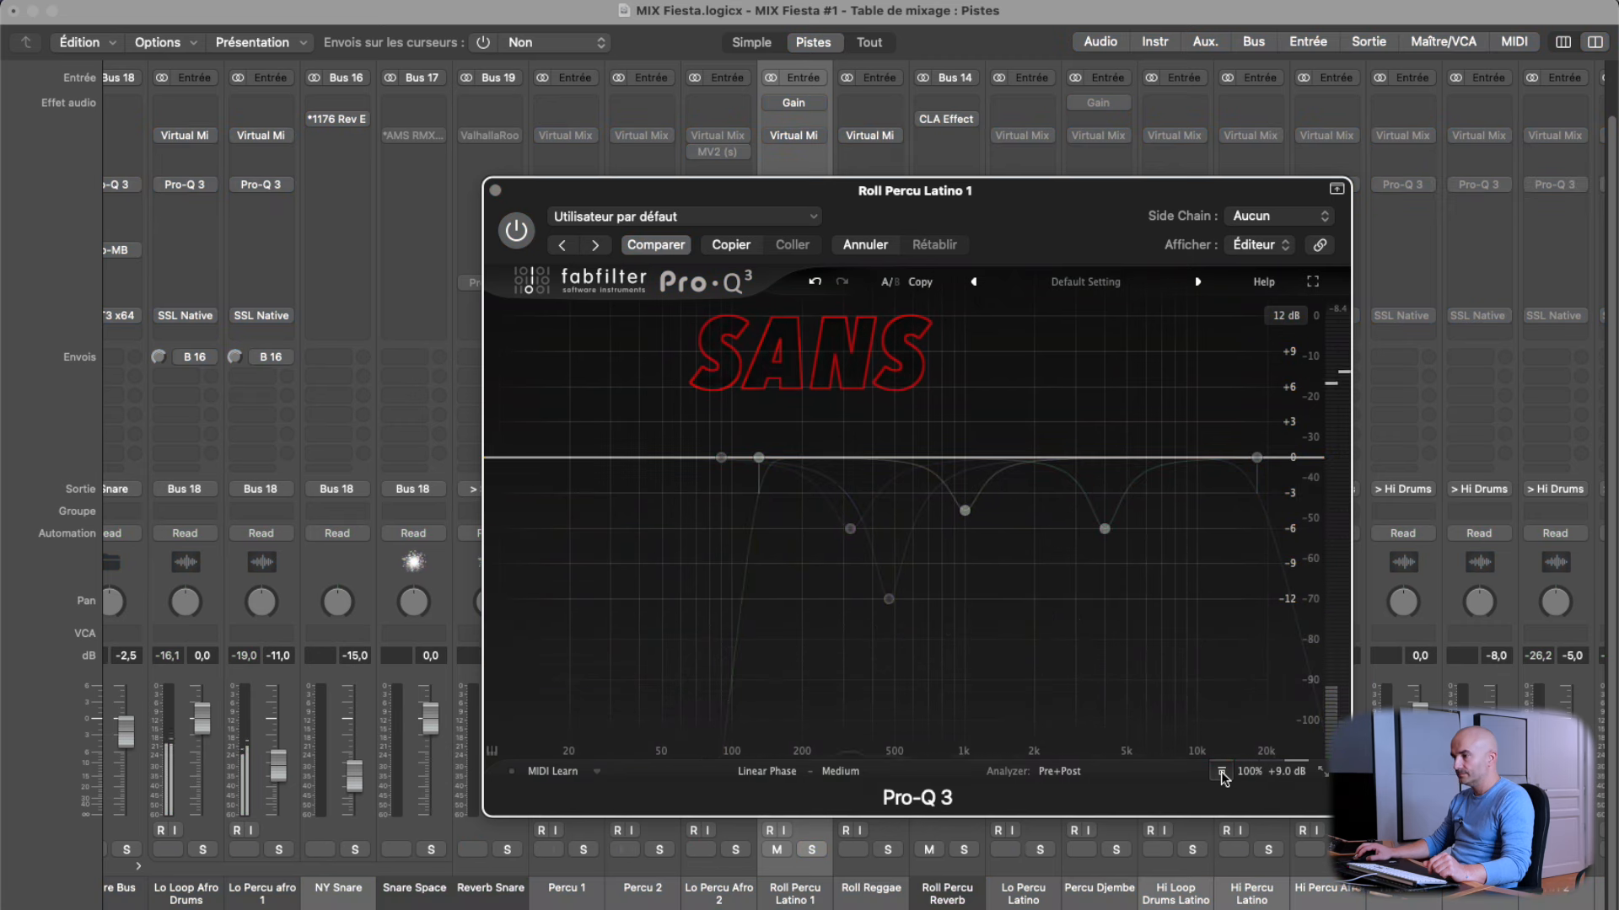
click(1221, 772)
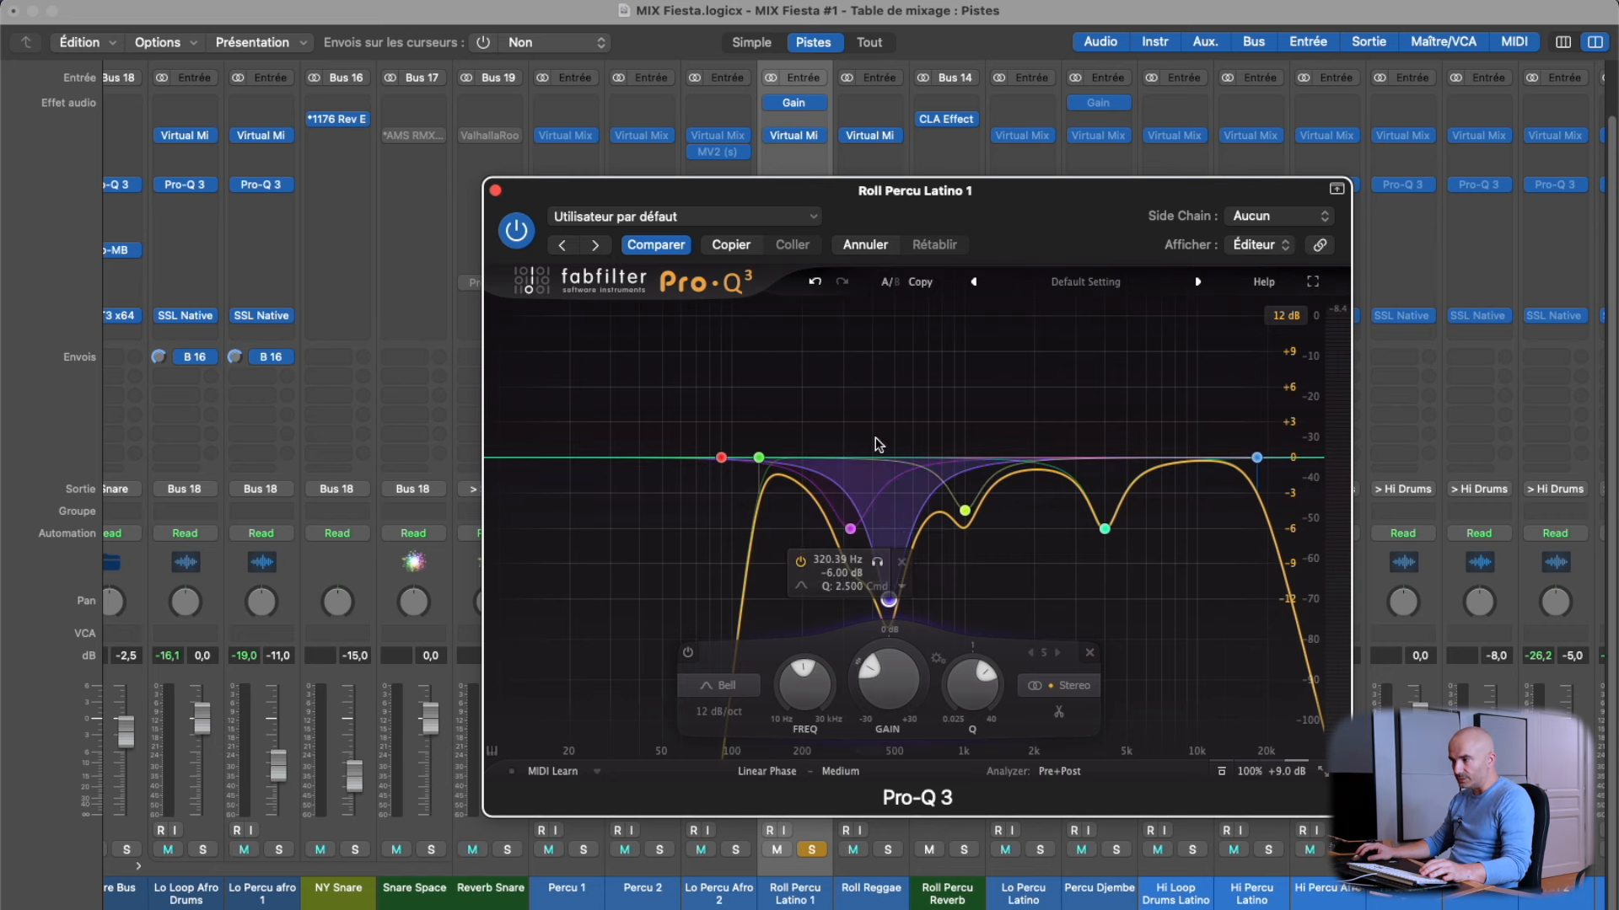
drag(897, 195, 912, 178)
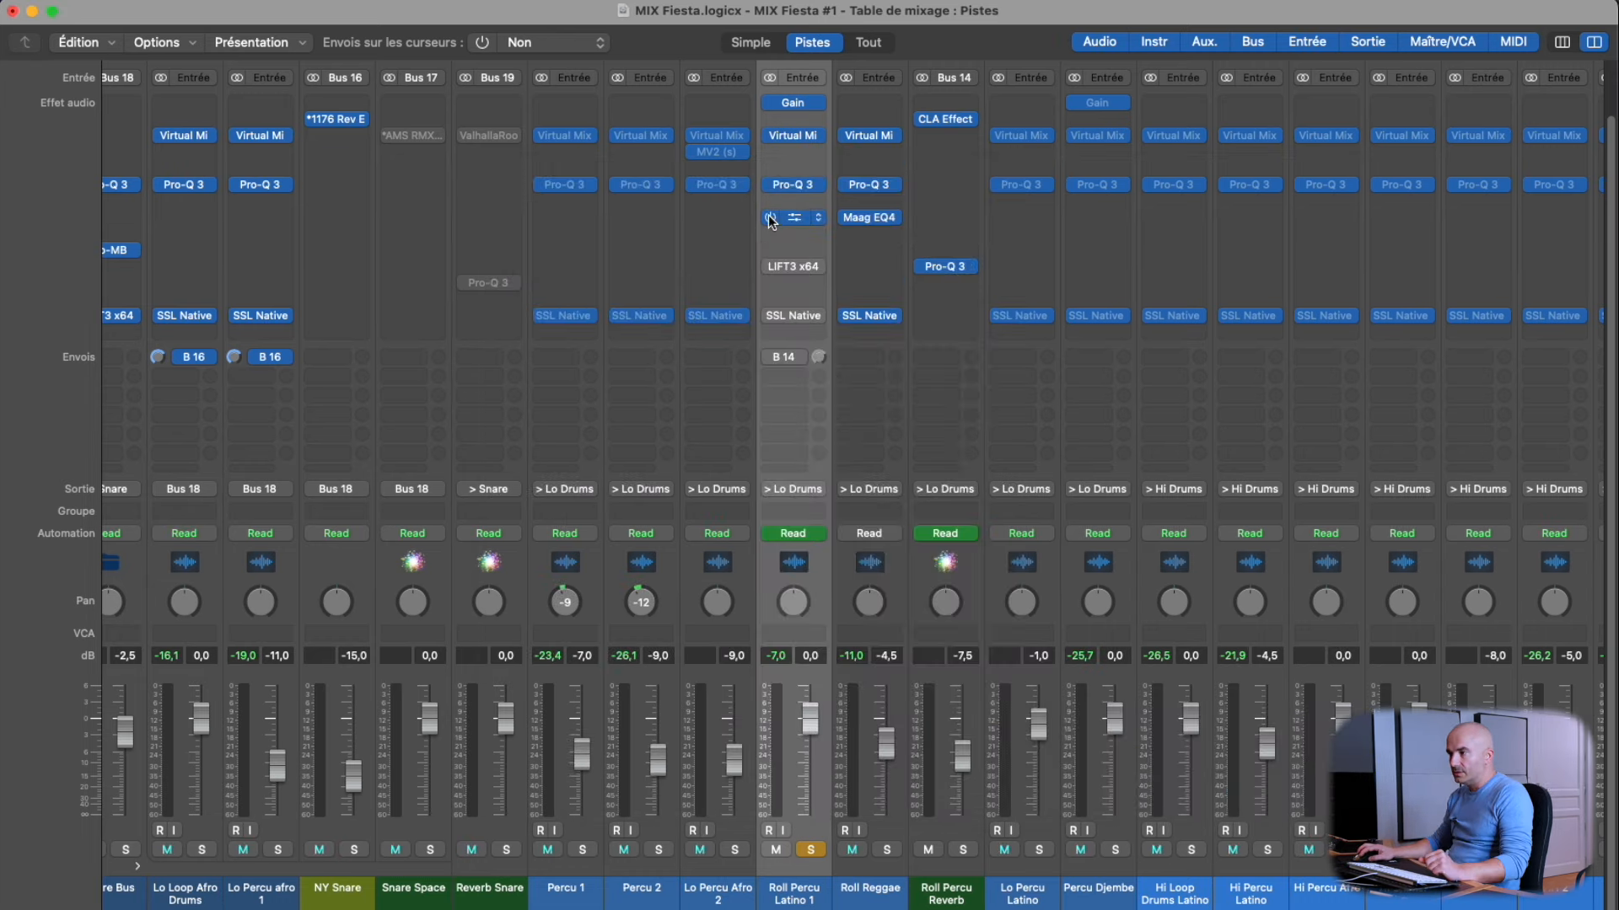
Open the Maag EQ4 on Roll Percu Latino 1 and place its window below the effect slots.
click(789, 219)
drag(834, 406, 786, 343)
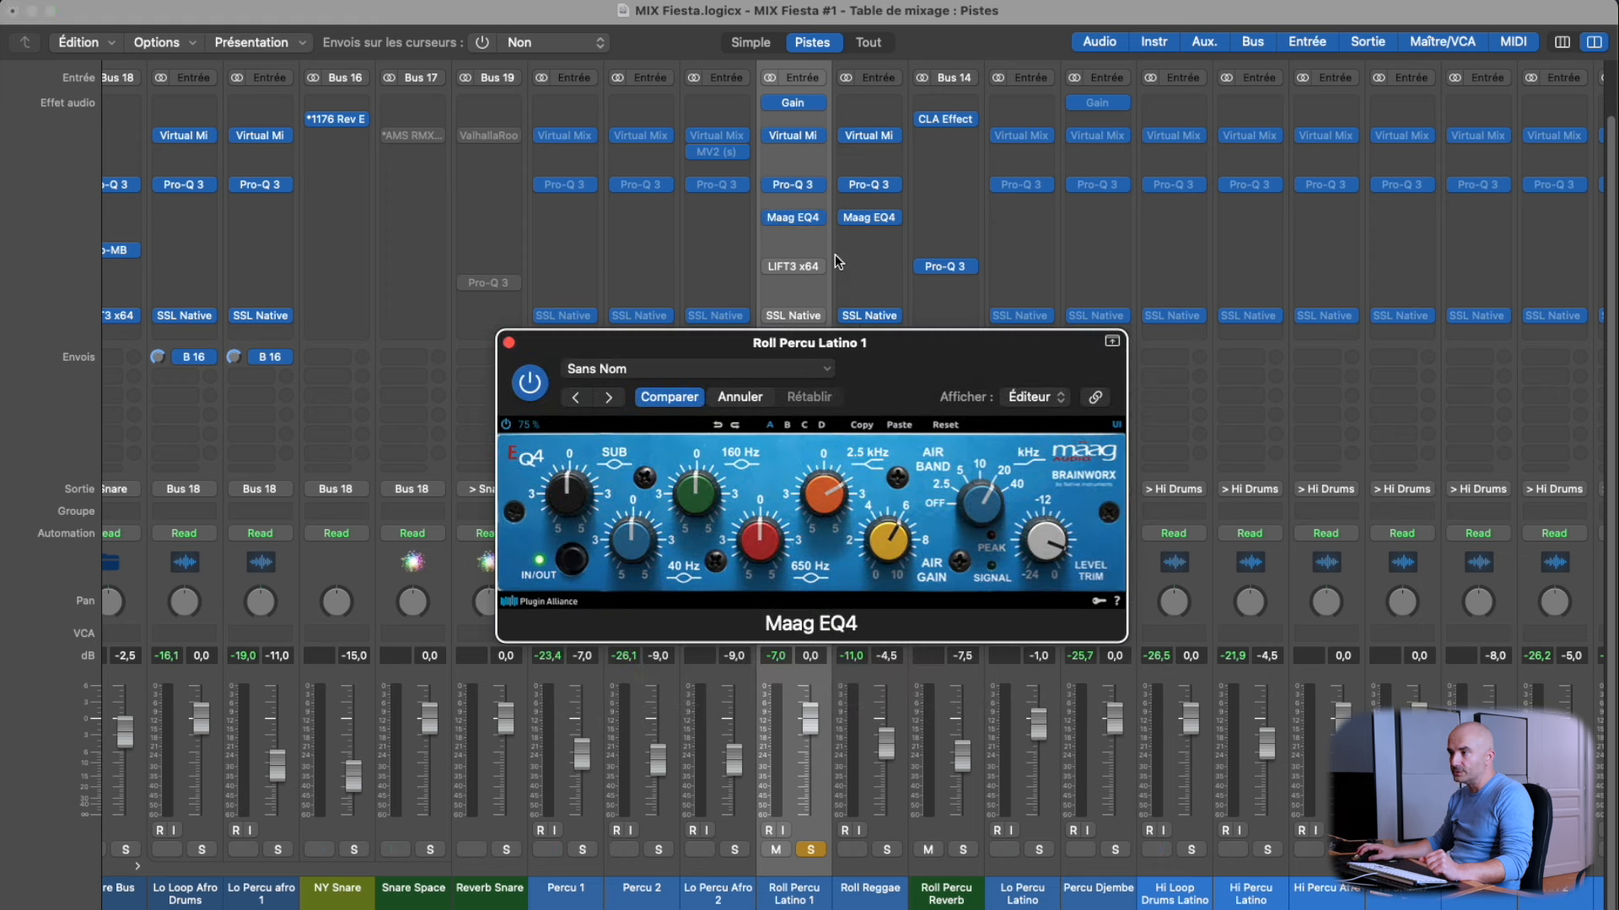
drag(788, 345, 813, 292)
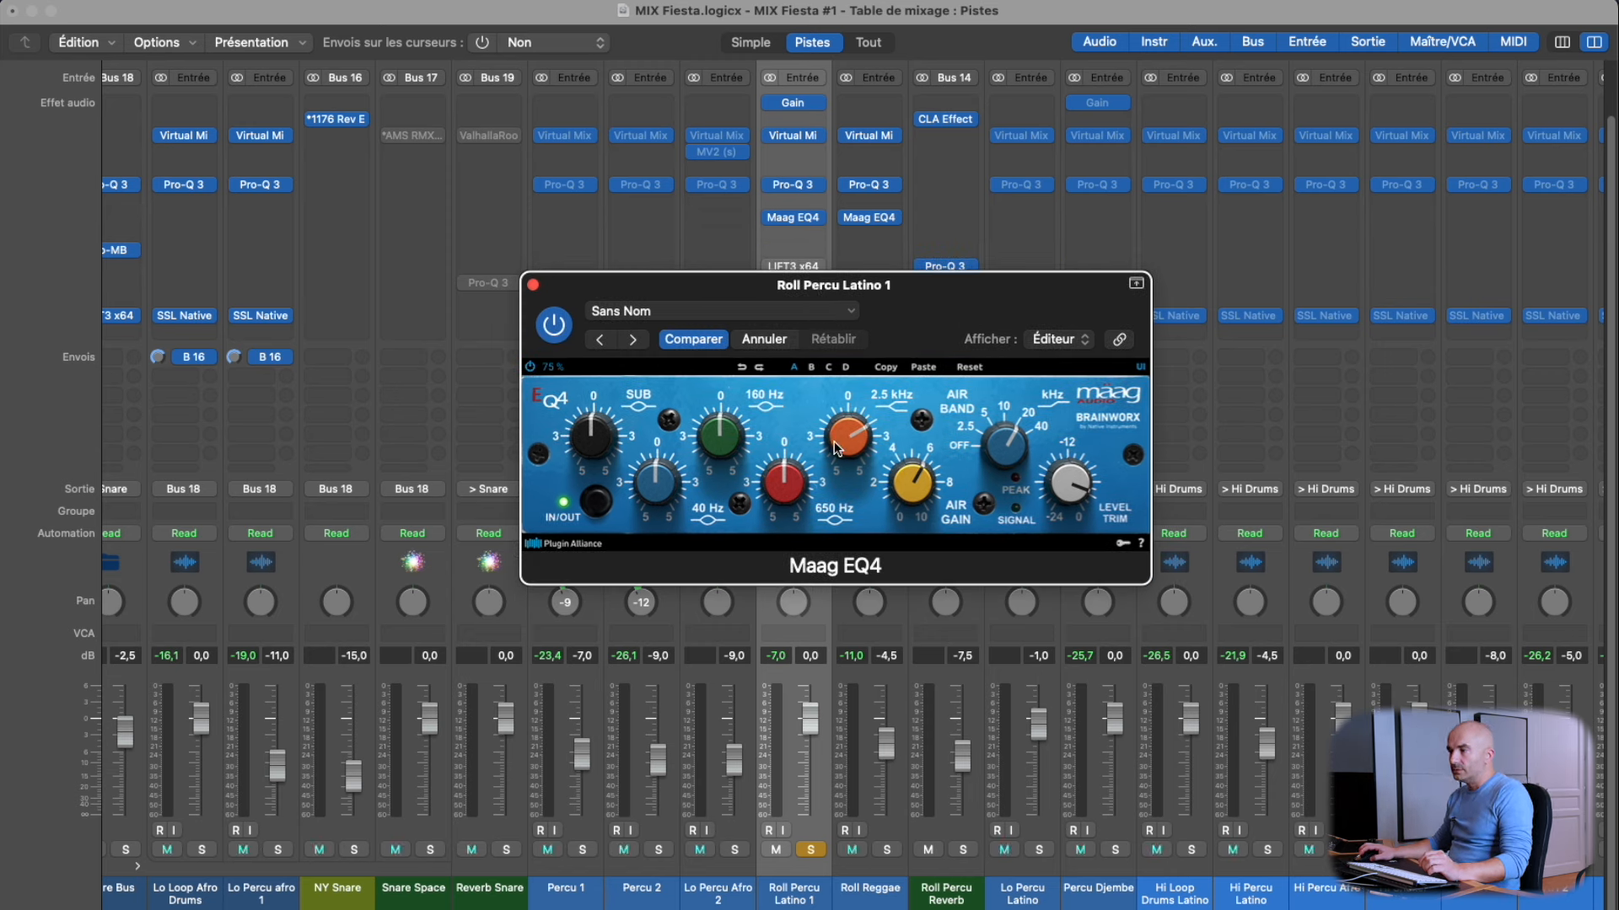
Link the plug-in window and compare the Maag EQ4 settings of Roll Reggae and Roll Percu Latino 1.
click(1120, 341)
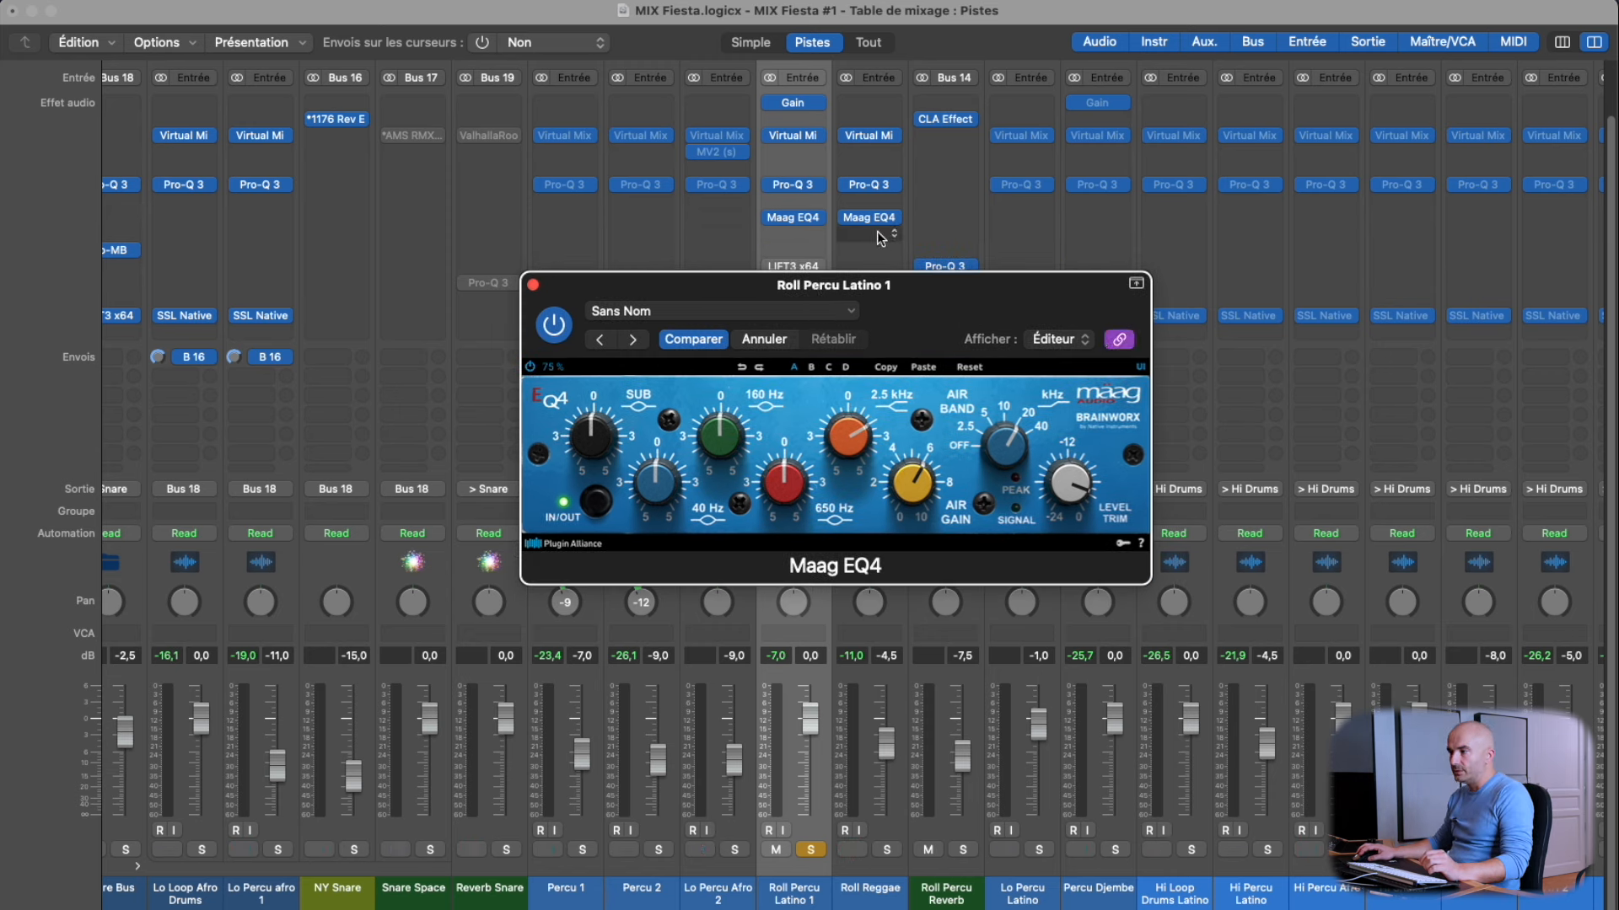
click(869, 217)
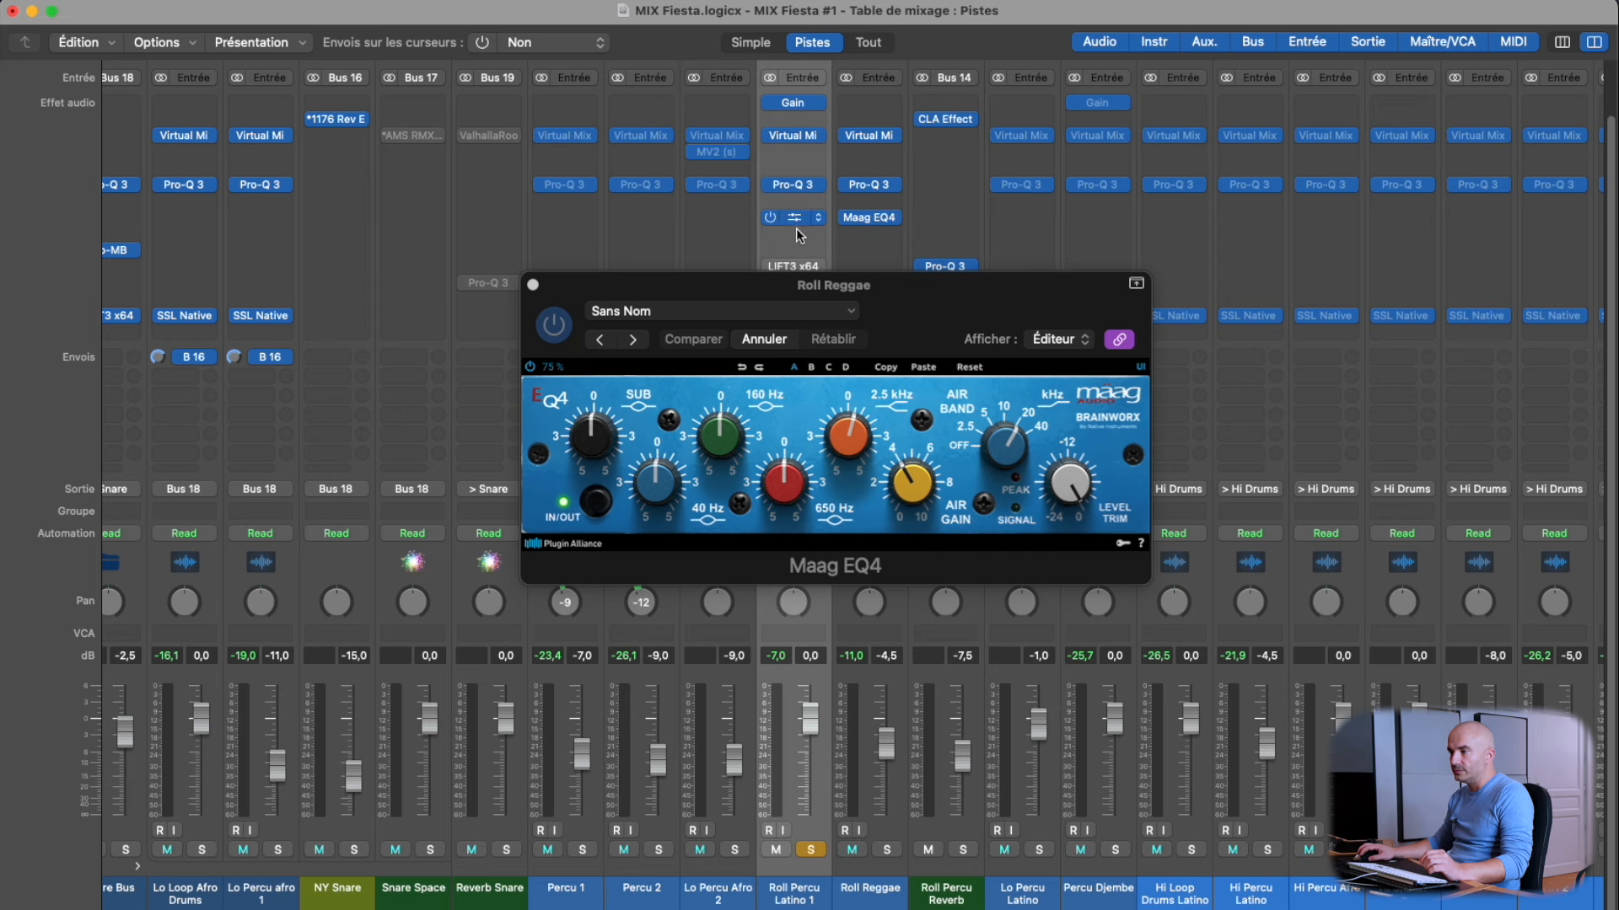
click(797, 219)
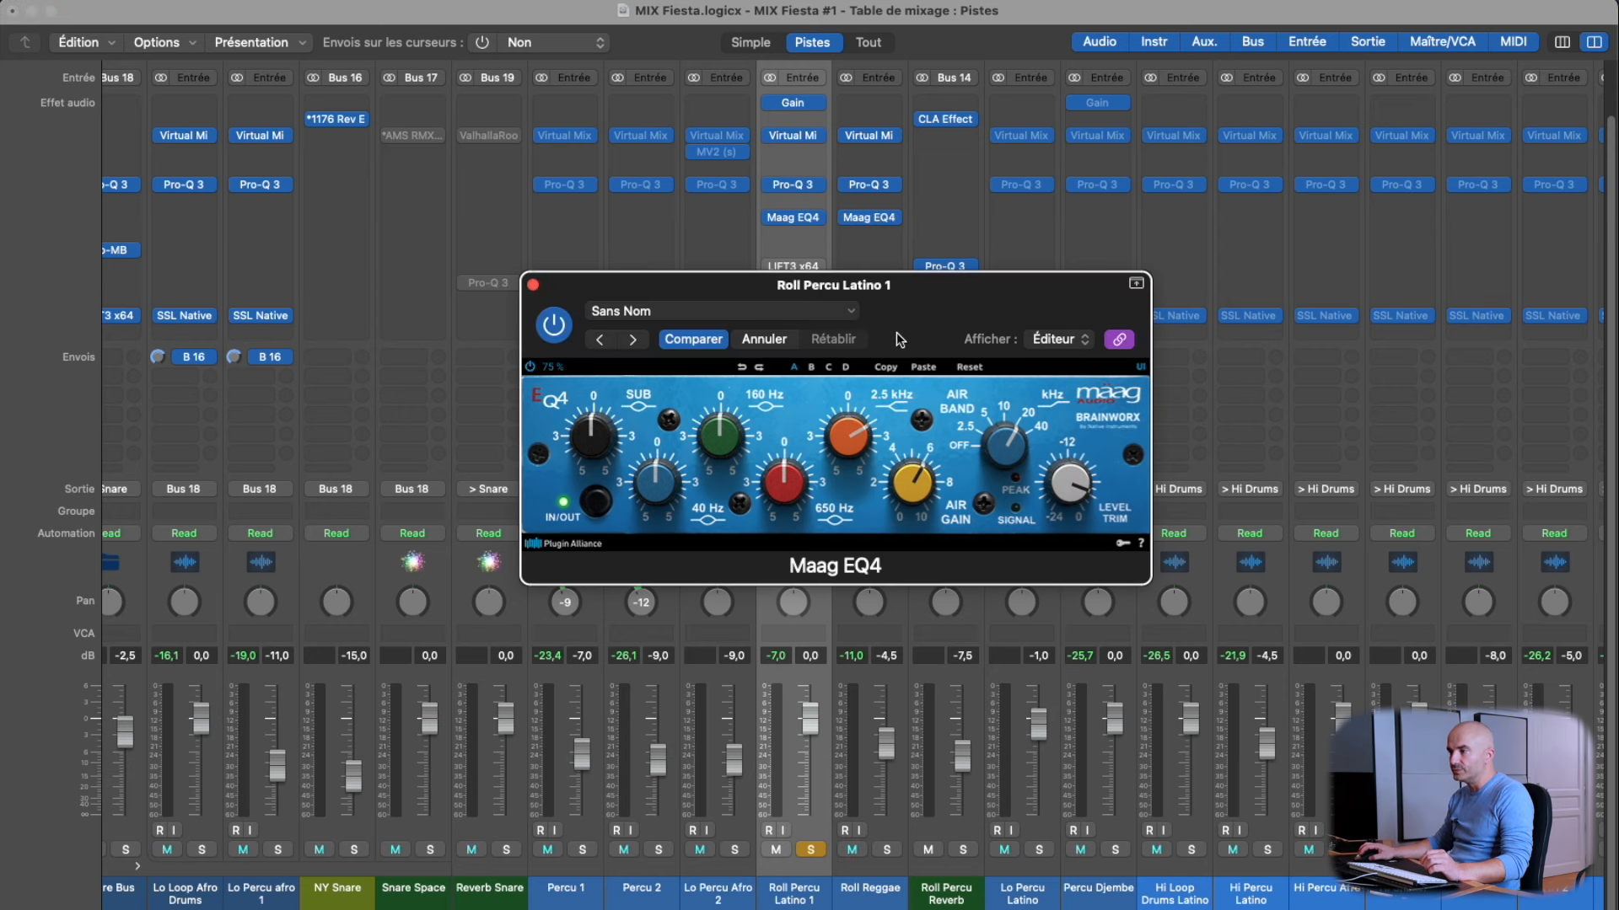
drag(897, 332, 874, 360)
click(792, 217)
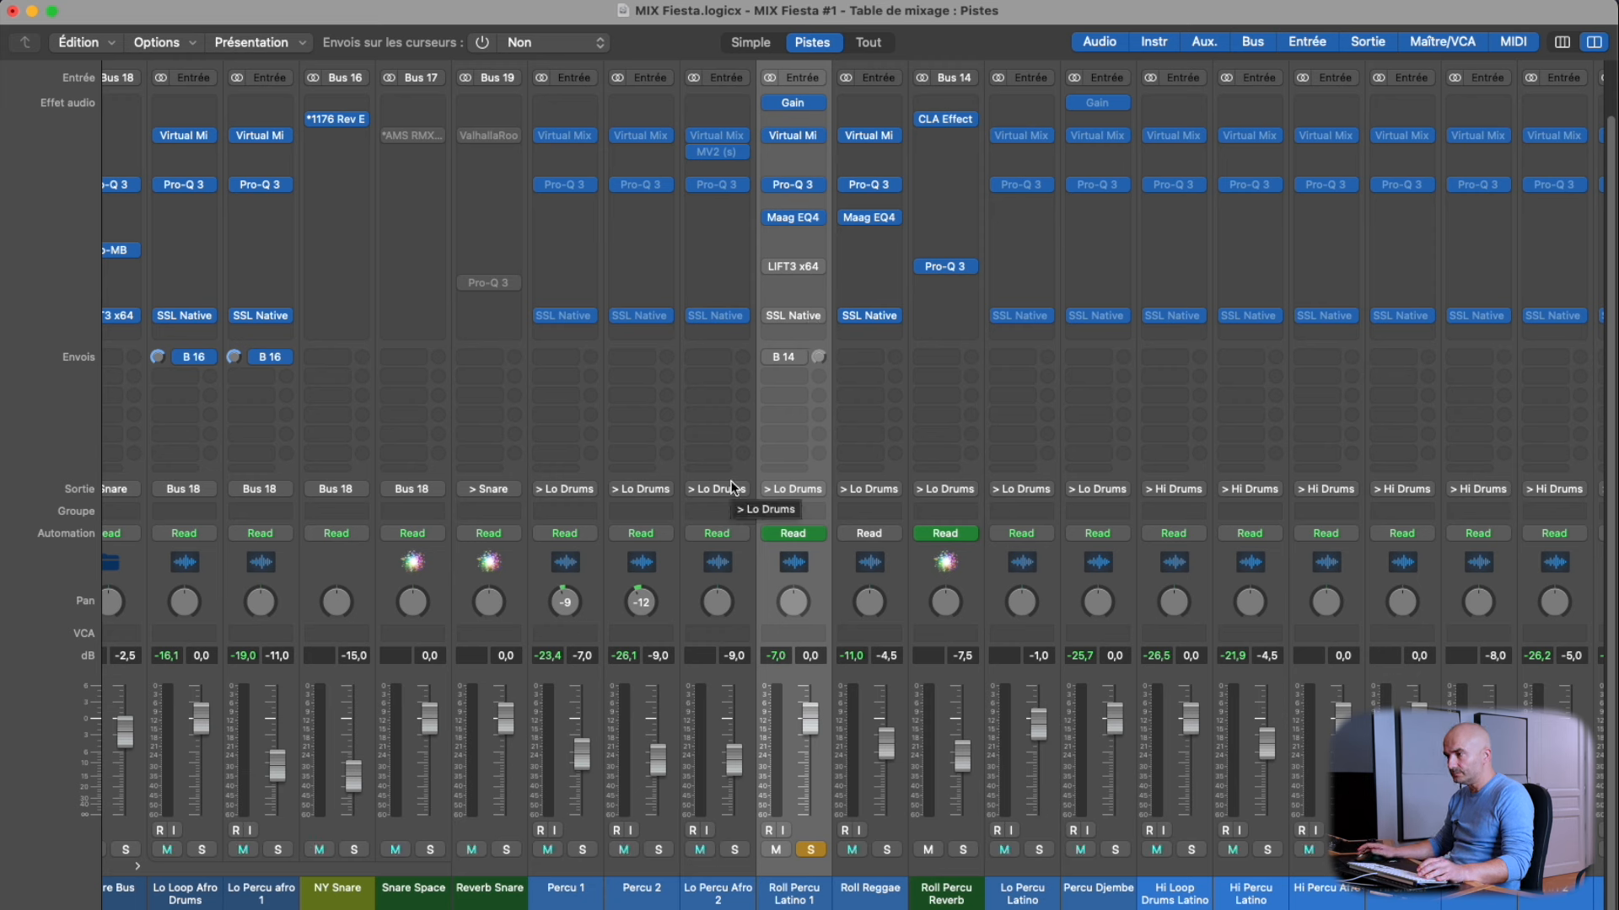
Compare Roll Percu Latino 1's playback with Maag EQ4 bypassed and on, leaving it enabled with its window closed.
click(790, 218)
click(575, 377)
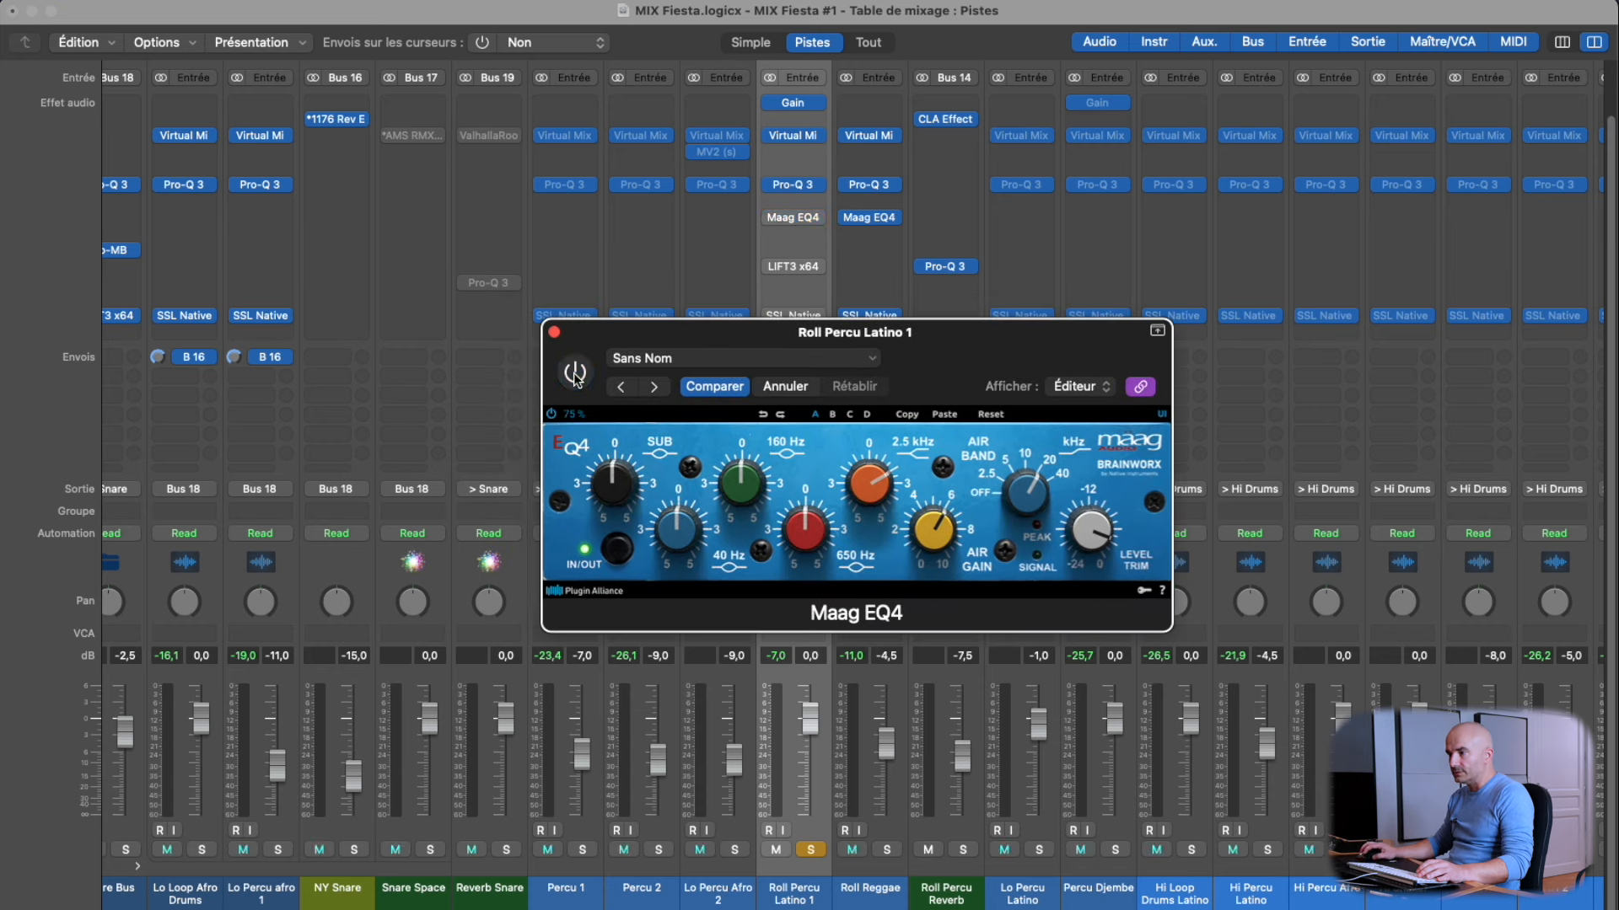
click(577, 380)
click(577, 380)
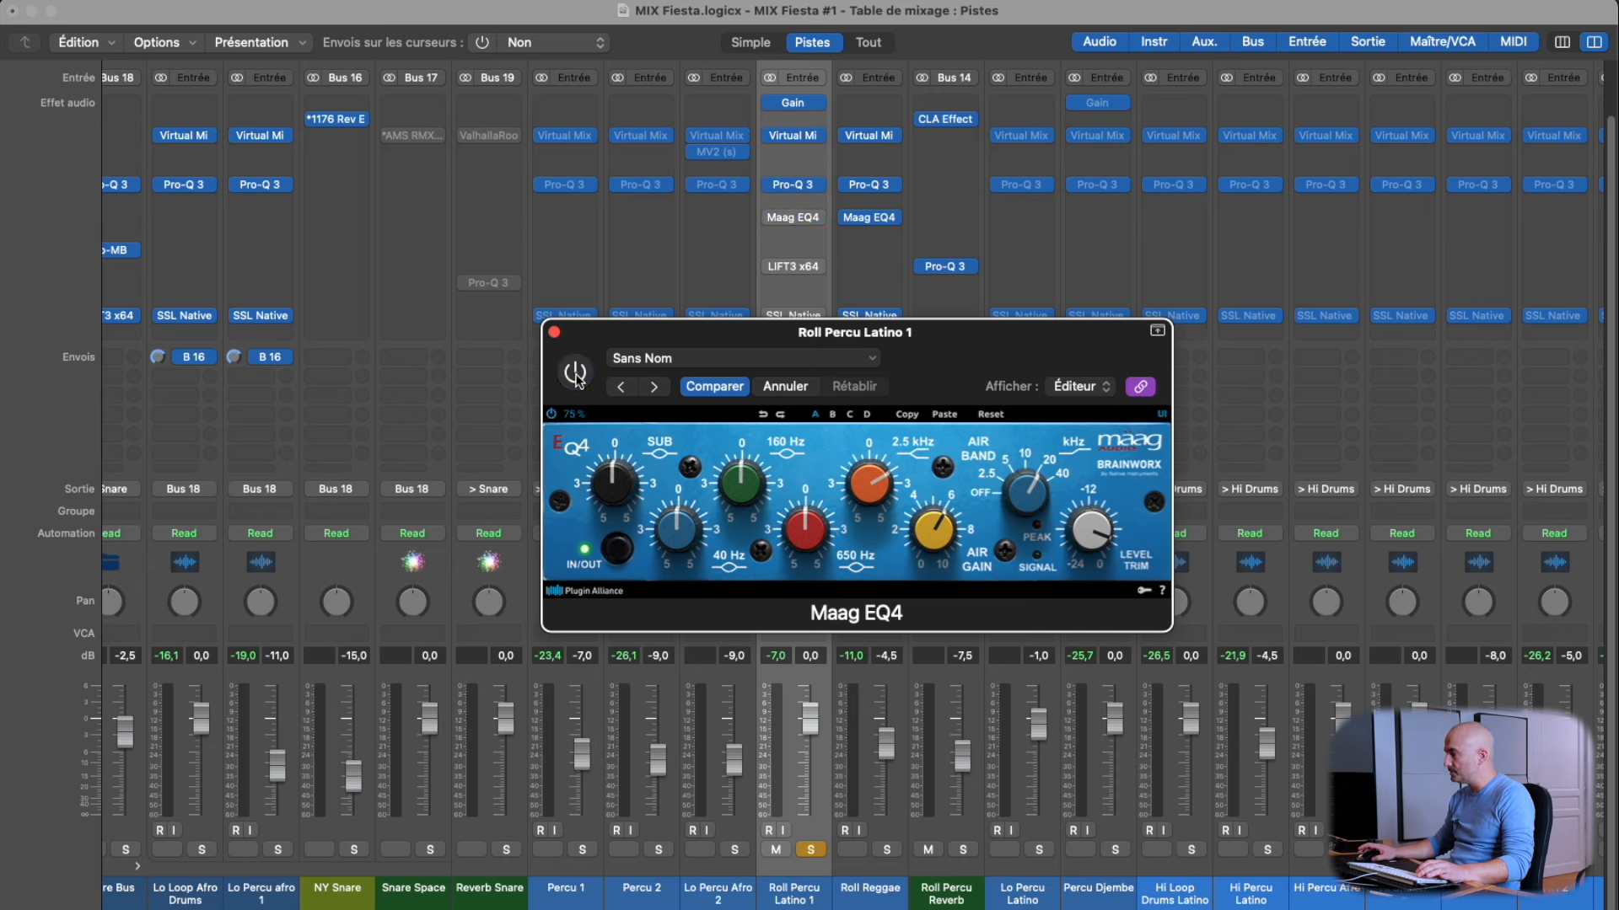
click(575, 377)
click(575, 377)
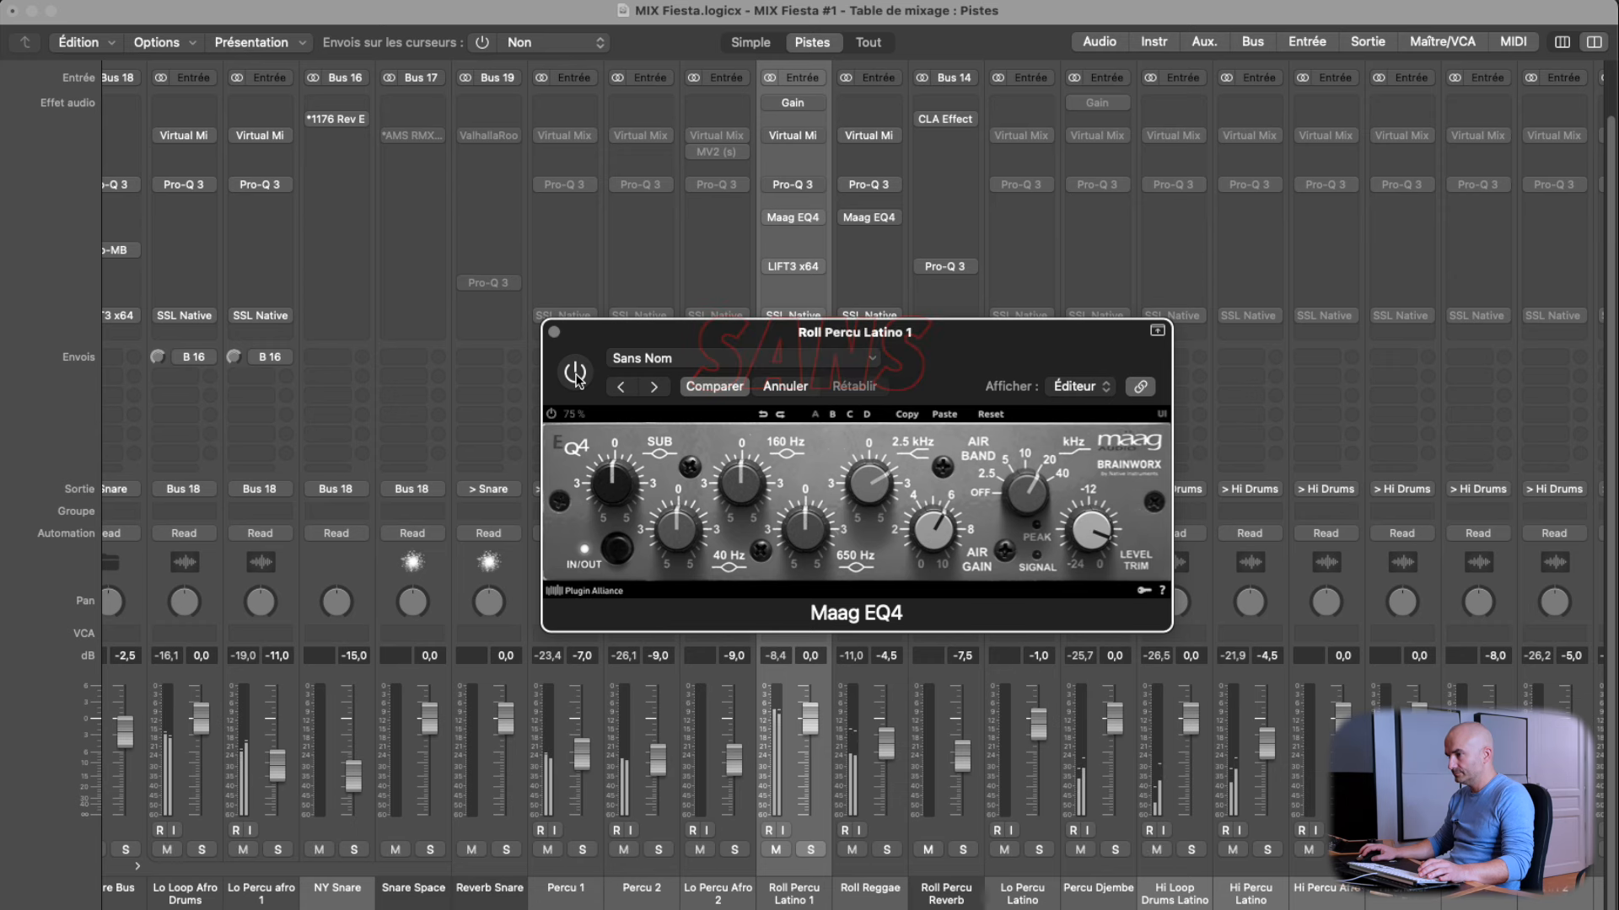
click(574, 377)
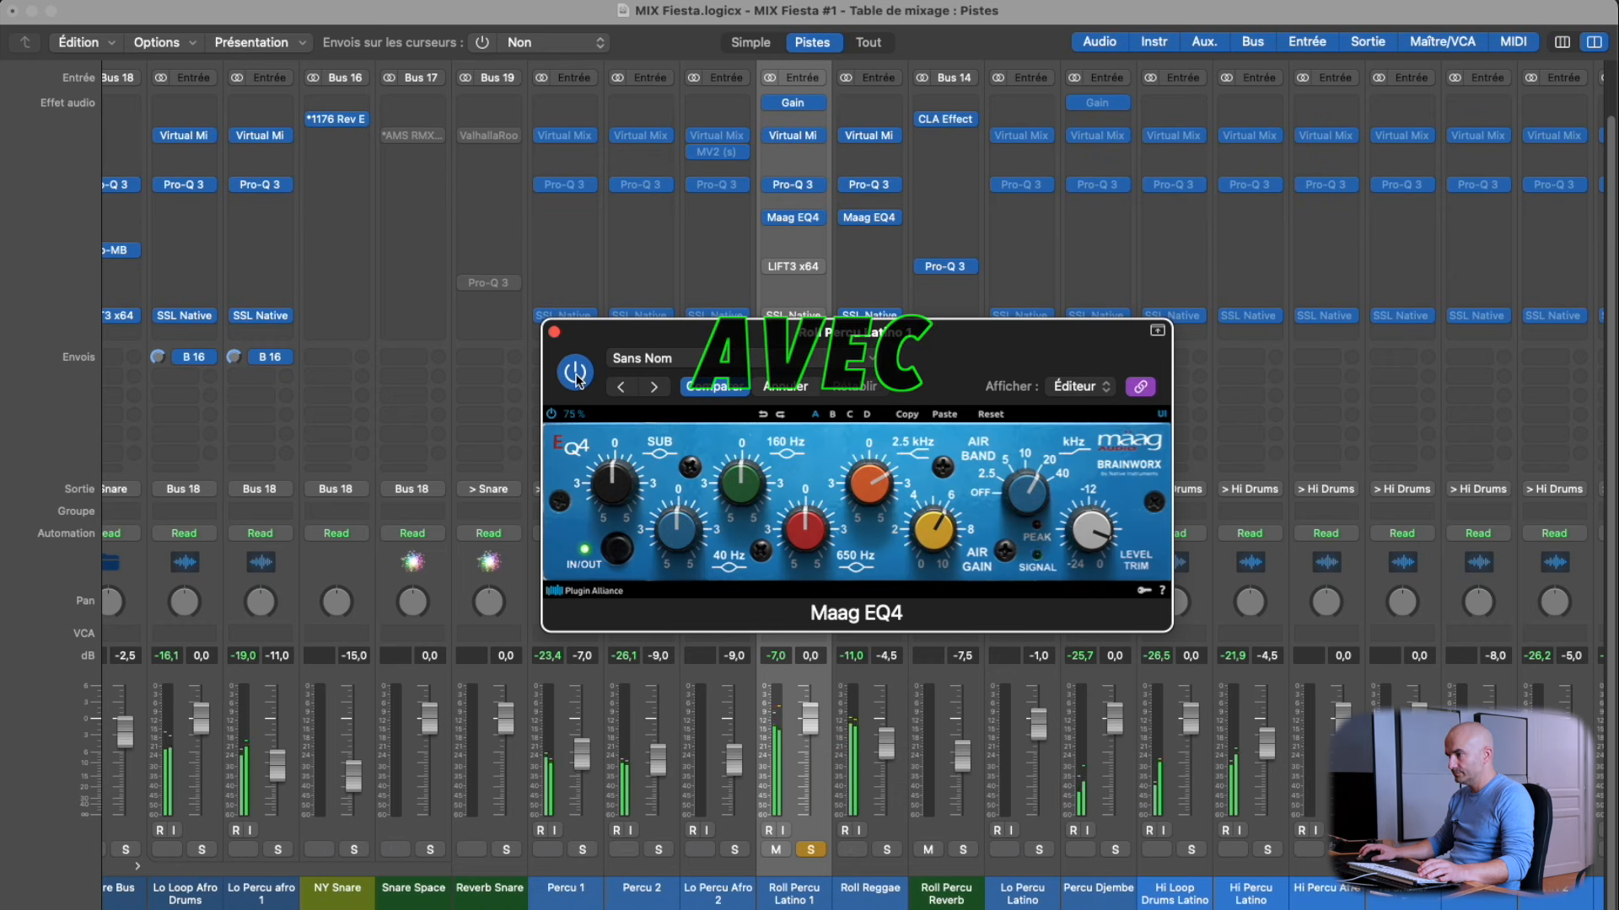
click(575, 377)
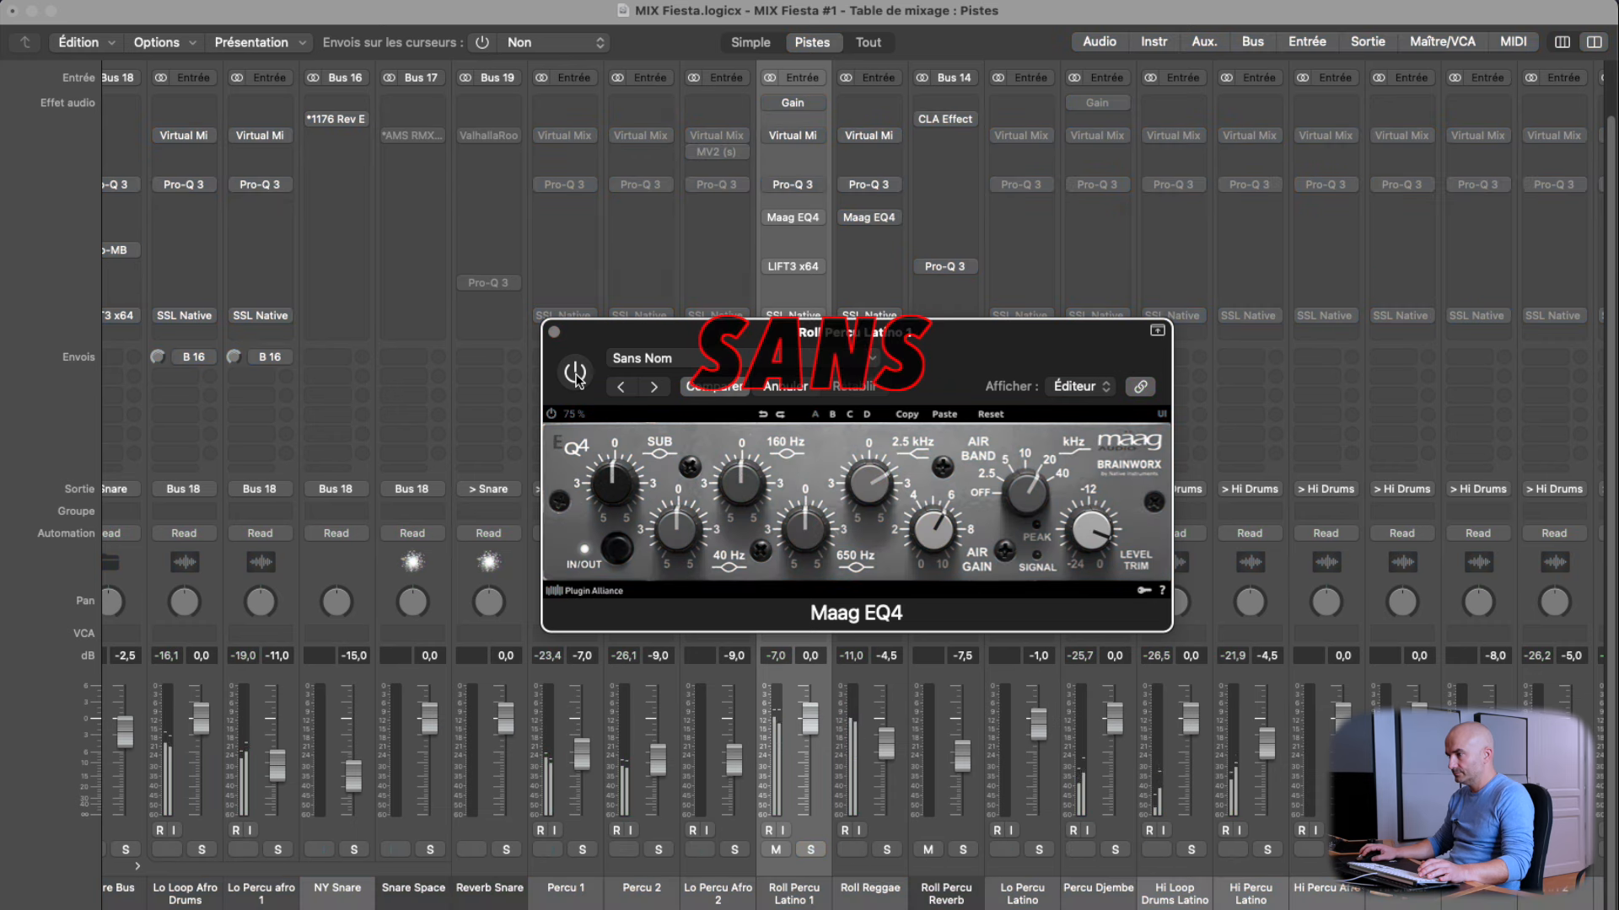
click(575, 377)
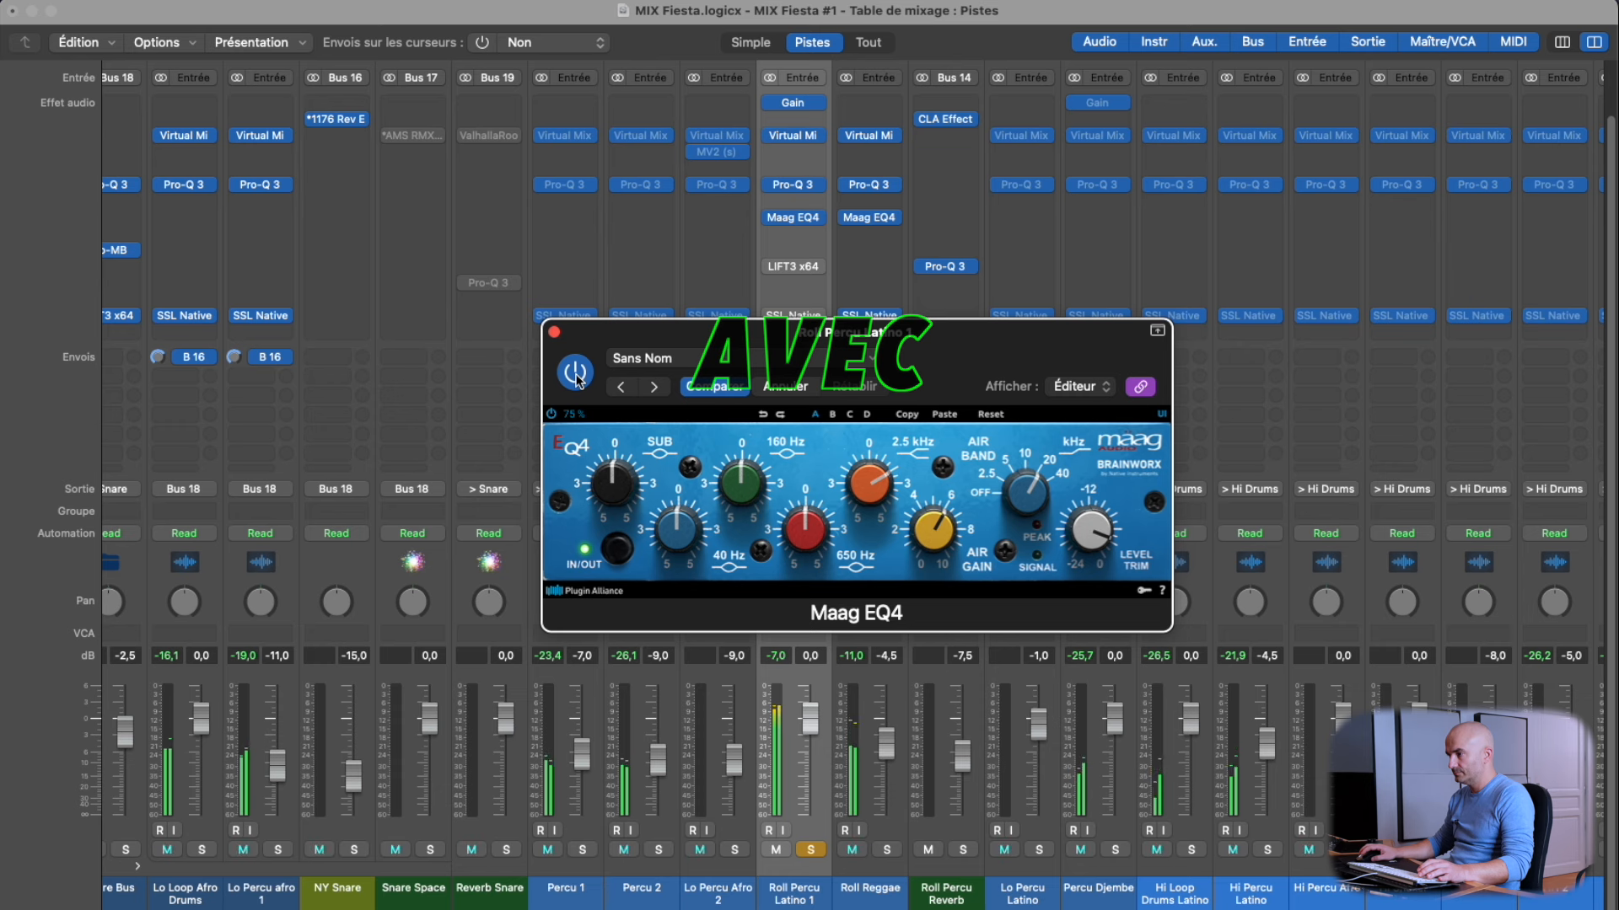
click(554, 333)
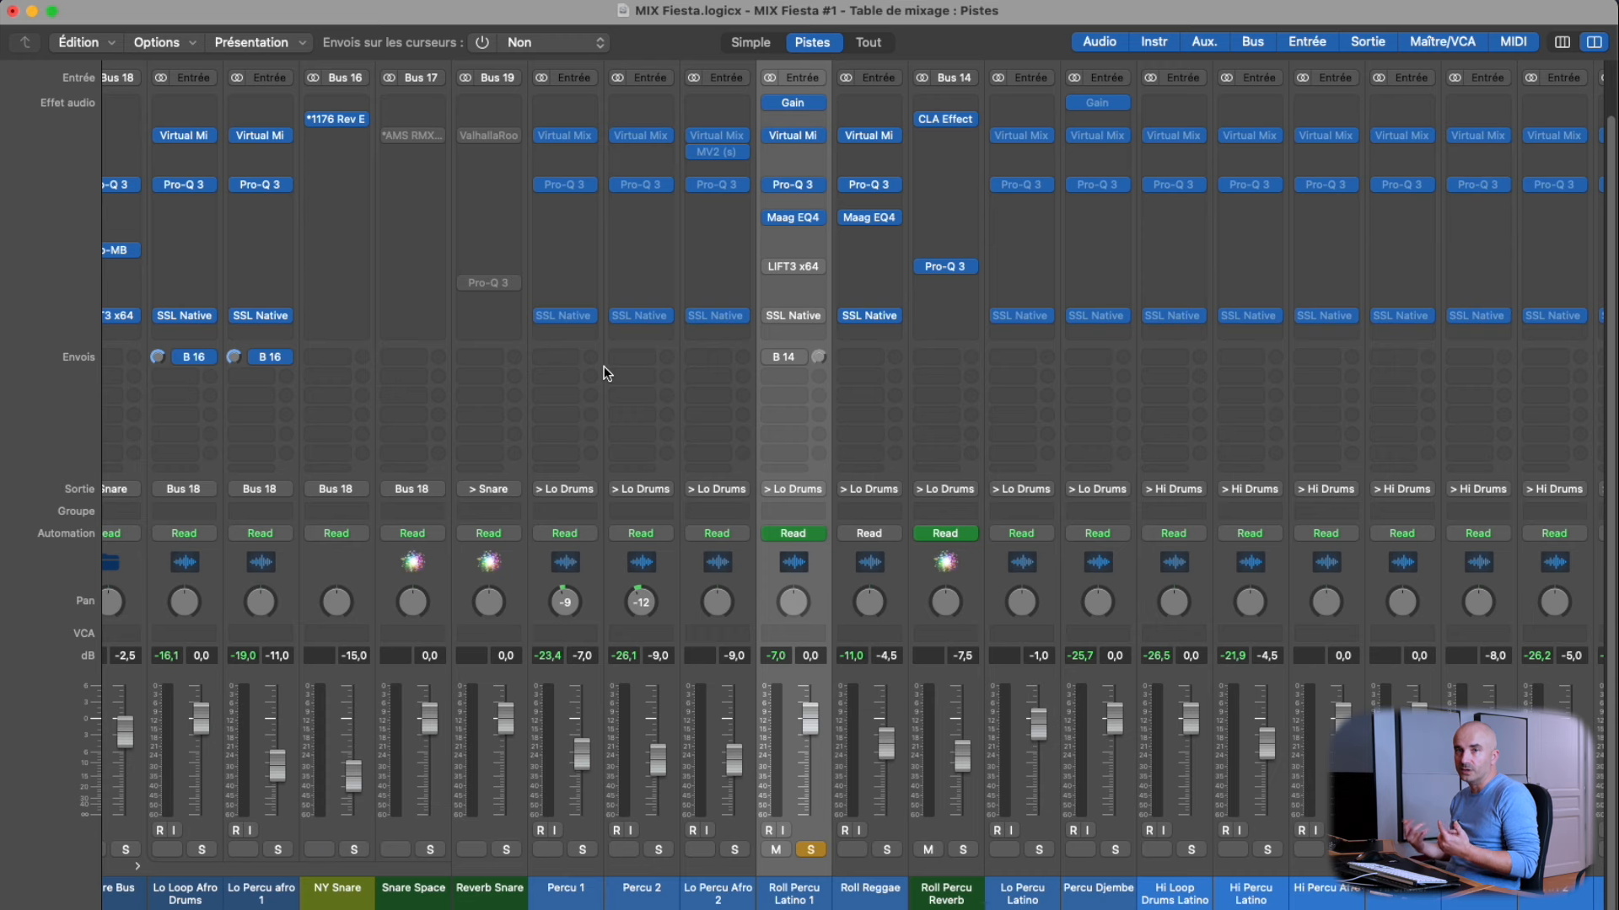
Open LIFT3 x64 on Roll Percu Latino 1 in clear view and set it to bypassed.
click(793, 267)
drag(858, 361, 801, 329)
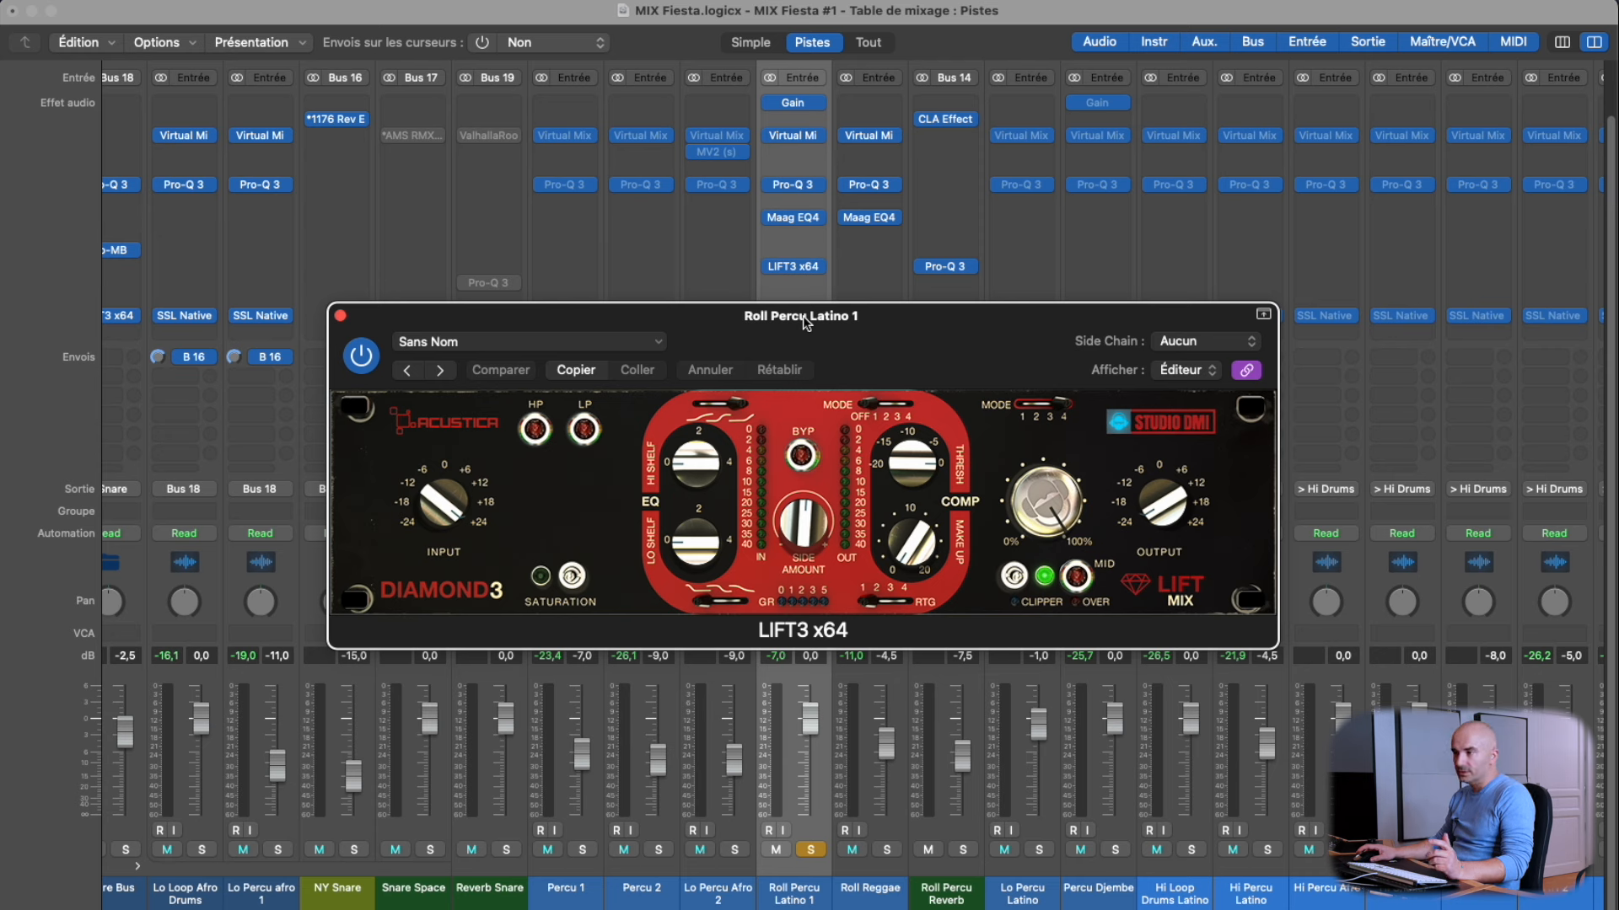
click(361, 355)
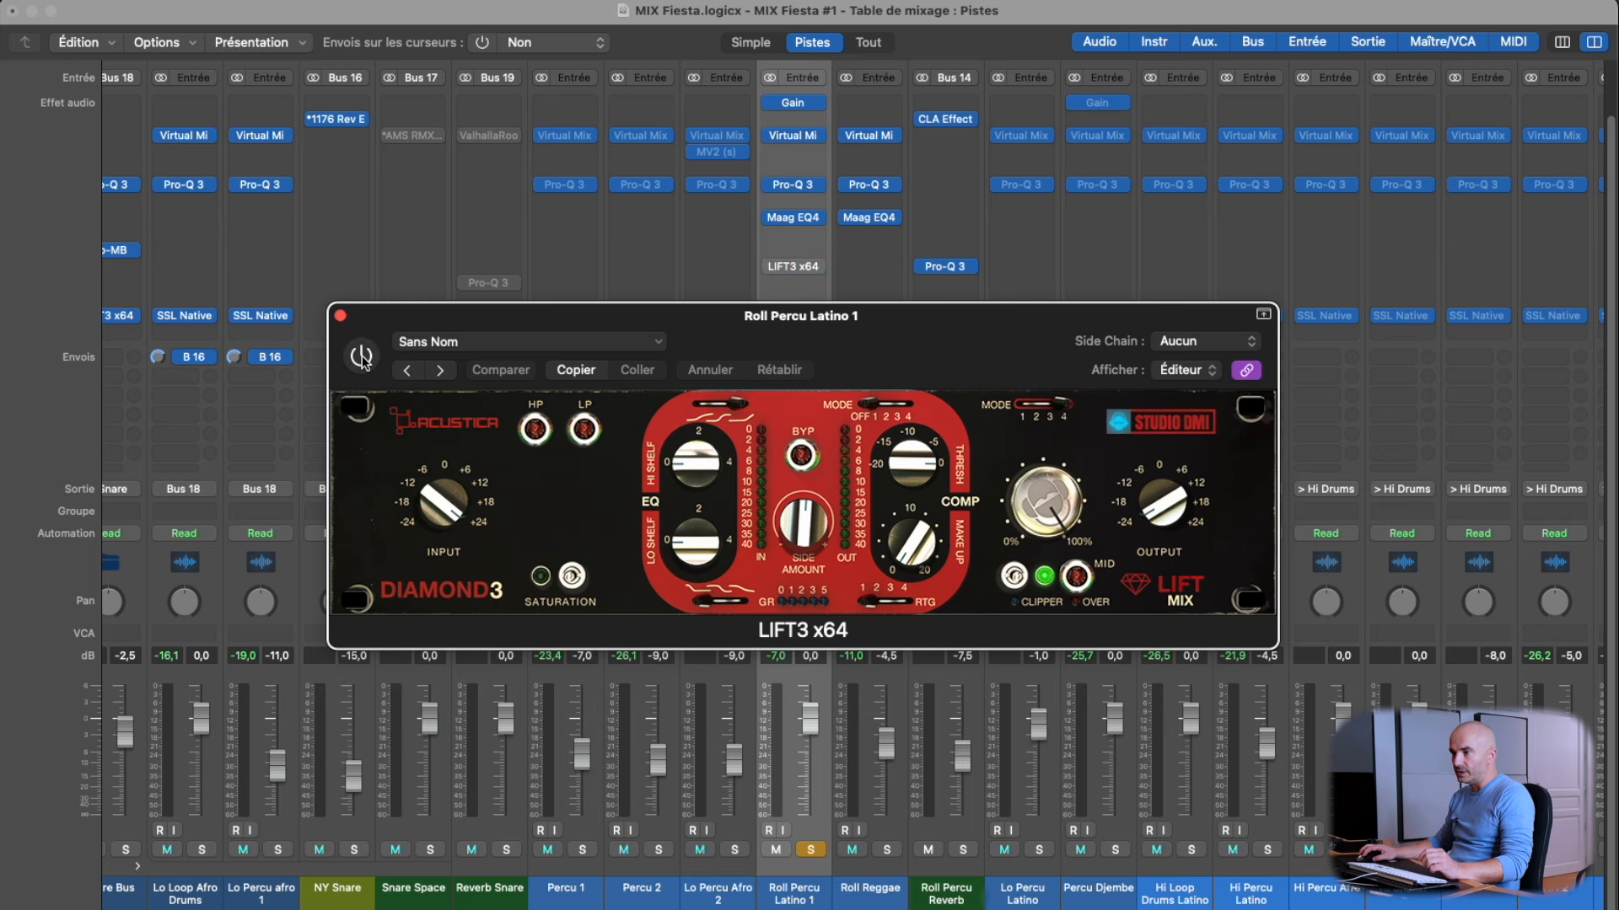
click(362, 355)
click(362, 356)
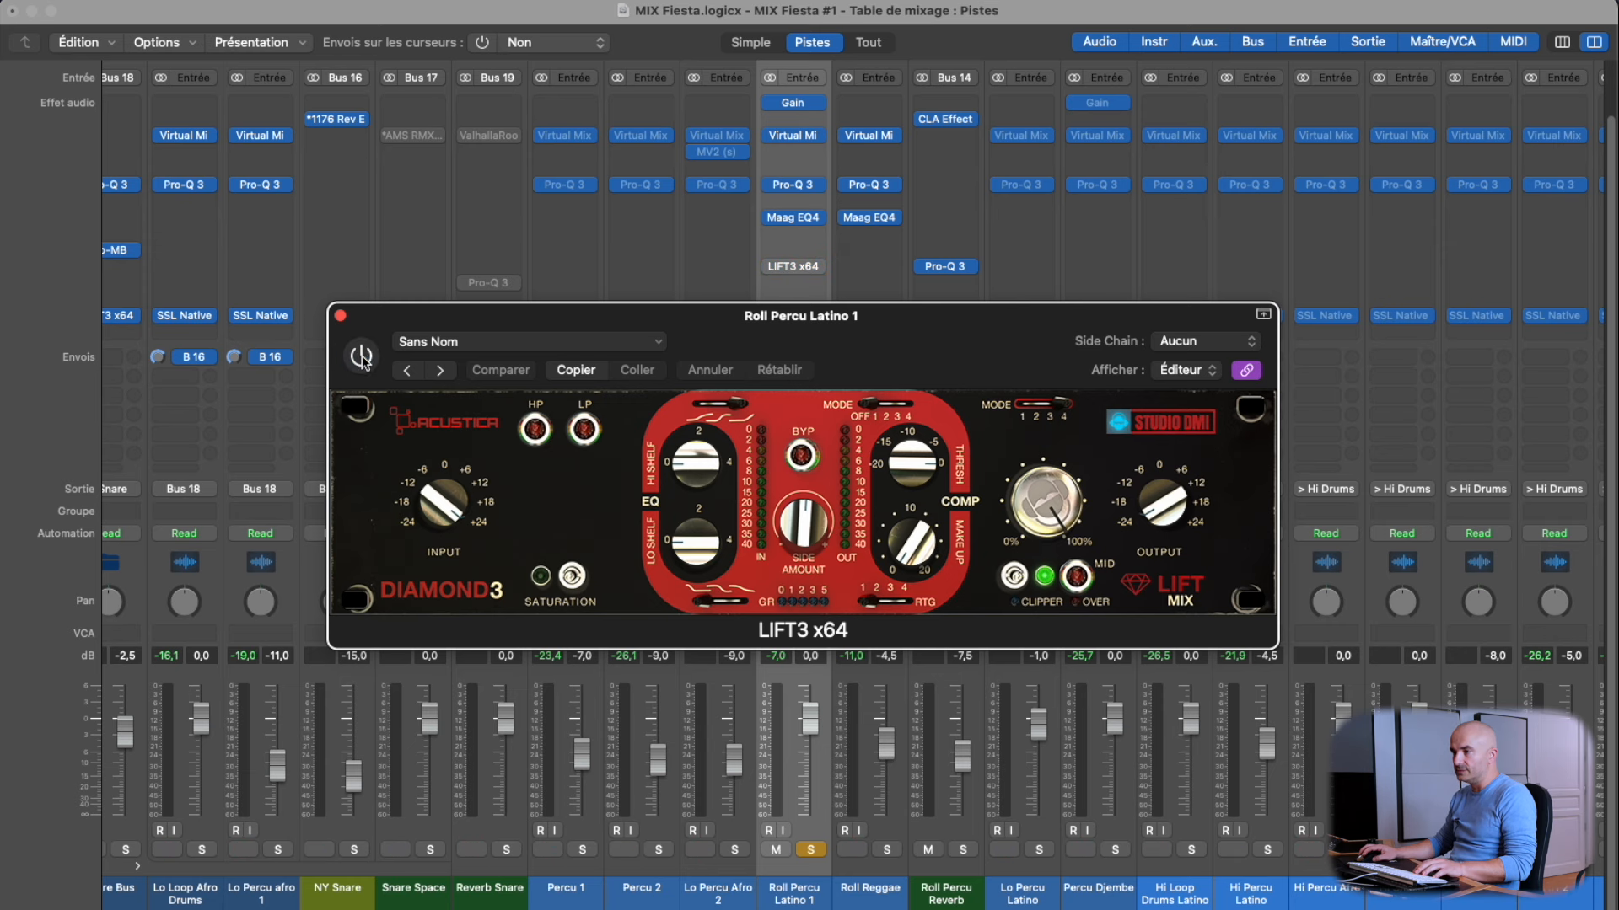
drag(375, 325, 400, 313)
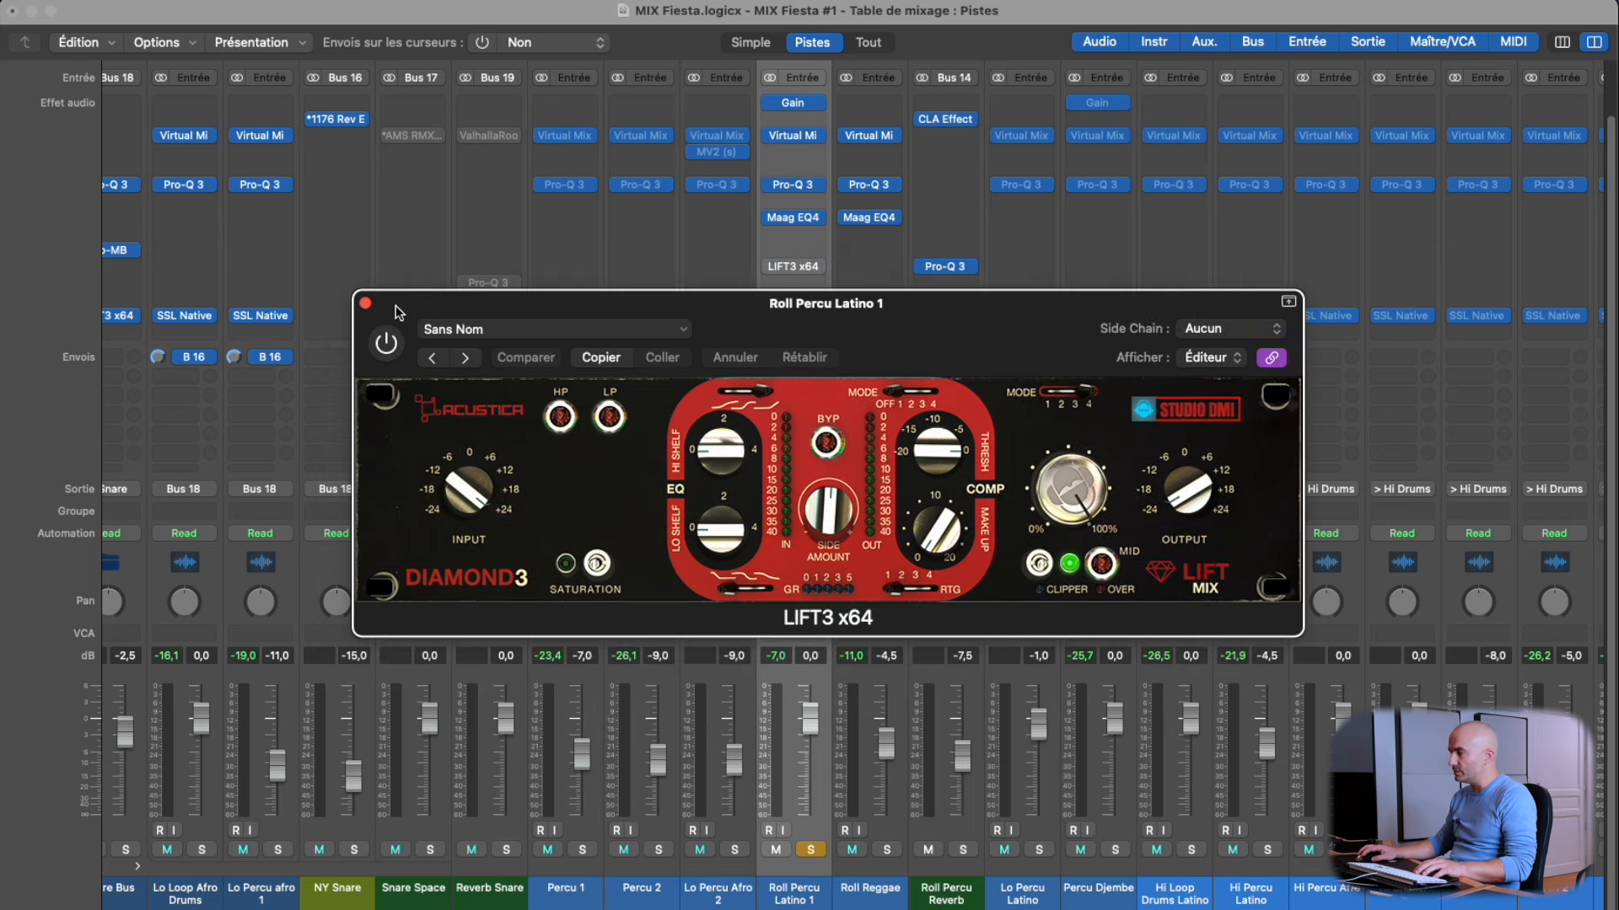
Play the song and compare Roll Percu Latino 1 with LIFT3 x64 off and on, leaving it enabled.
key(space)
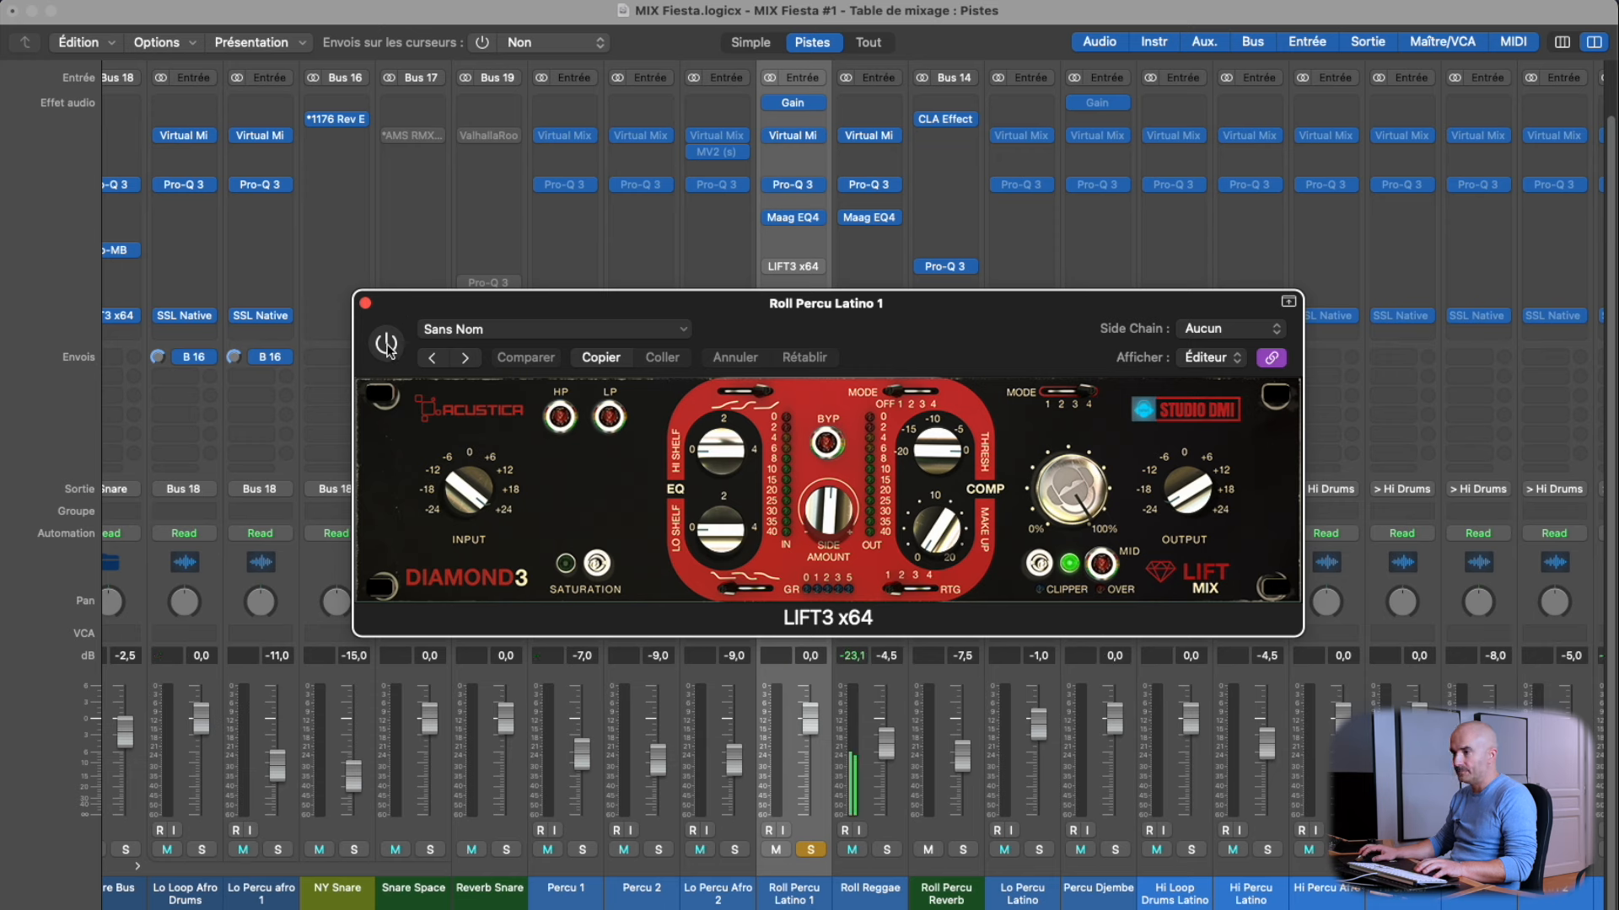
click(387, 351)
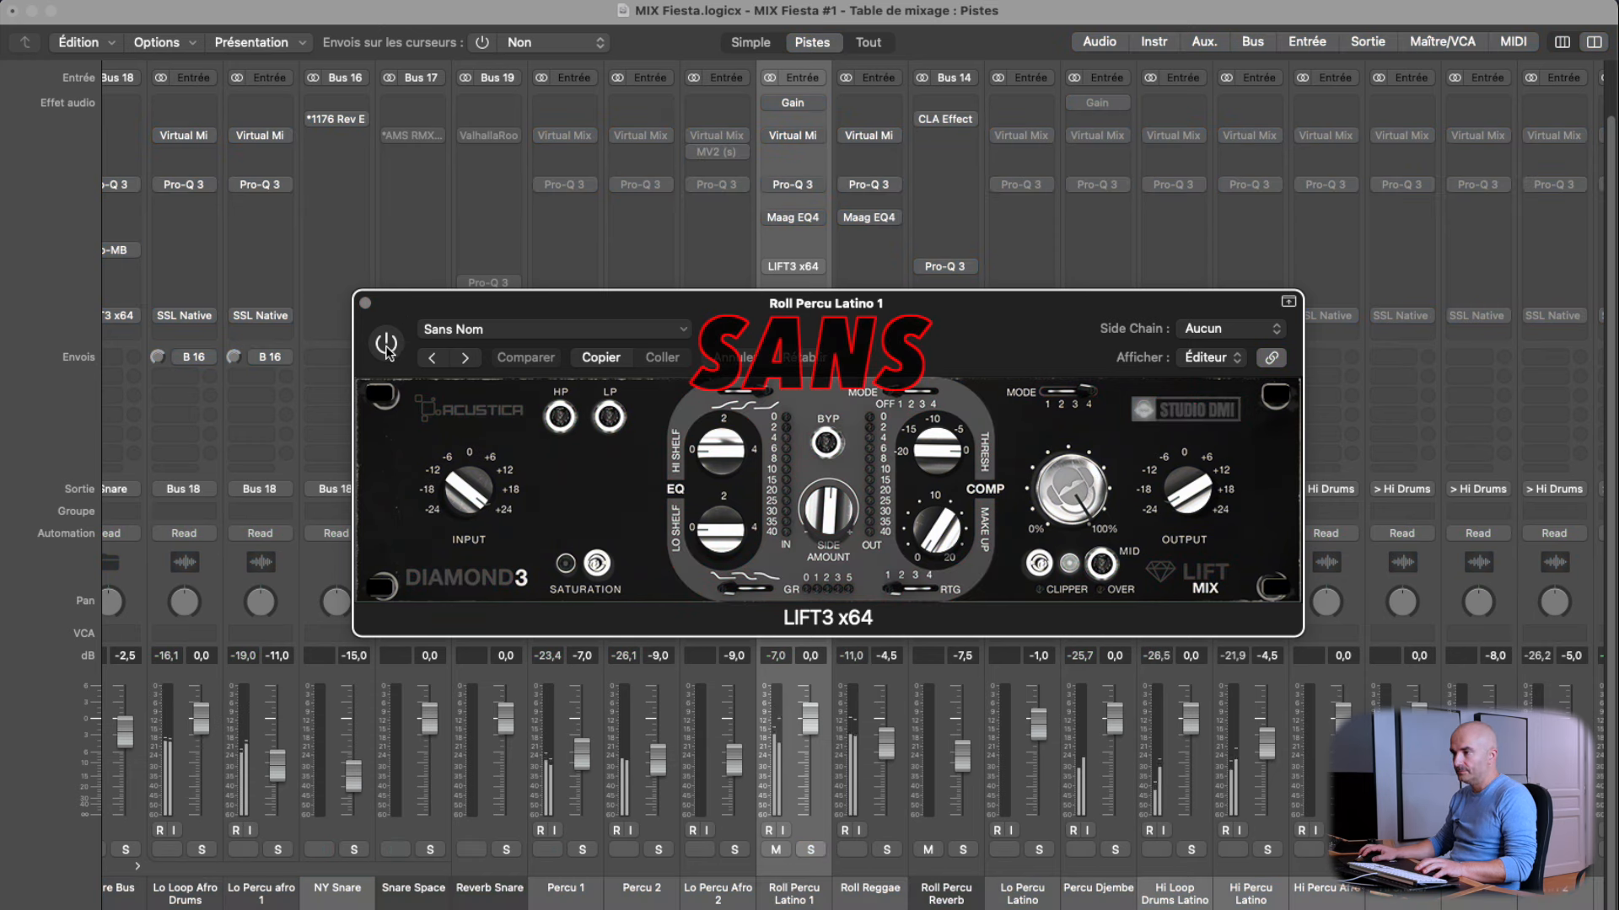
click(387, 343)
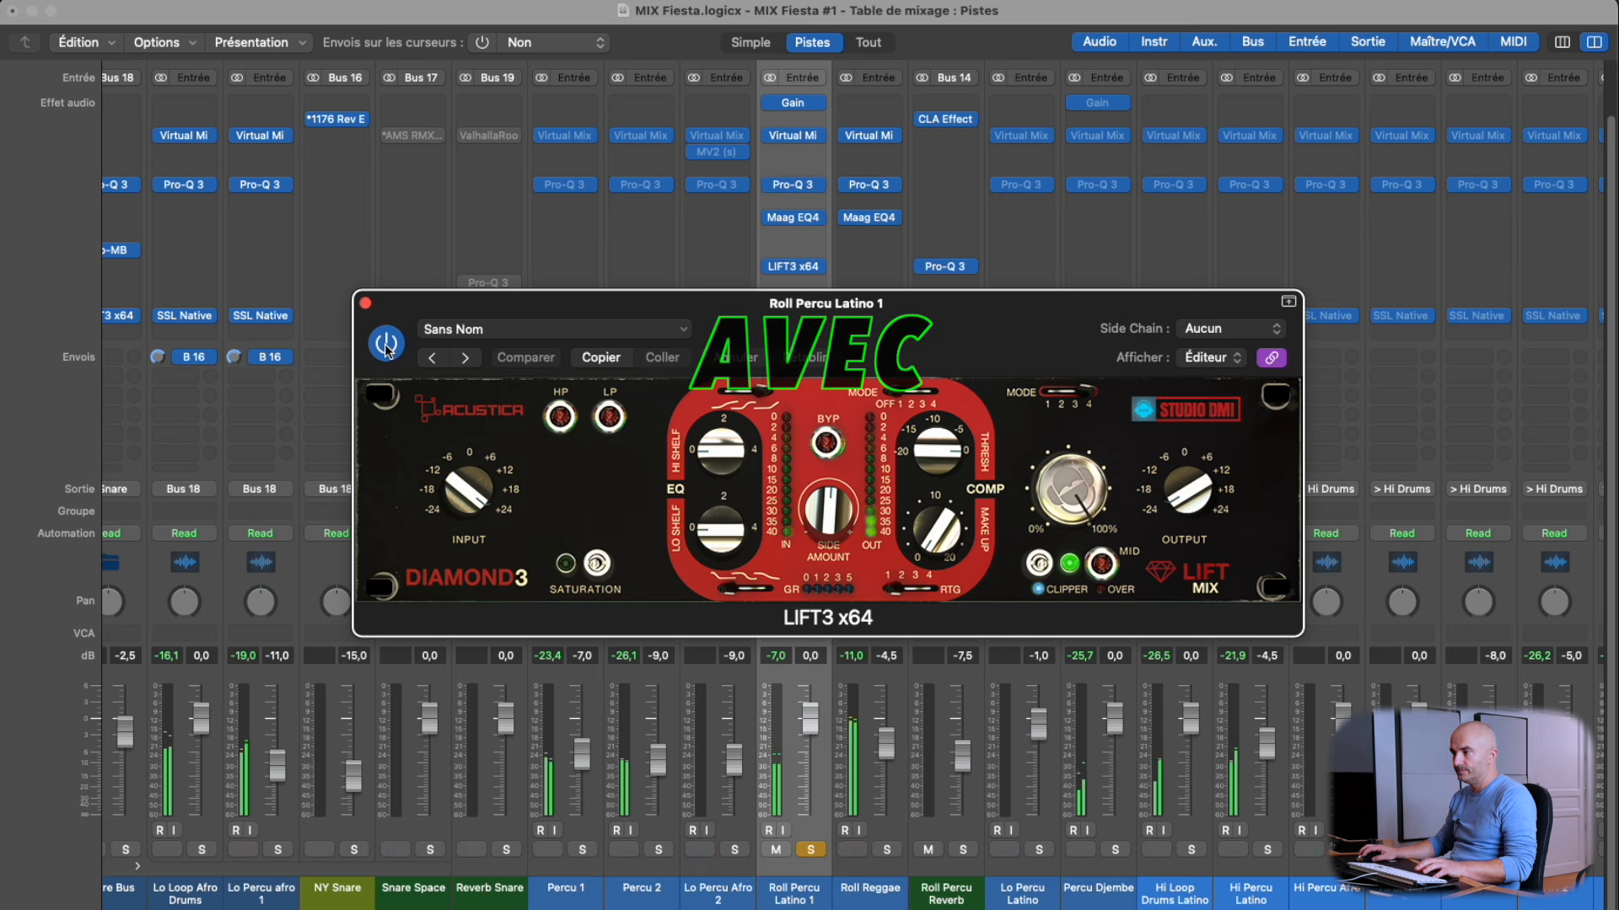
click(387, 343)
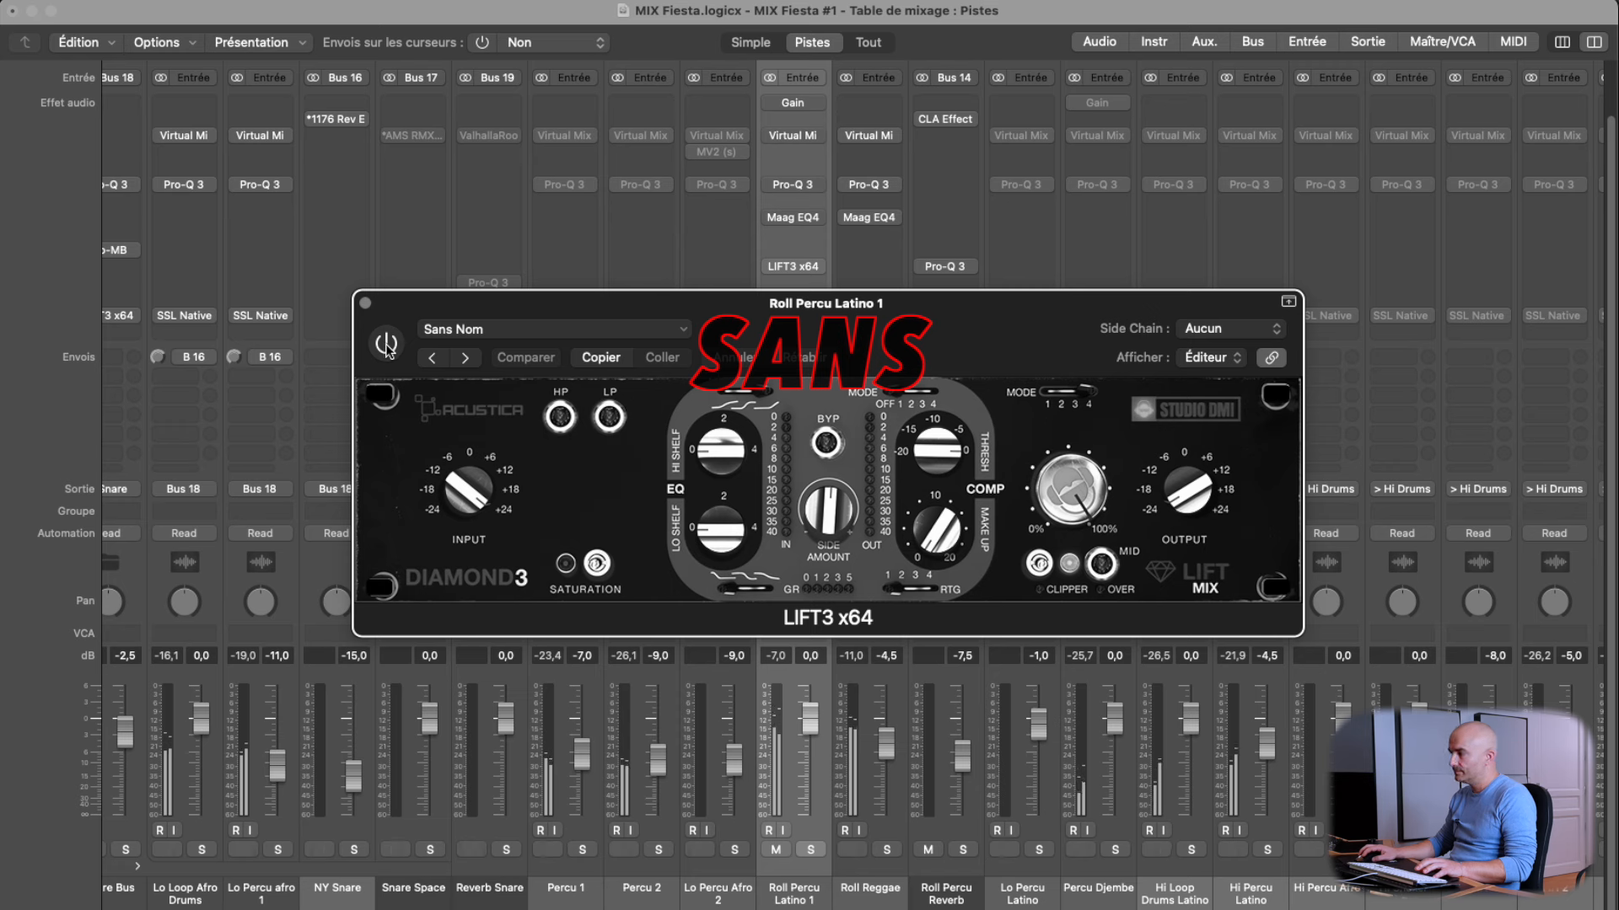
click(387, 346)
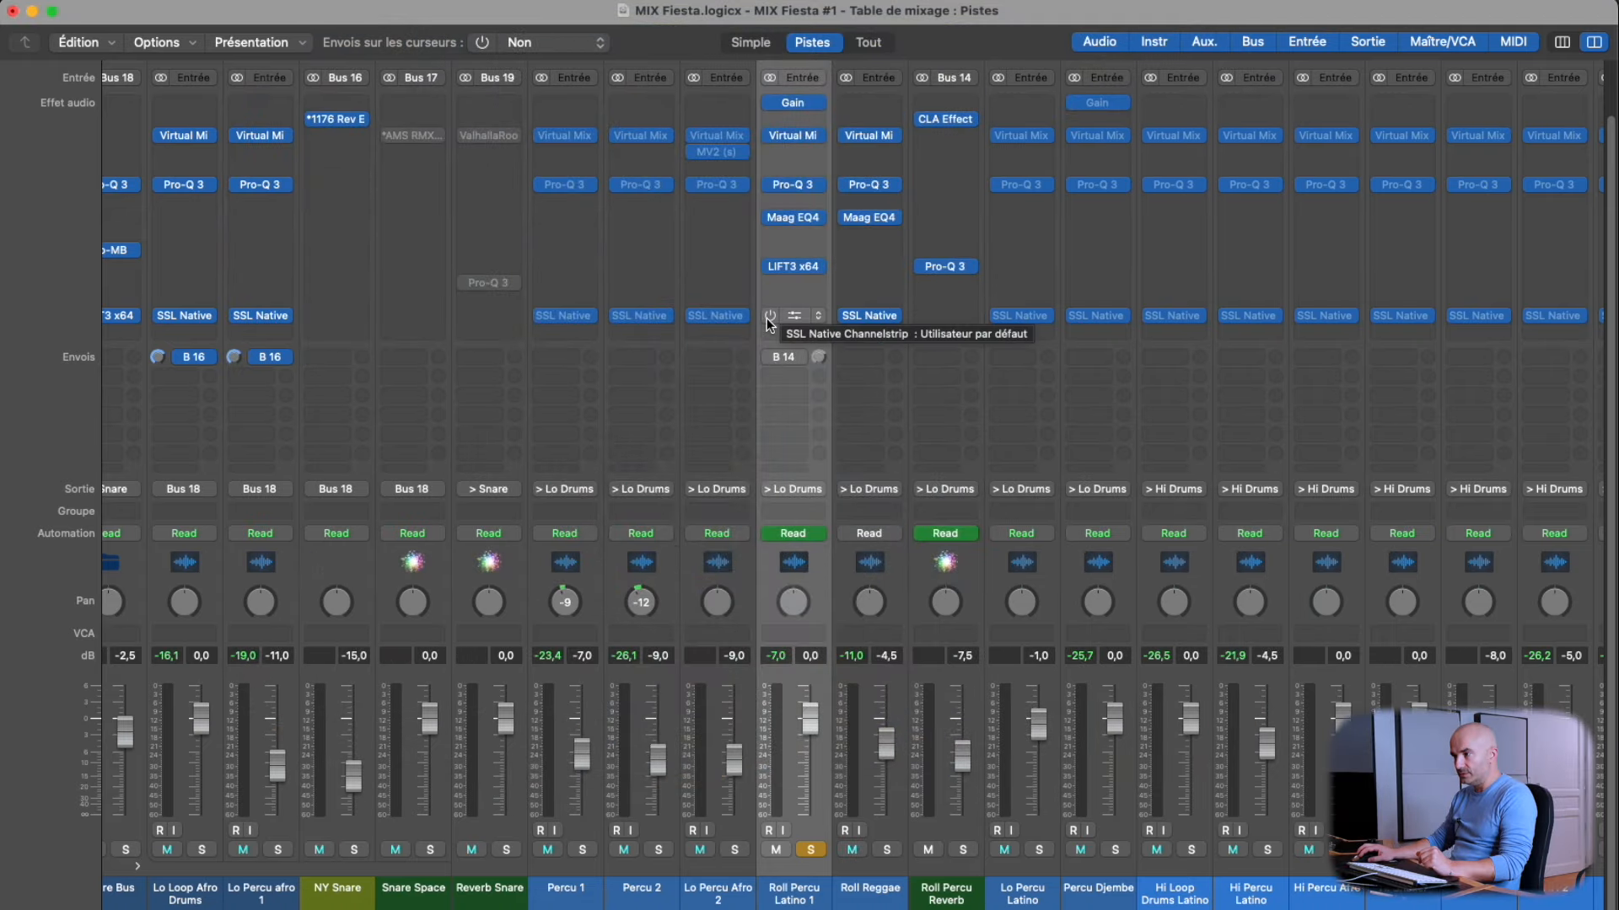
Open the SSL Native Channelstrip on Roll Percu Latino 1, examine its equalisation settings, and close its window.
click(793, 317)
drag(923, 310, 907, 279)
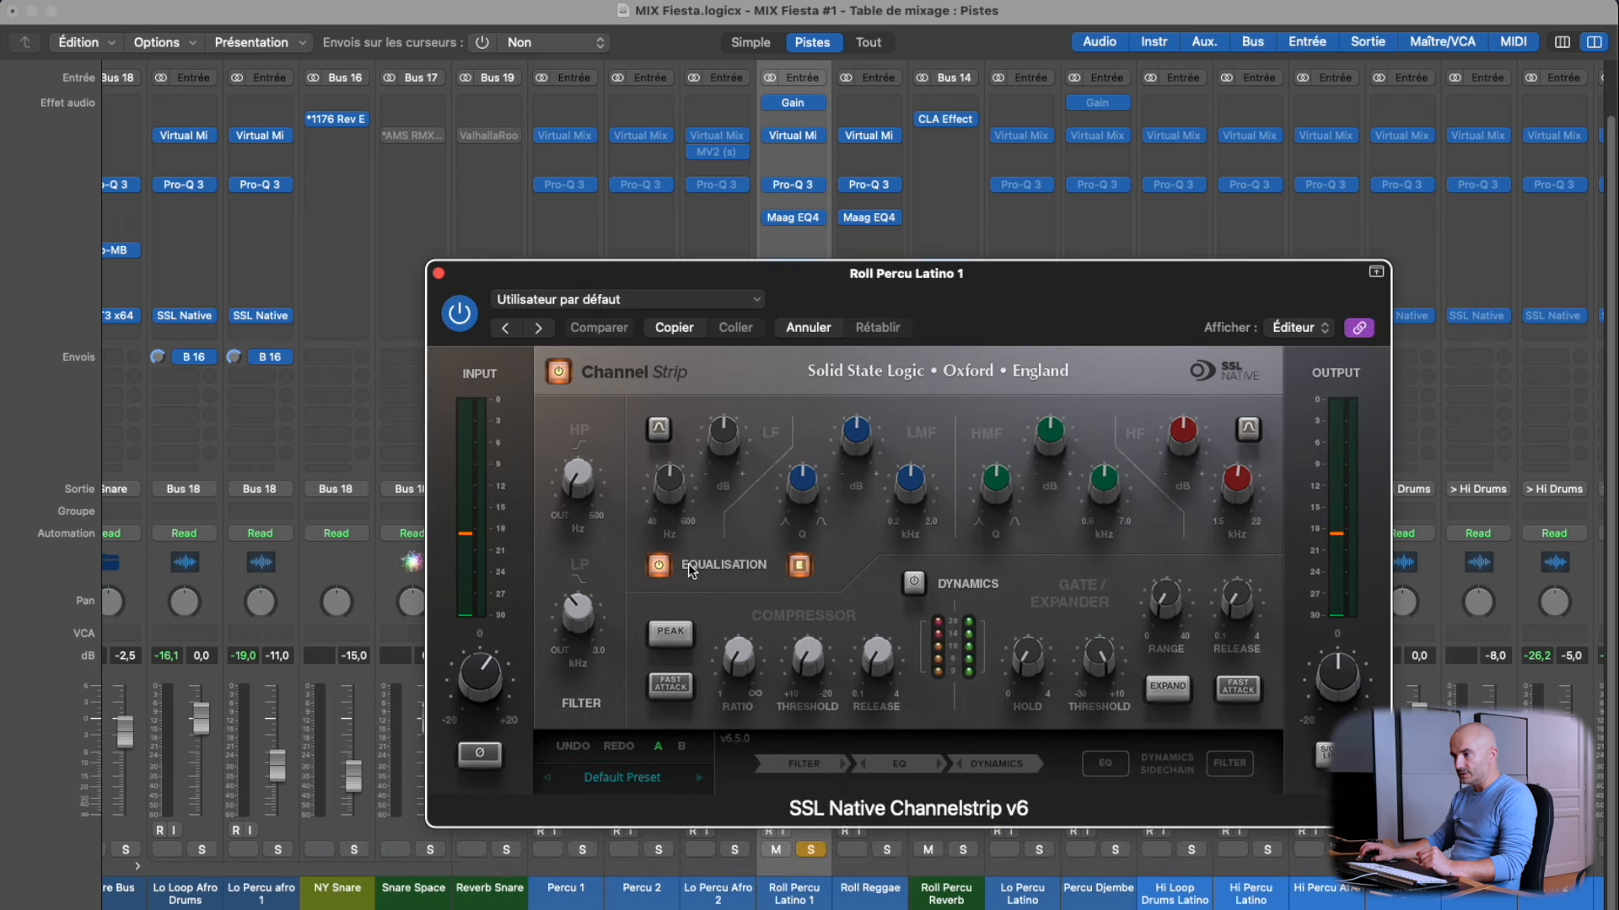
click(438, 273)
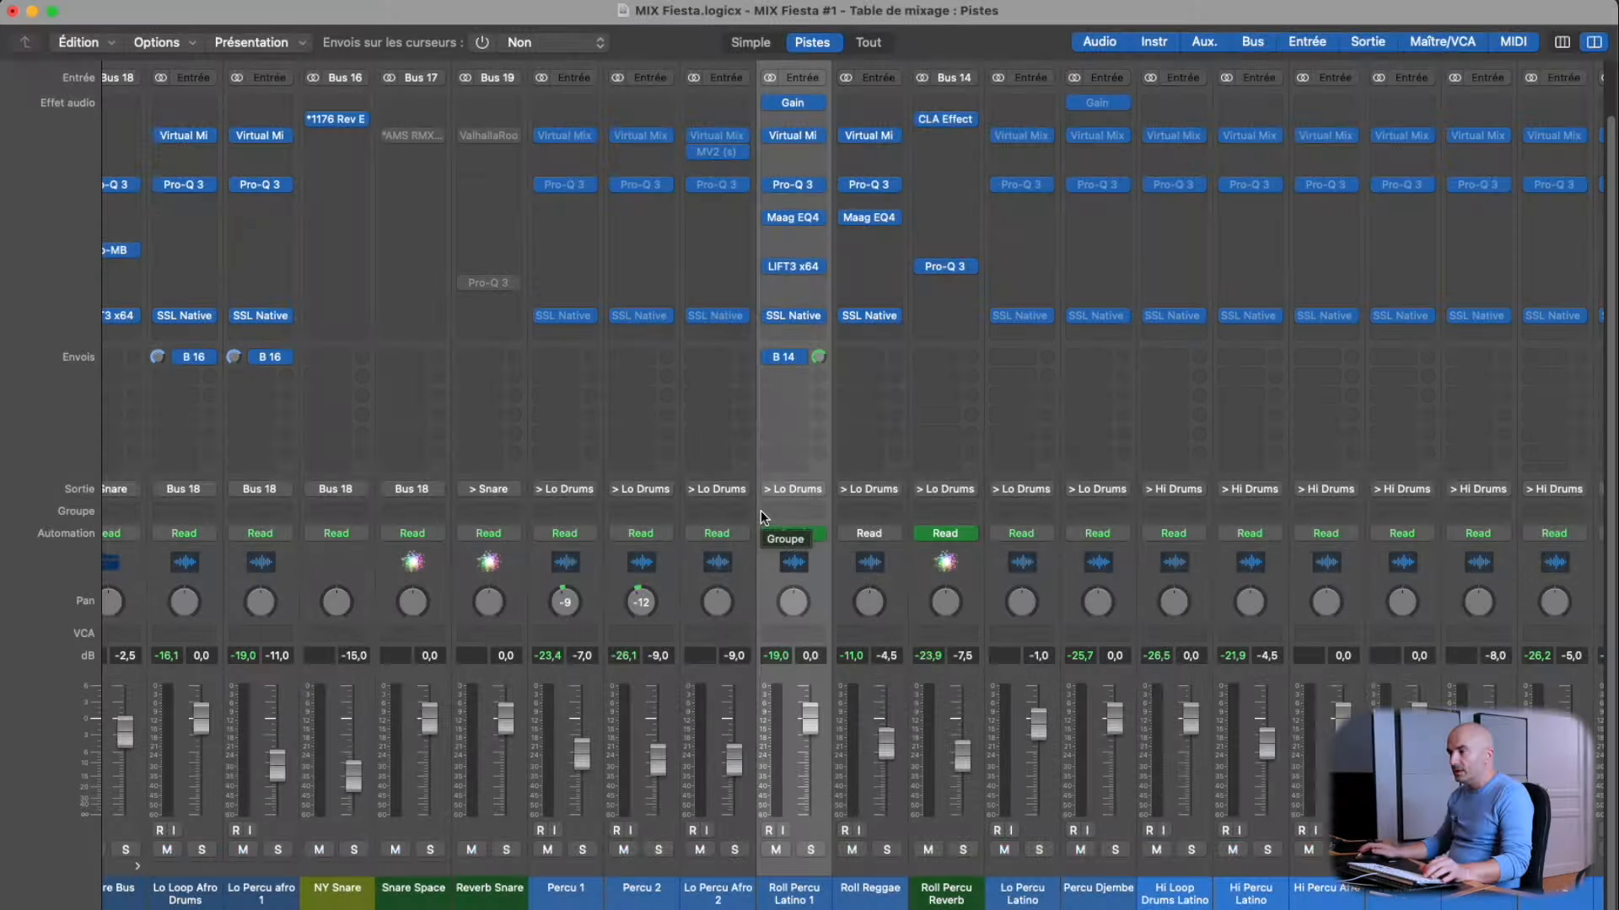
In the arrangement, extend Roll Percu Latino 1's first region, 17 Latin Kit_2.41, over the two regions that follow it.
key(super+w)
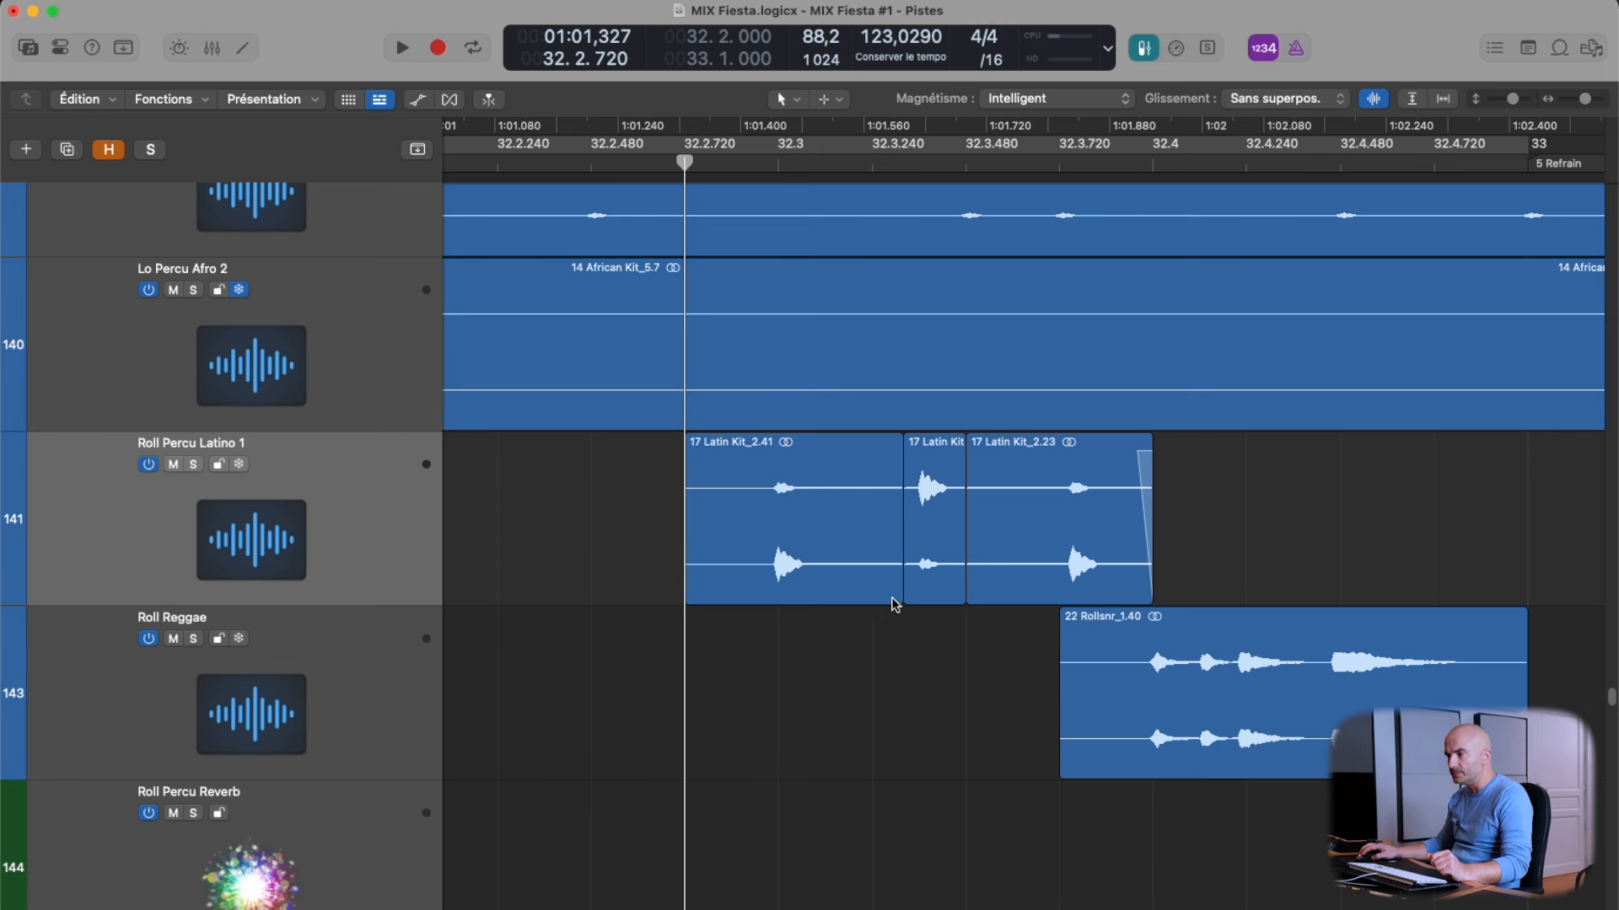
drag(898, 600, 1152, 595)
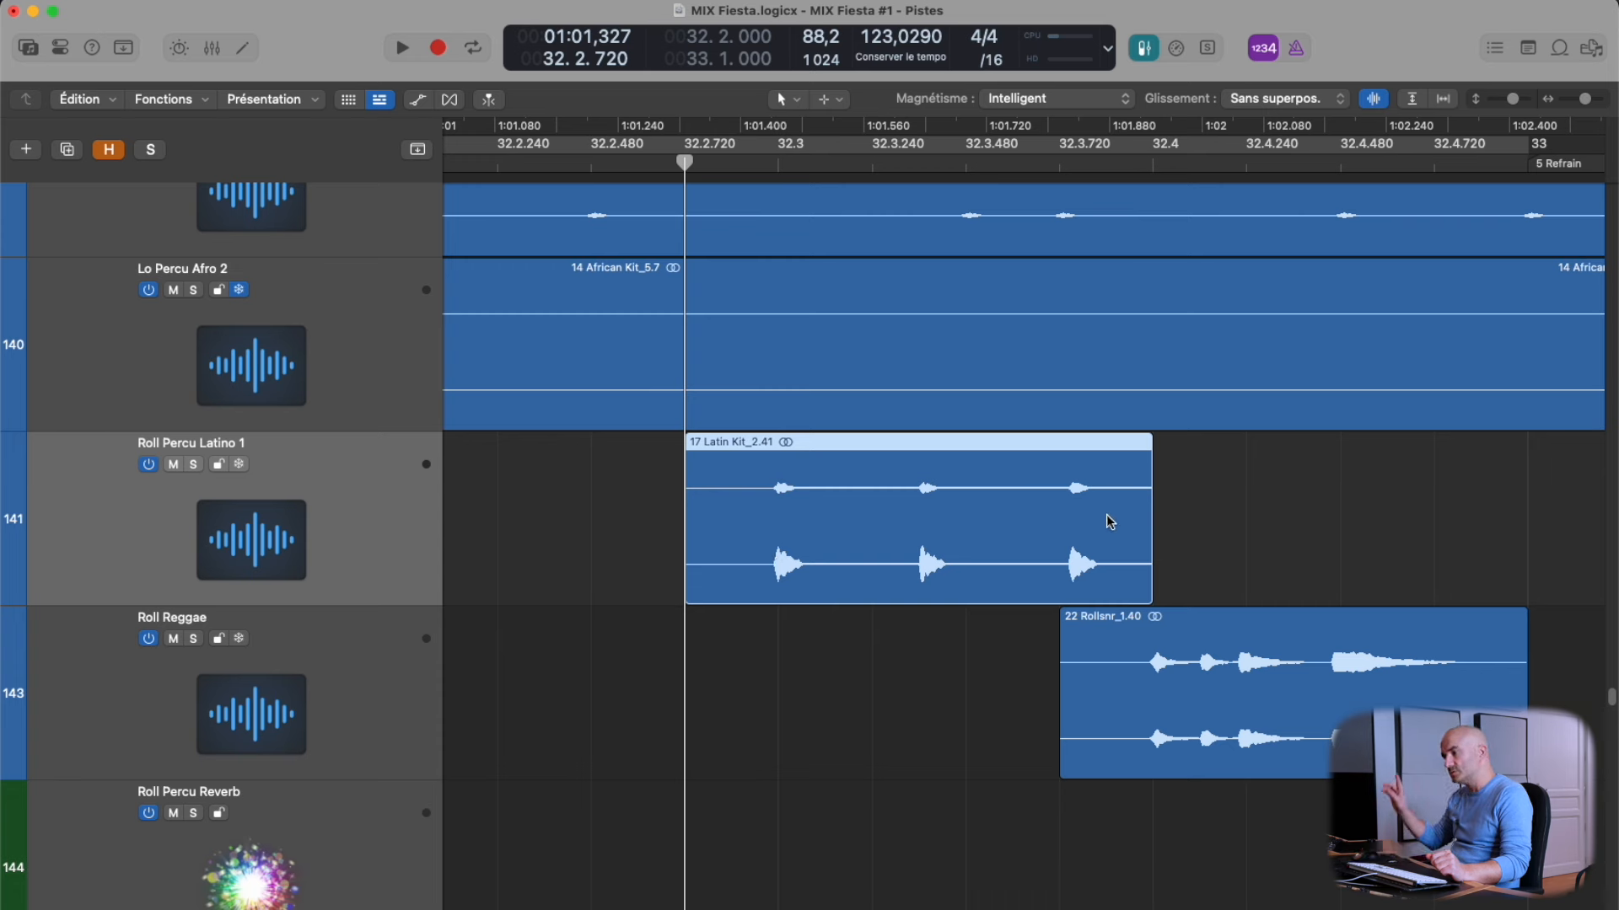
Bypass every plug-in and the Bus 14 send on Roll Percu Latino 1 in the mixer, and return to the arrangement.
key(super+2)
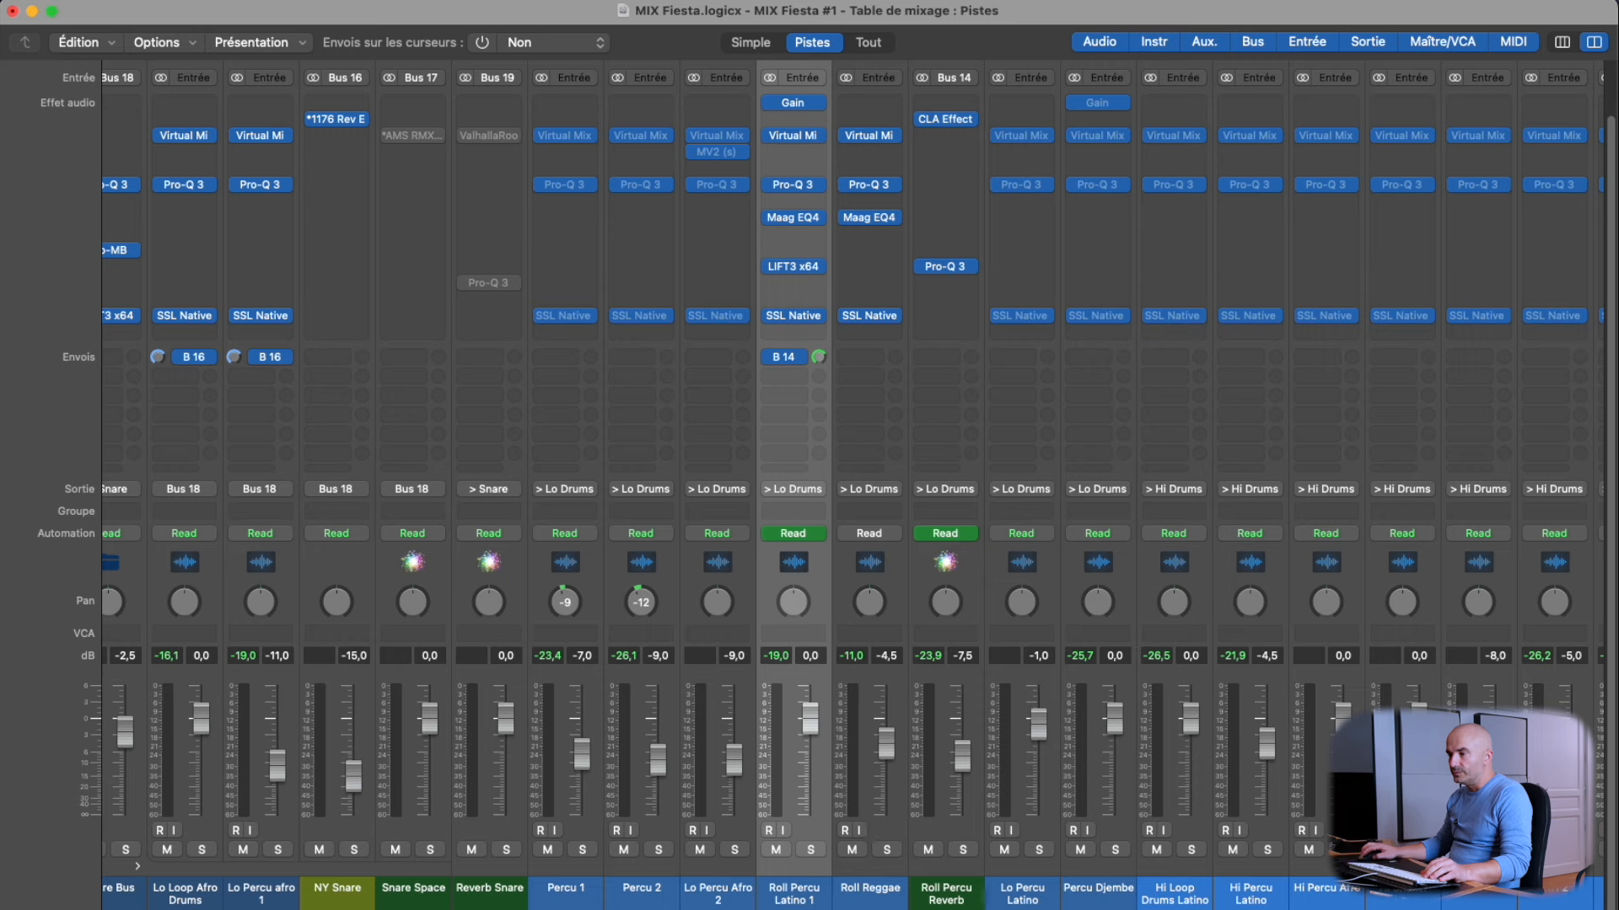
key(alt+b)
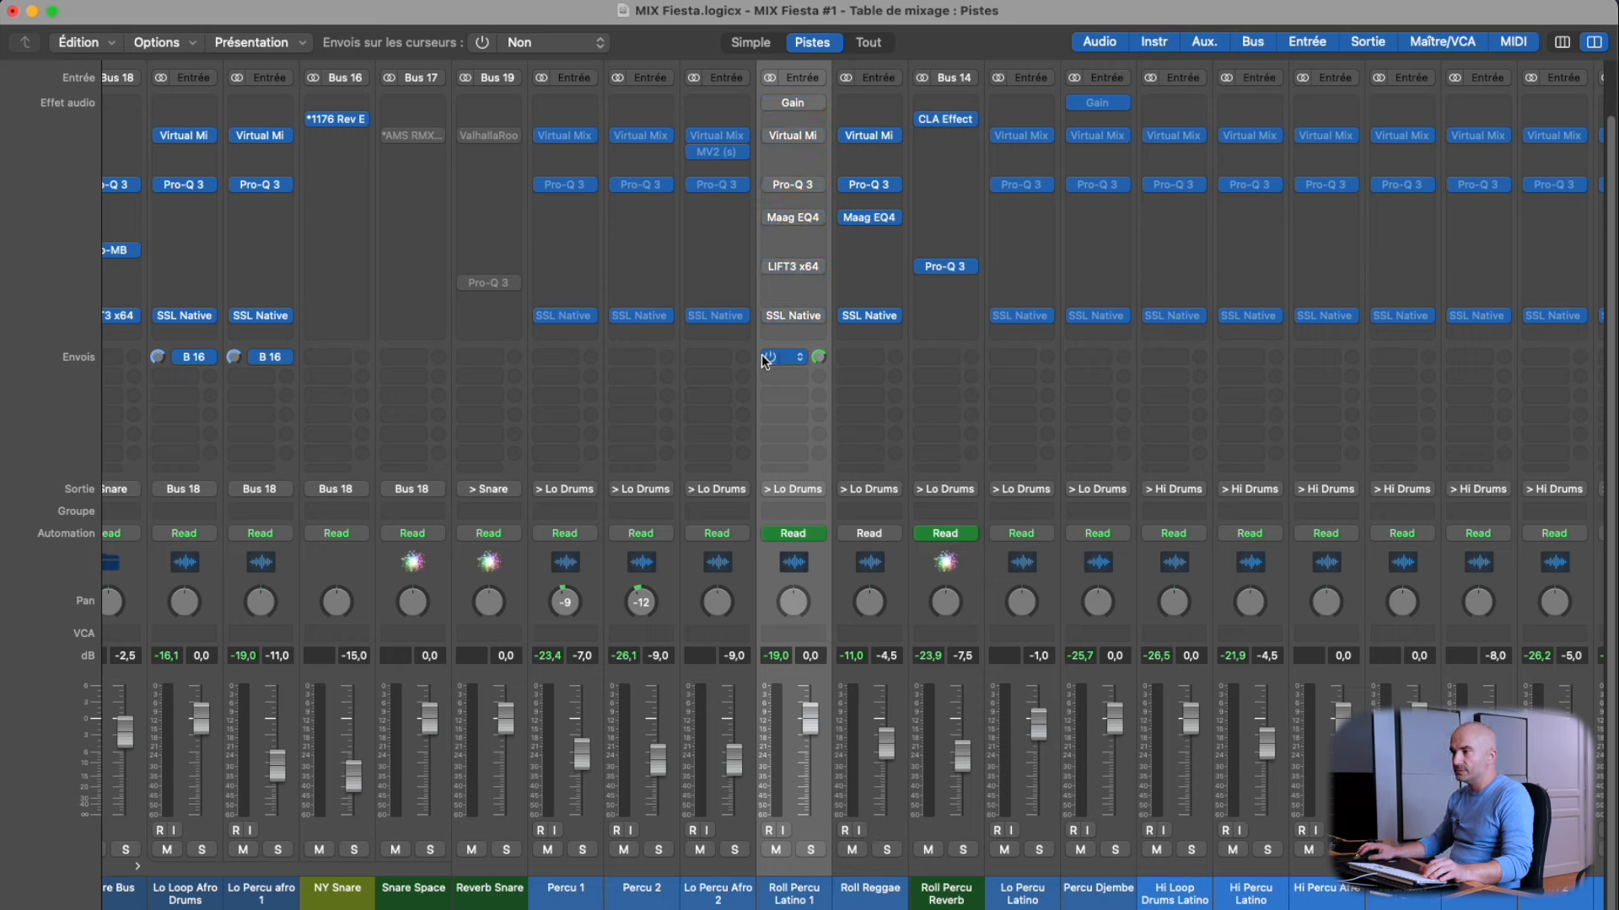
key(super+2)
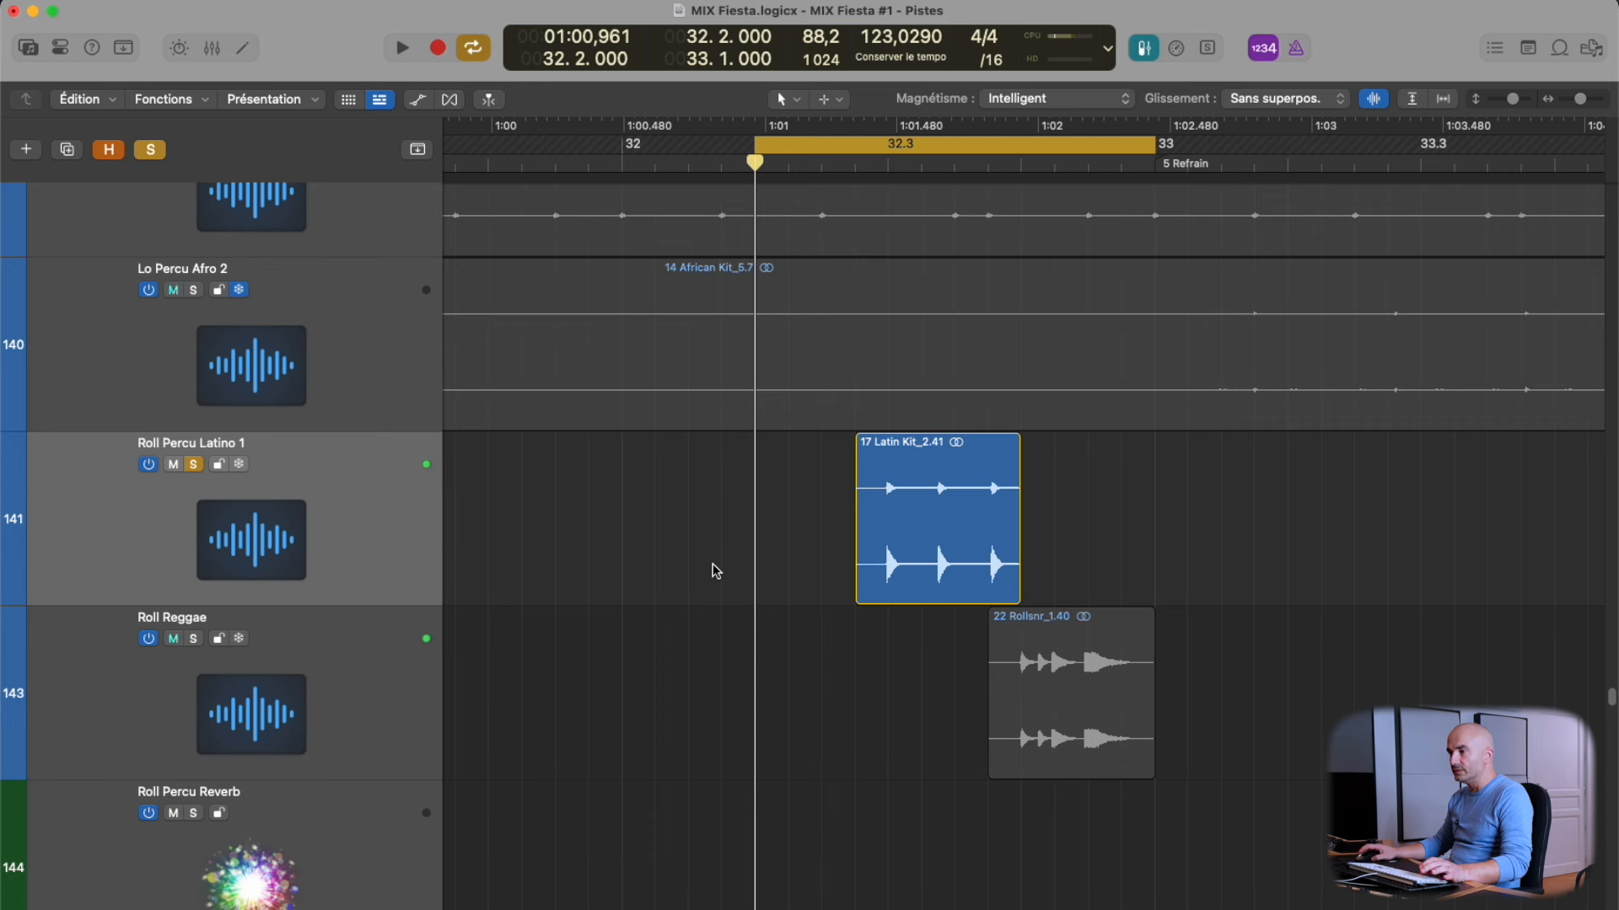
Play the soloed Roll Percu Latino 1 over the cycle from 32.2 to 33, and check its bypassed effect chain in the mixer.
key(space)
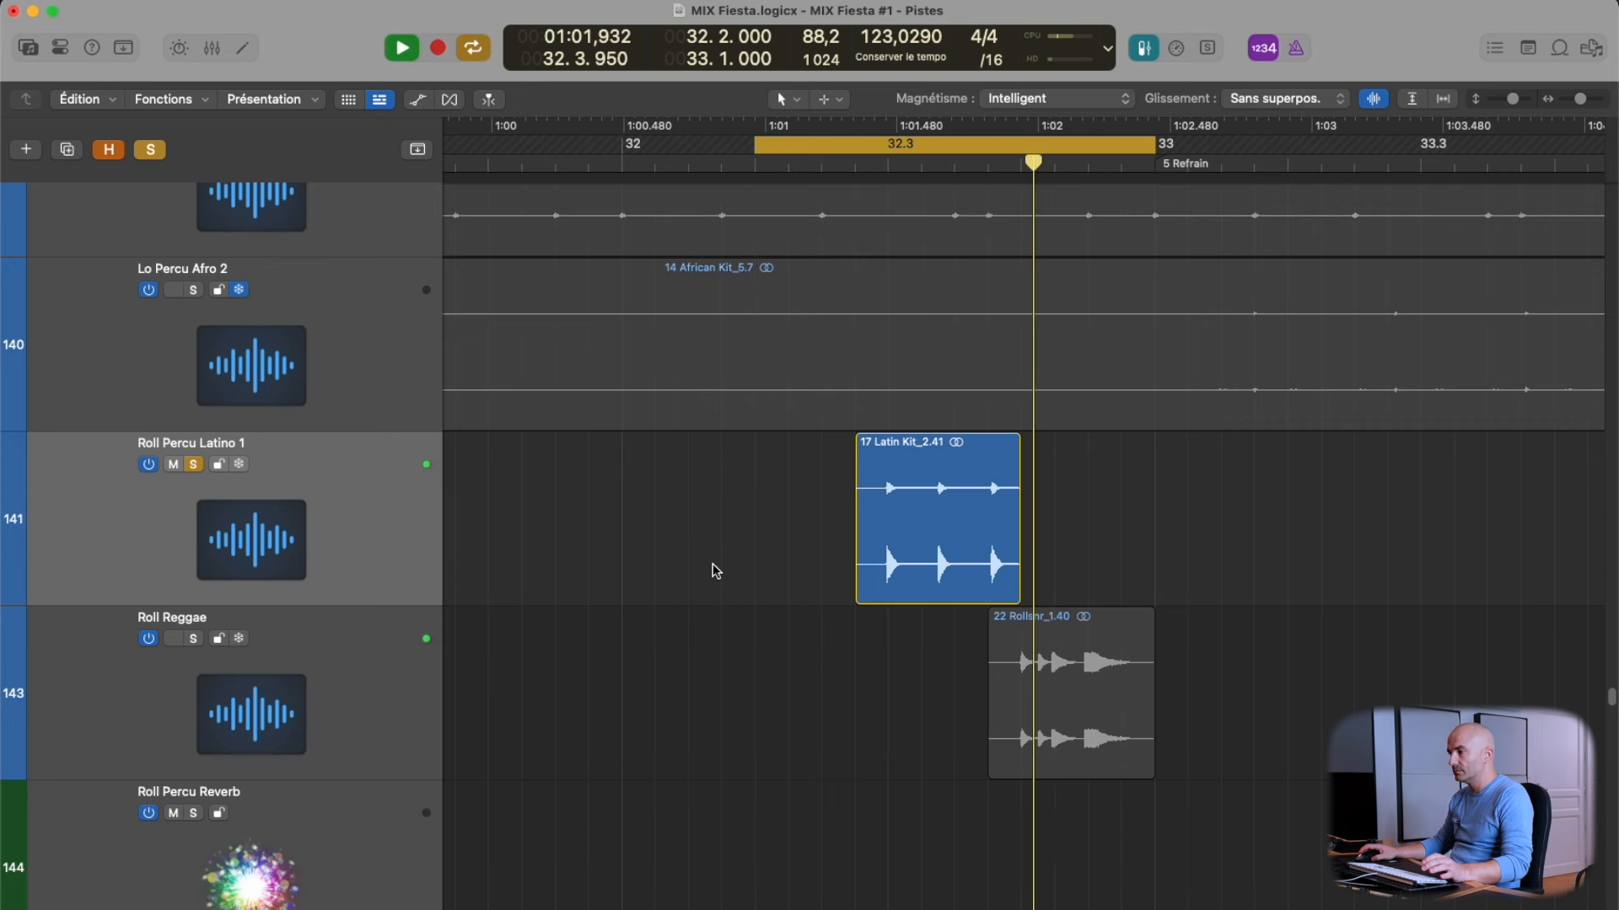
key(space)
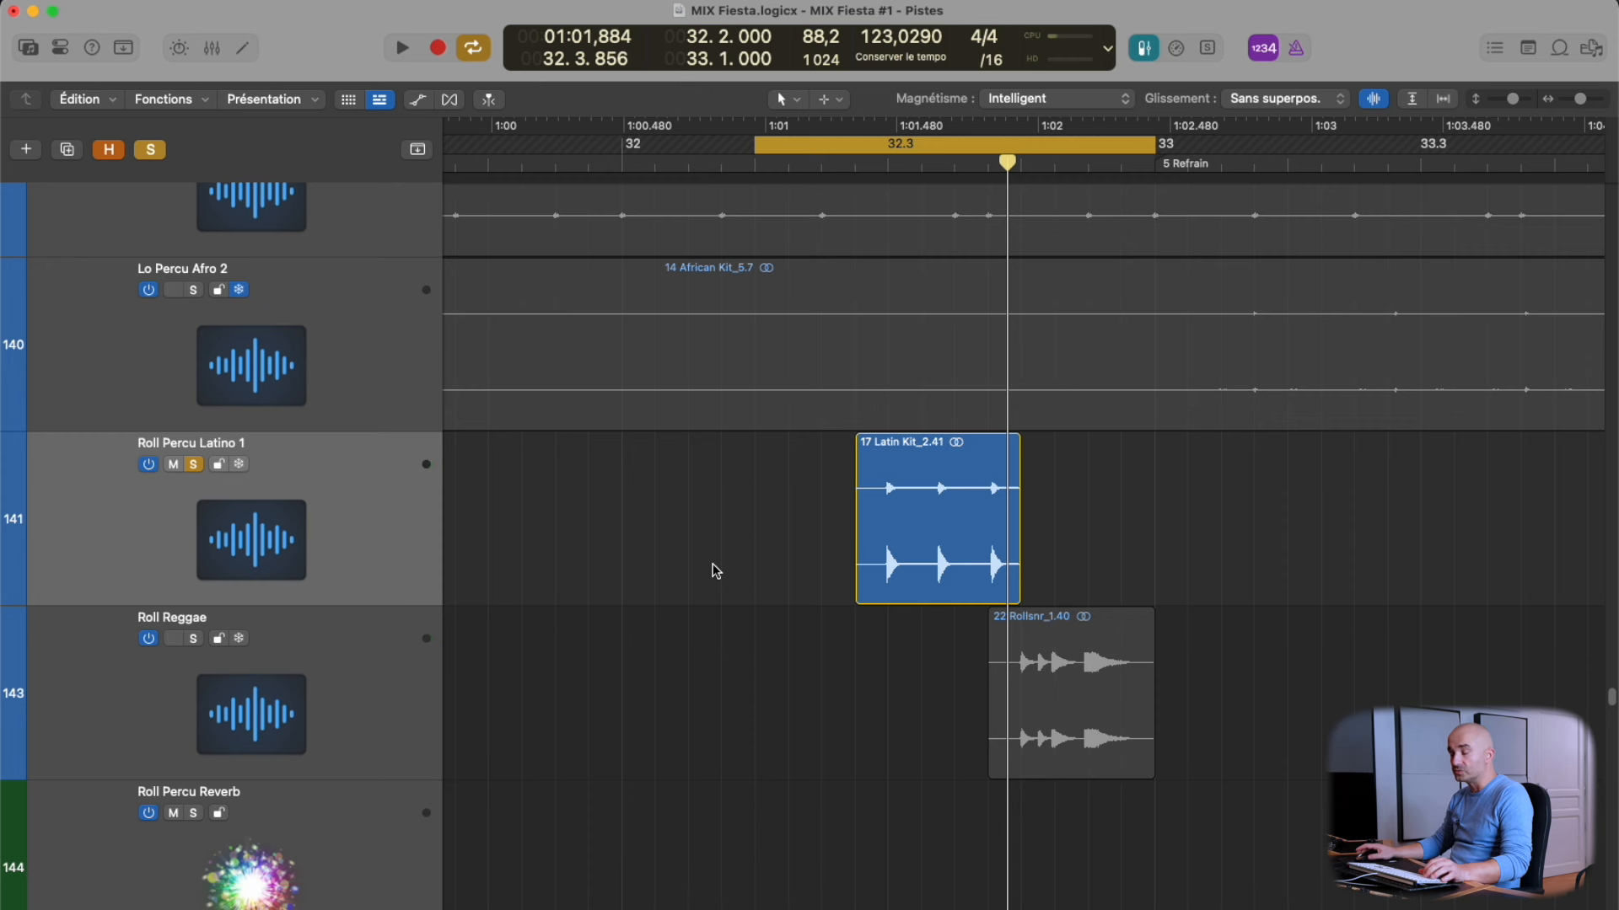
key(x)
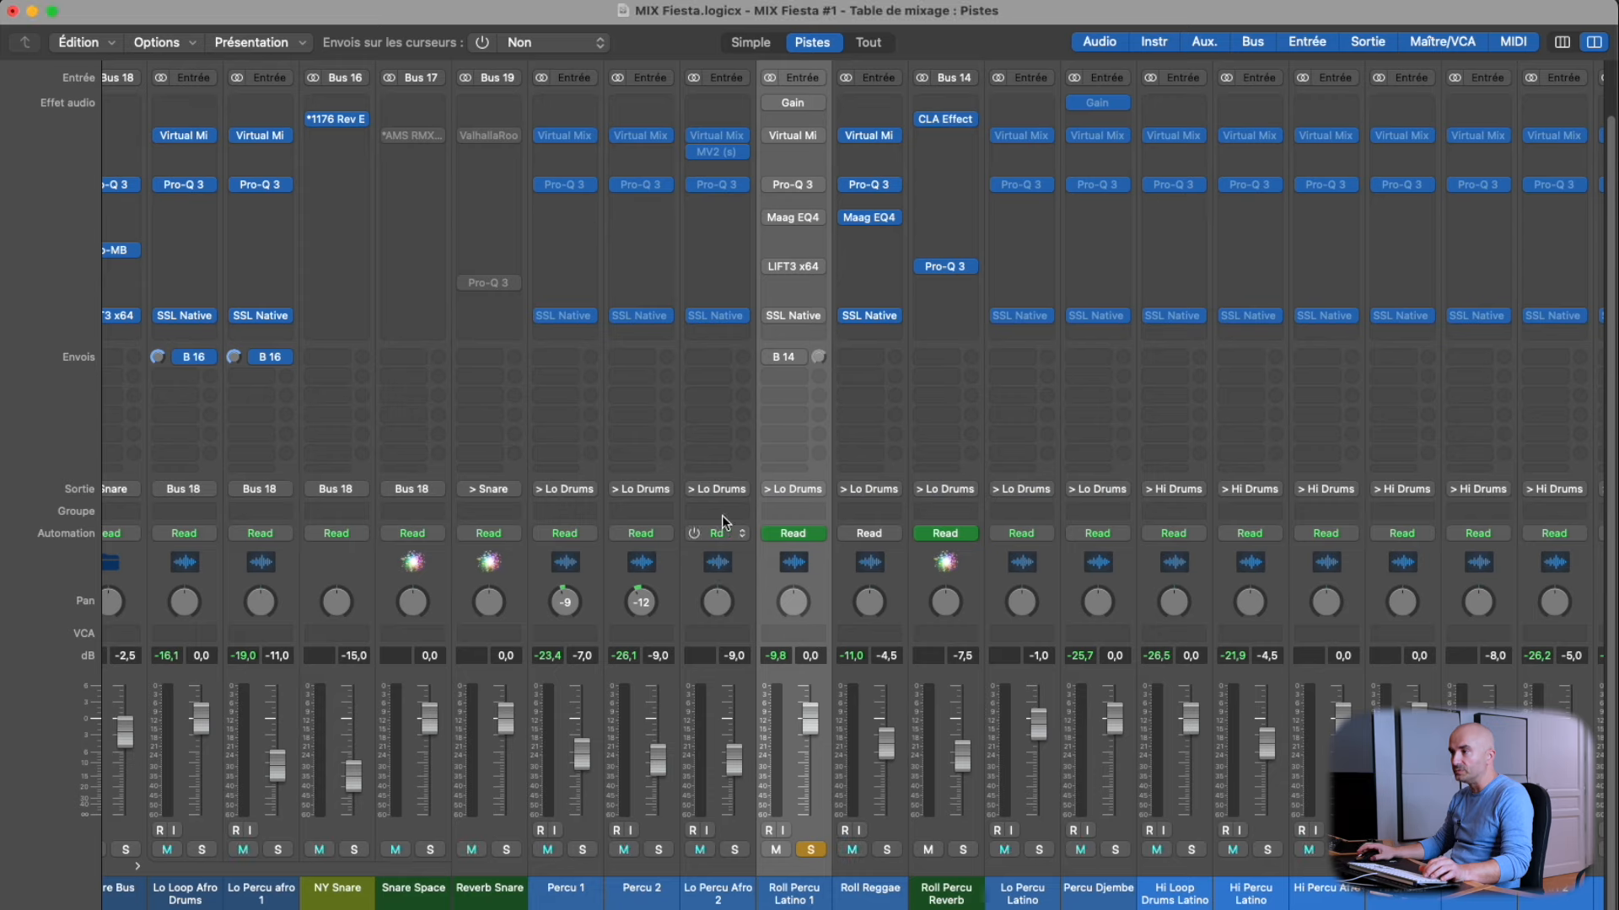
key(x)
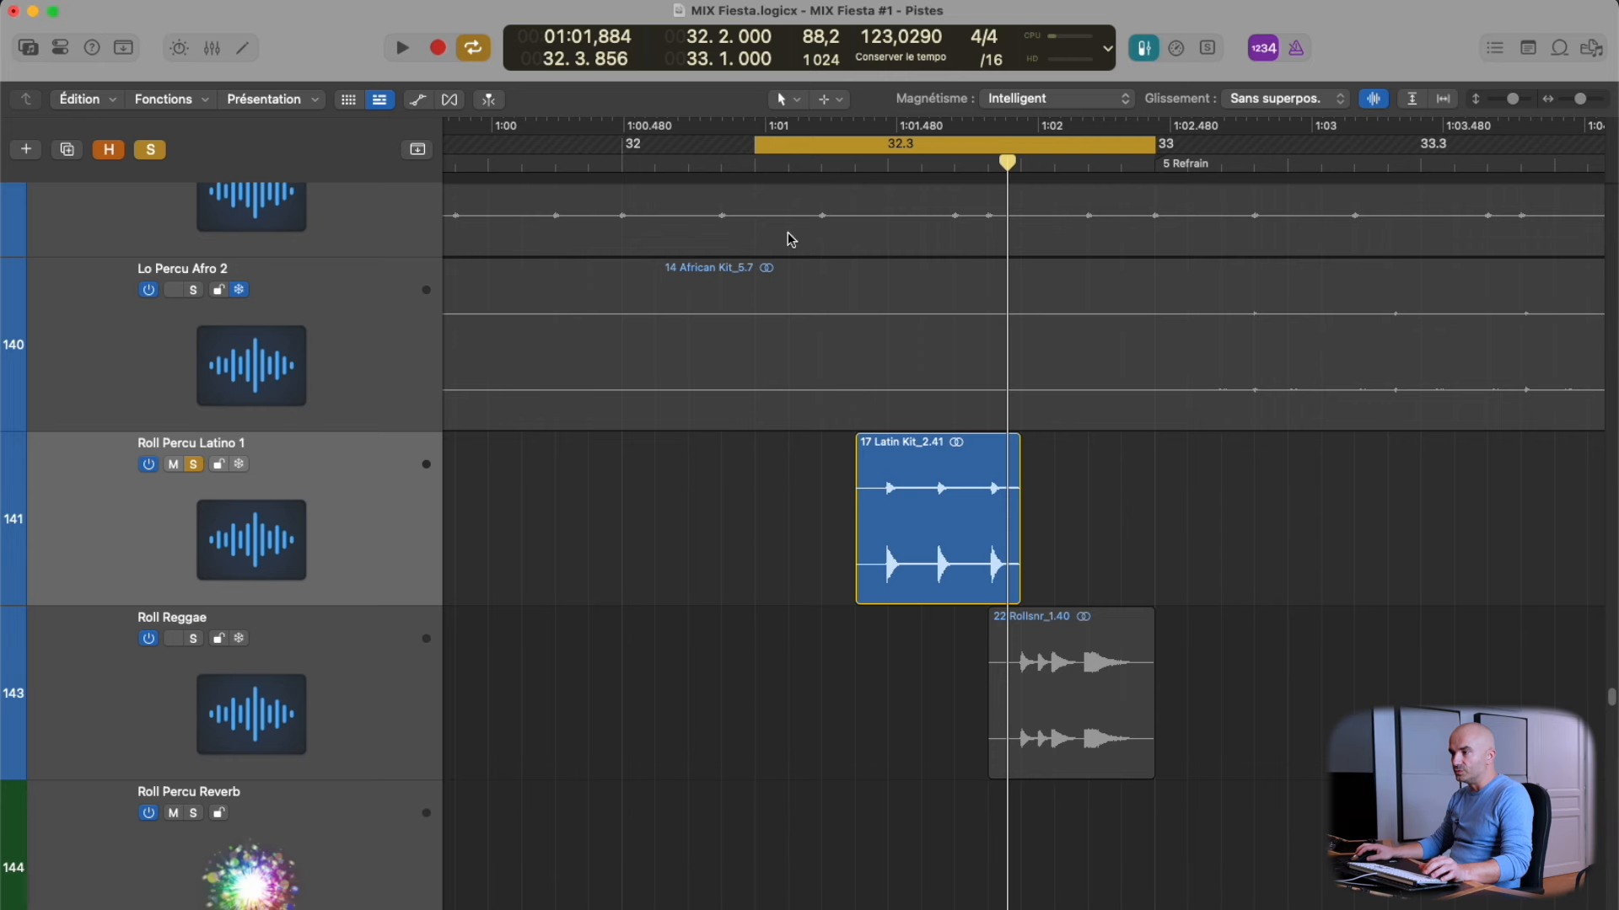
Bring back Roll Percu Latino 1's three separate regions to examine the middle one, and restore the single 17 Latin Kit_2.41 region.
key(super+Right)
click(891, 592)
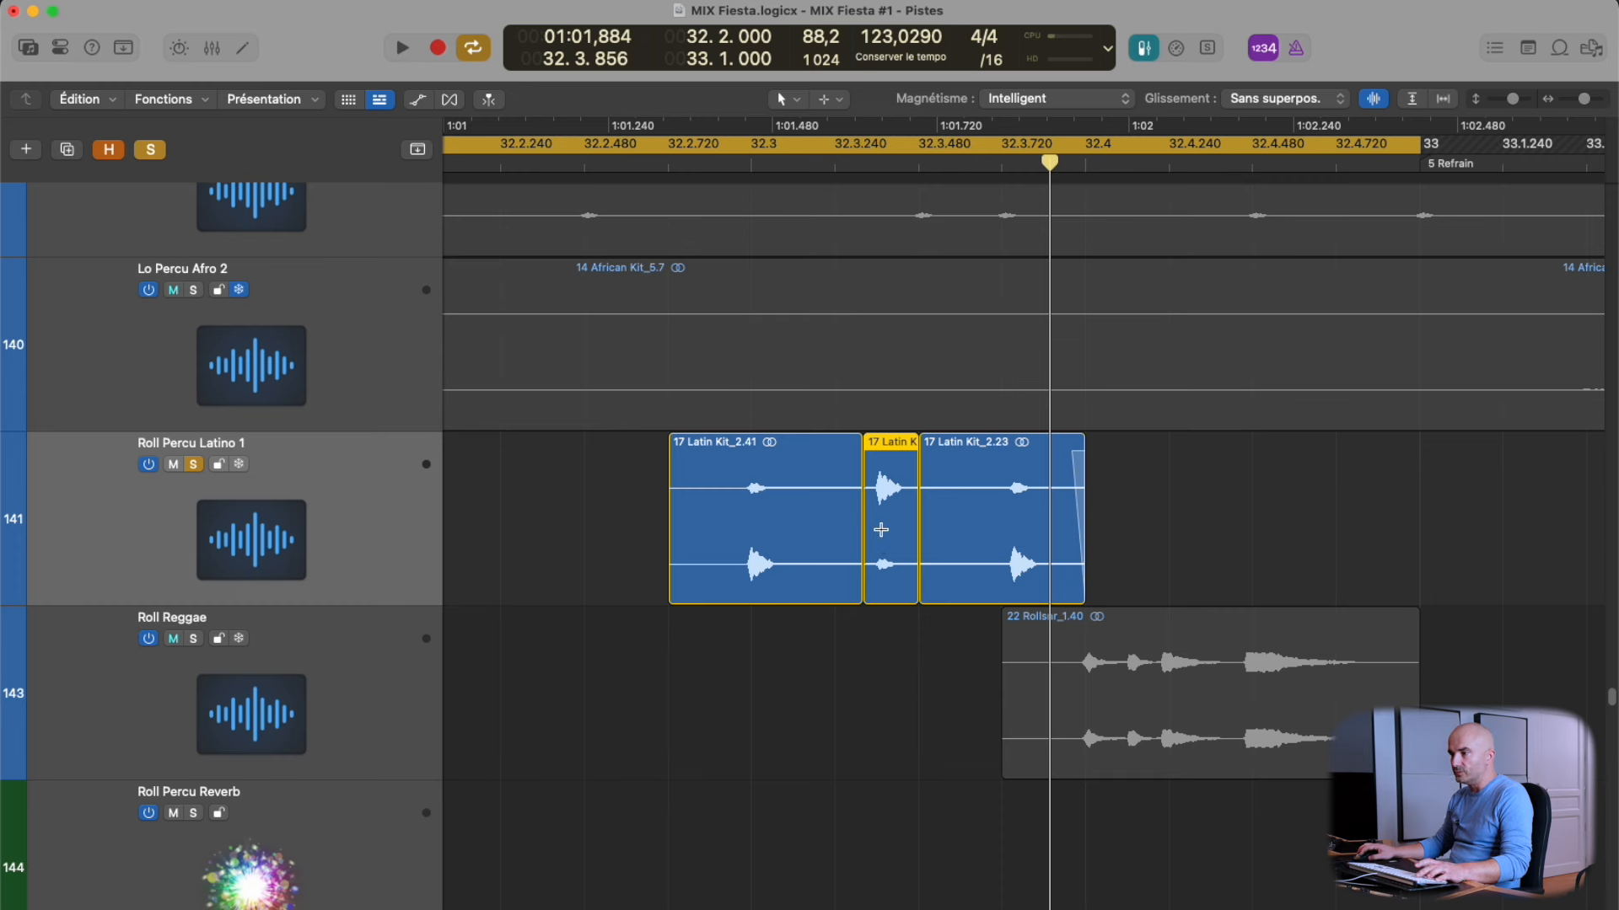
click(835, 693)
key(super+j)
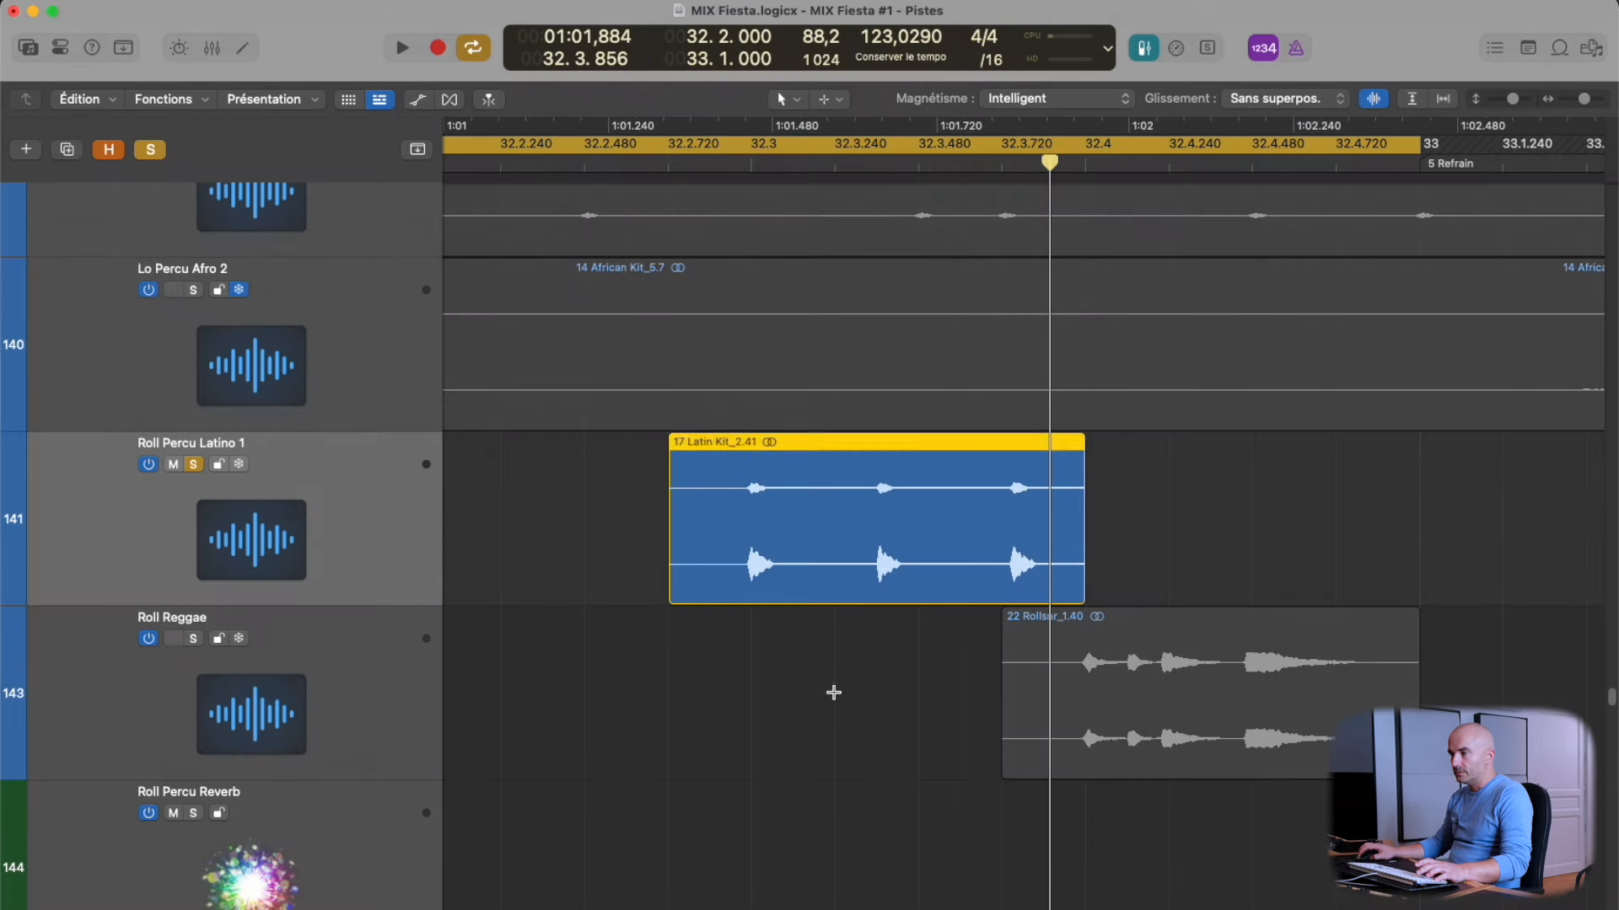
Split the Roll Percu Latino 1 region around its second hit, from 32.3.240 to 32.3.629, into a separate region.
key(super+Right)
key(super+Right)
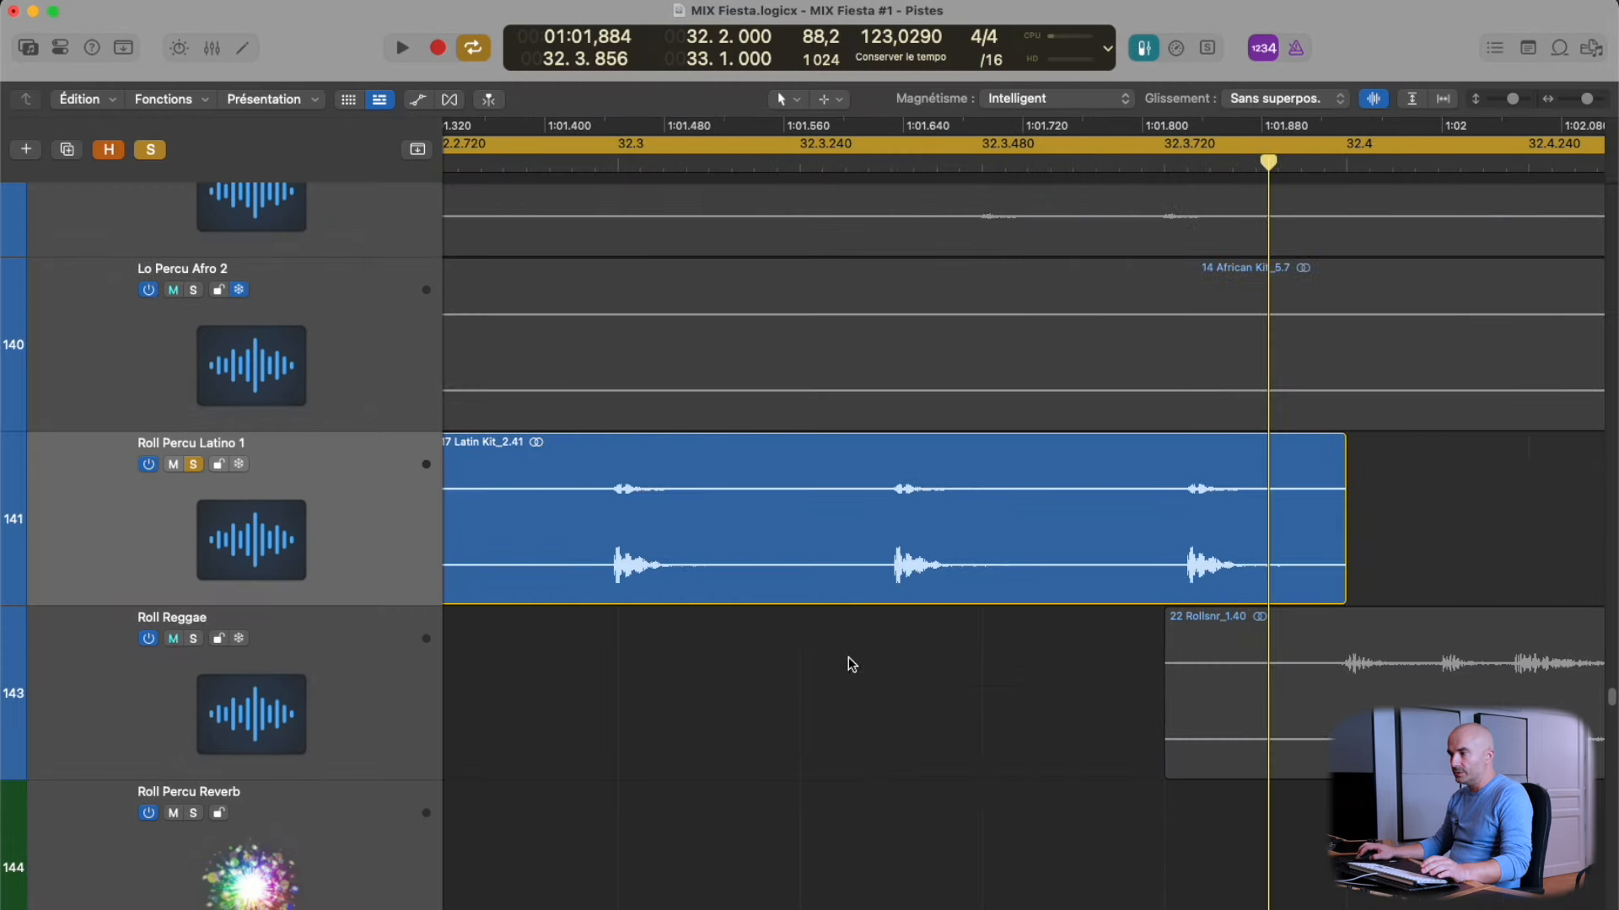
drag(797, 584, 1096, 582)
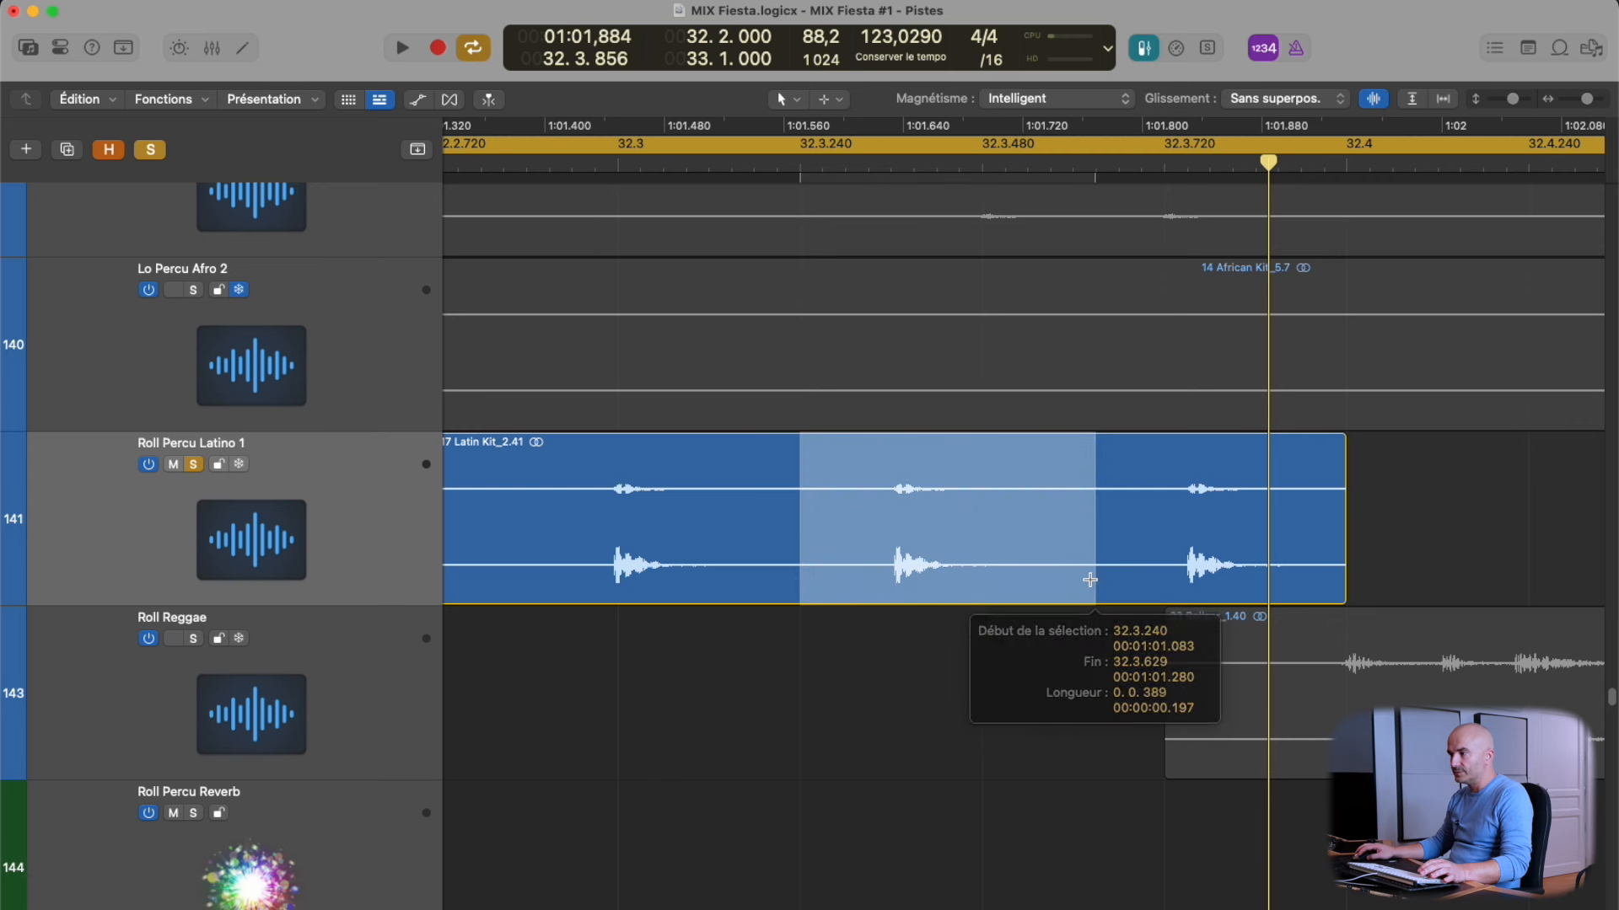
click(887, 569)
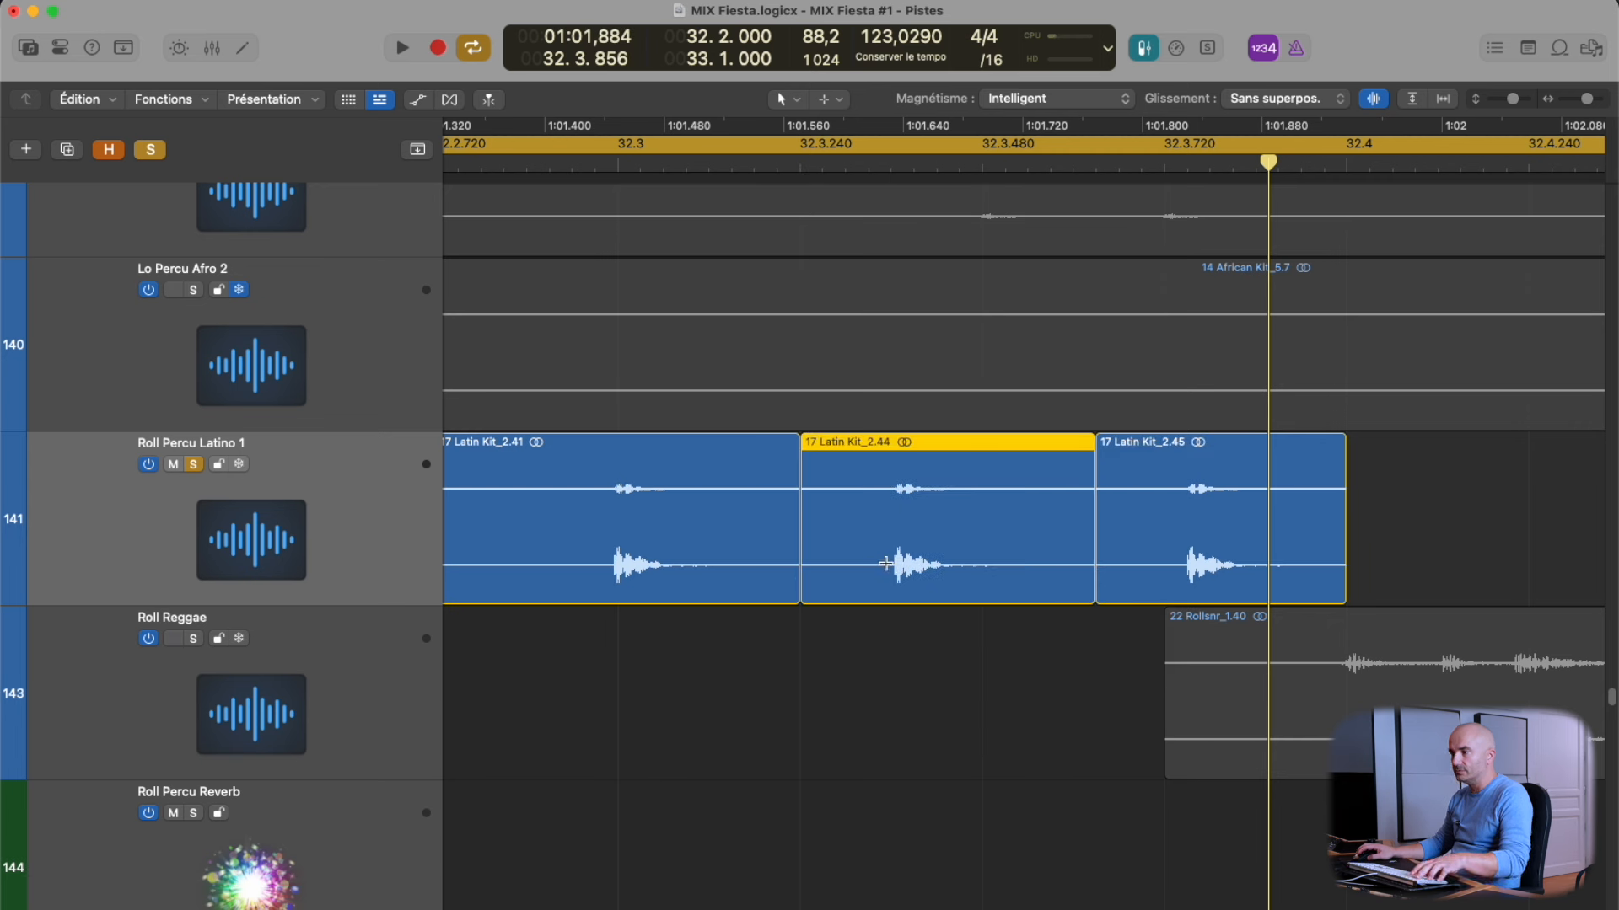
Open selection-based processing for Roll Percu Latino 1's middle region and load Logic's Gain plug-in in module set A.
key(alt+x)
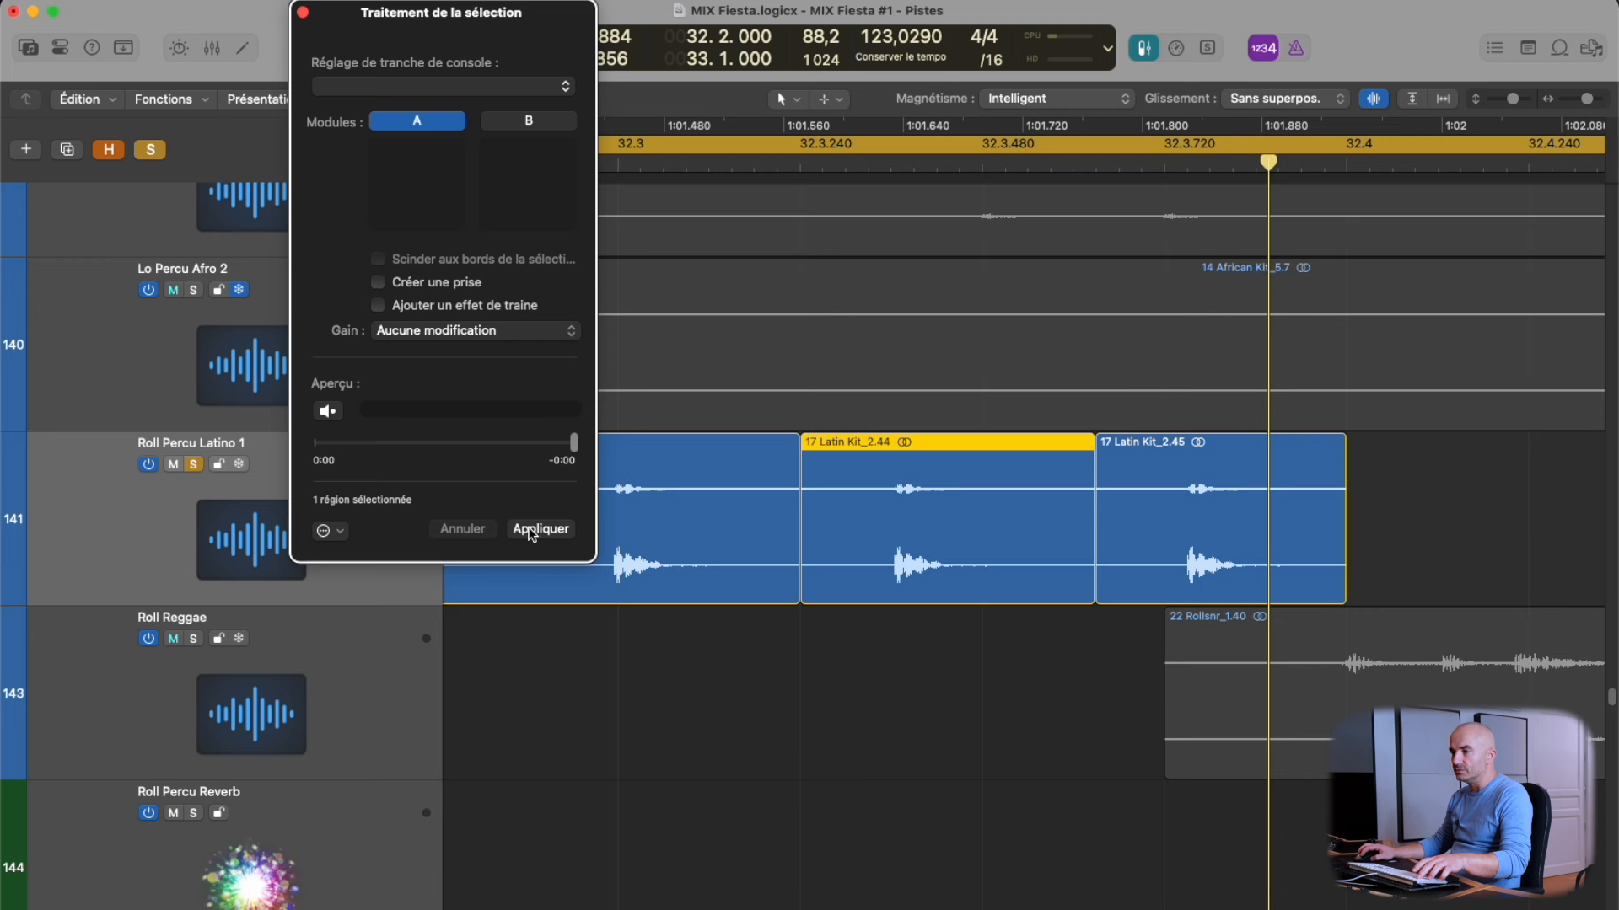
click(436, 154)
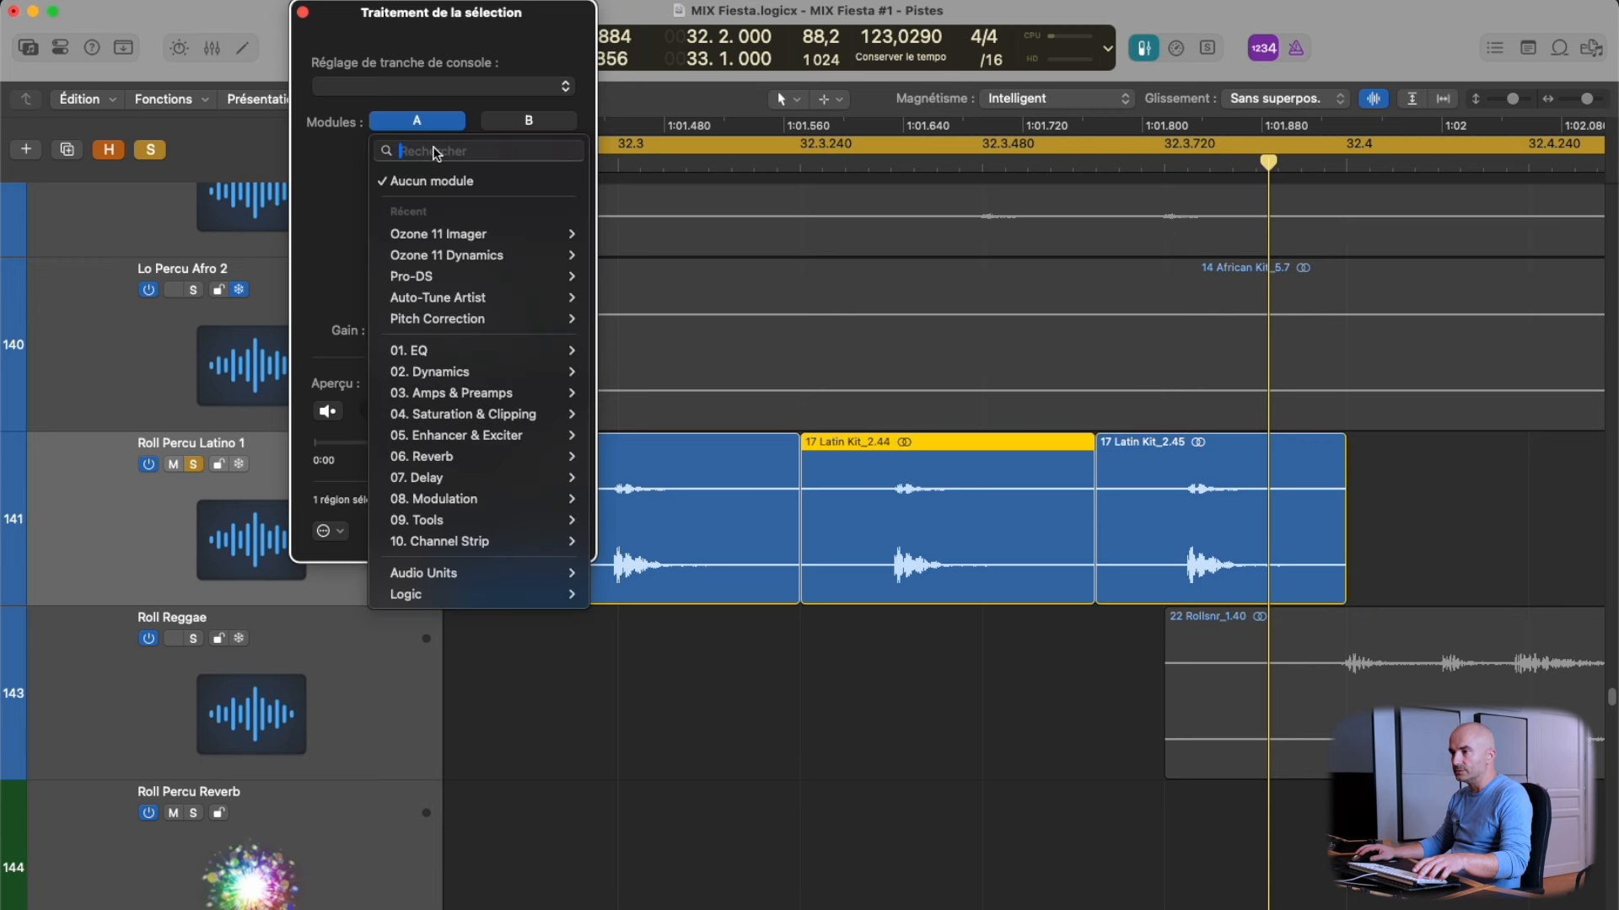
mouse_move(491, 572)
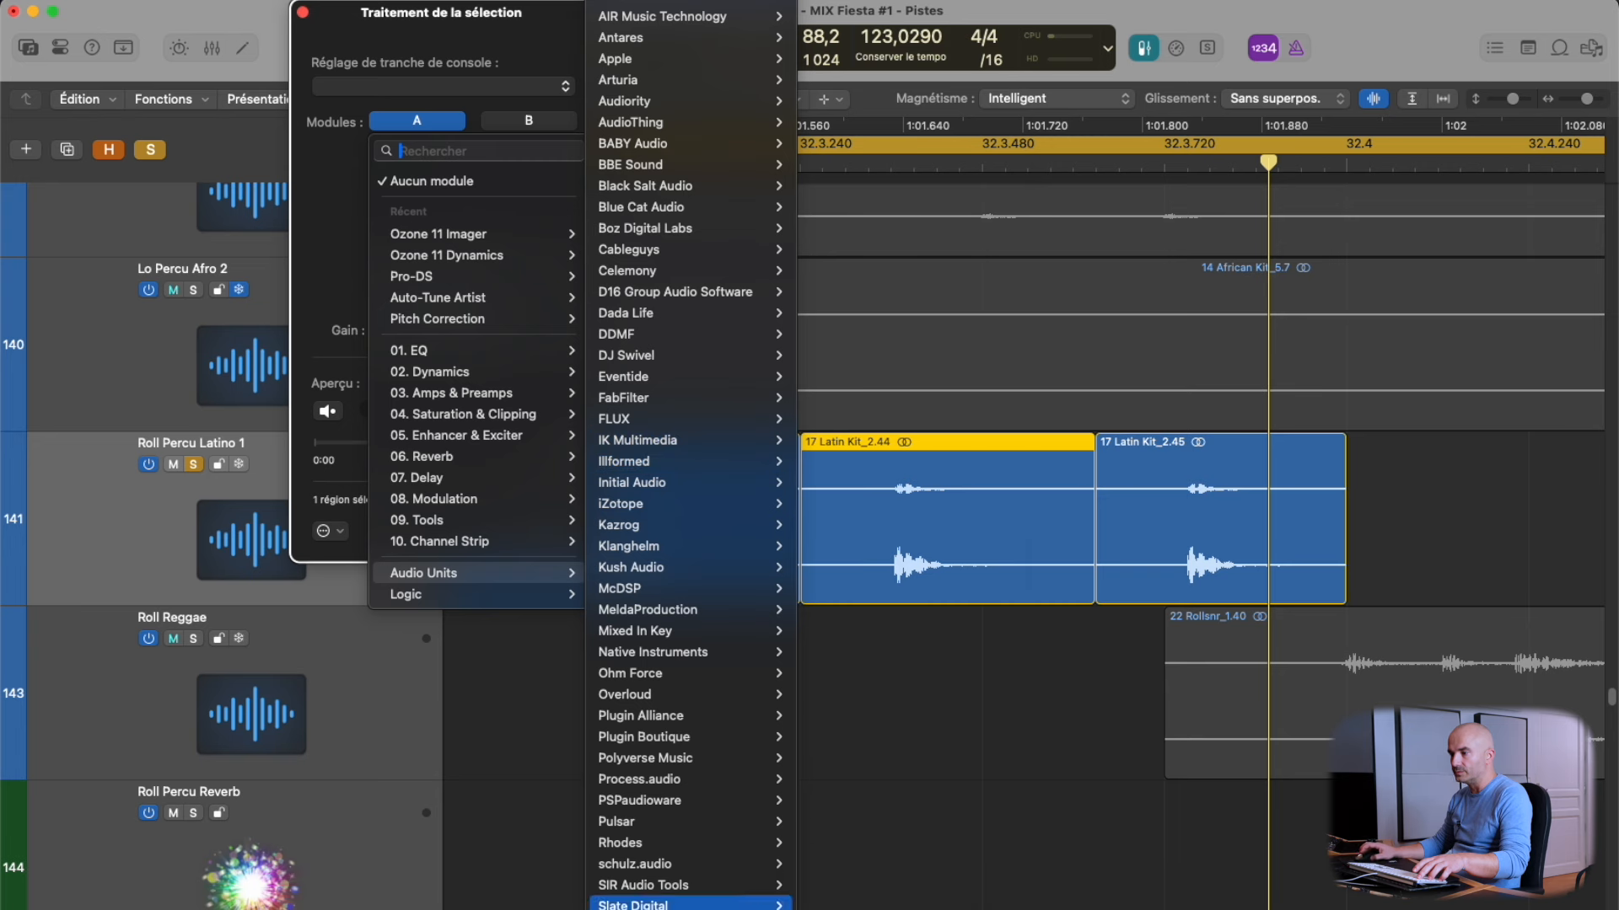
mouse_move(524, 594)
mouse_move(723, 870)
mouse_move(772, 891)
click(897, 899)
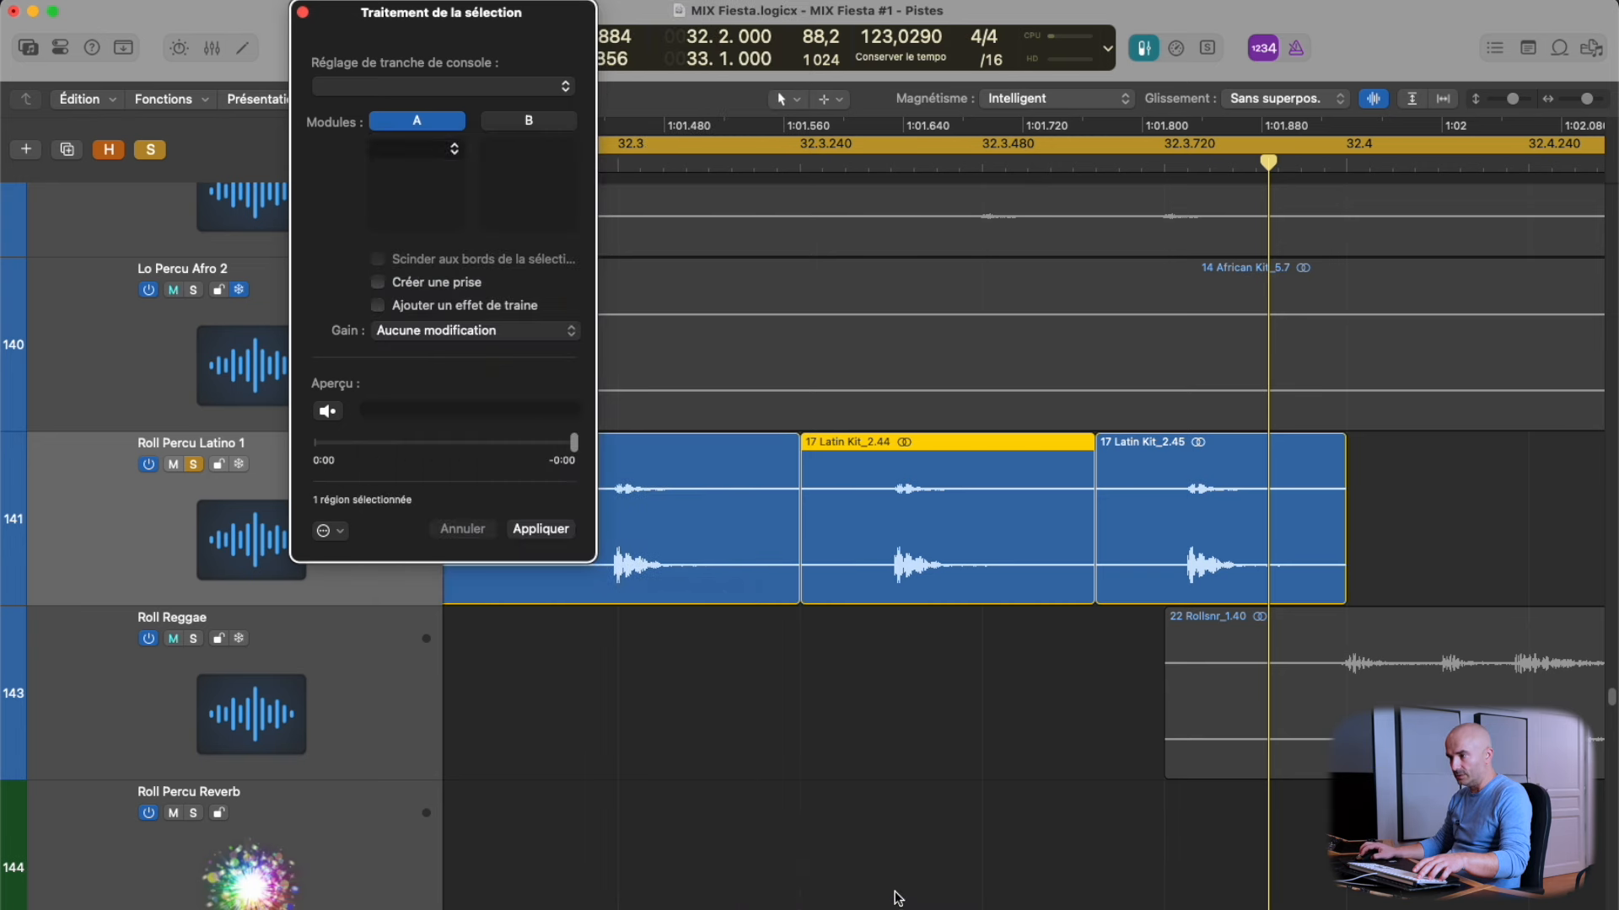
click(447, 152)
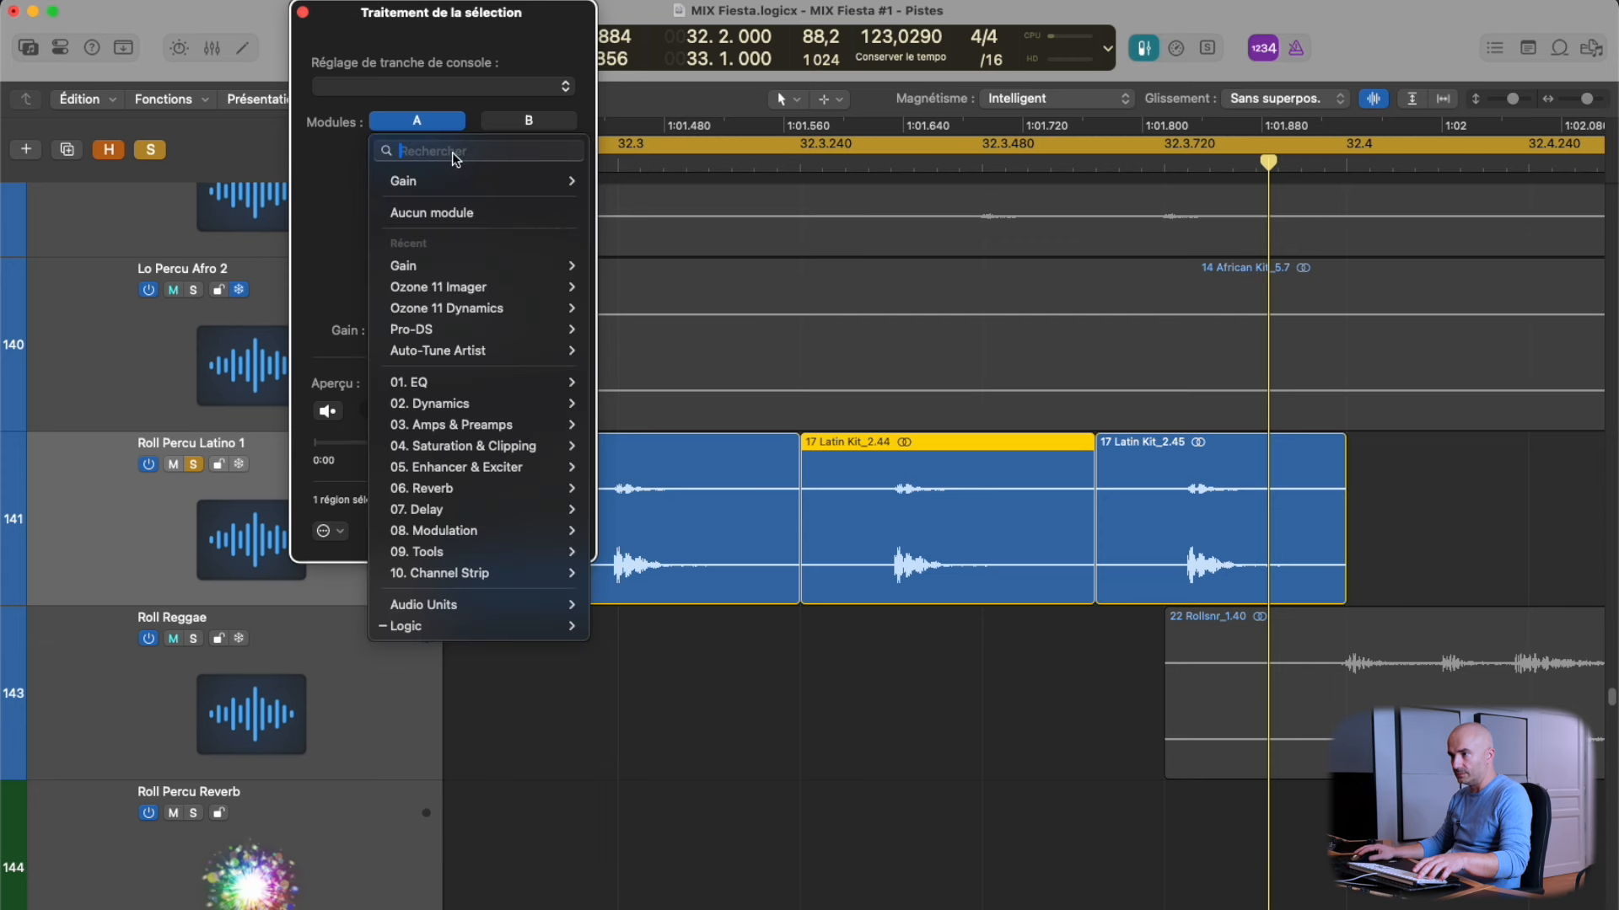
mouse_move(470, 190)
click(624, 224)
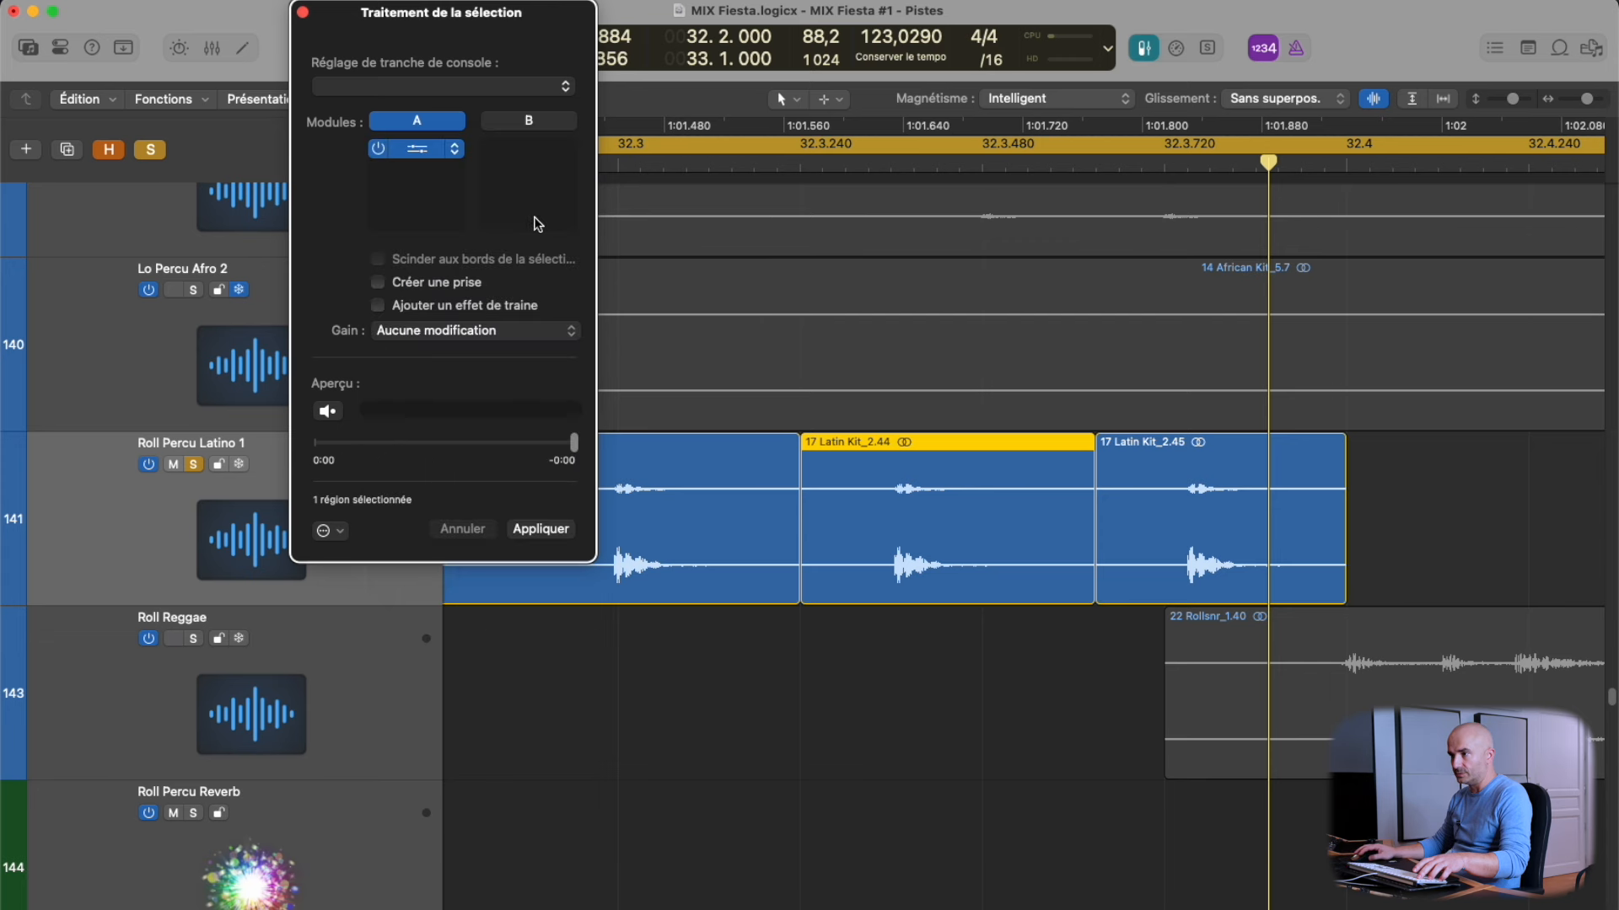
Turn on Swap L/R in the Gain plug-in and apply the processing to the middle region.
click(417, 150)
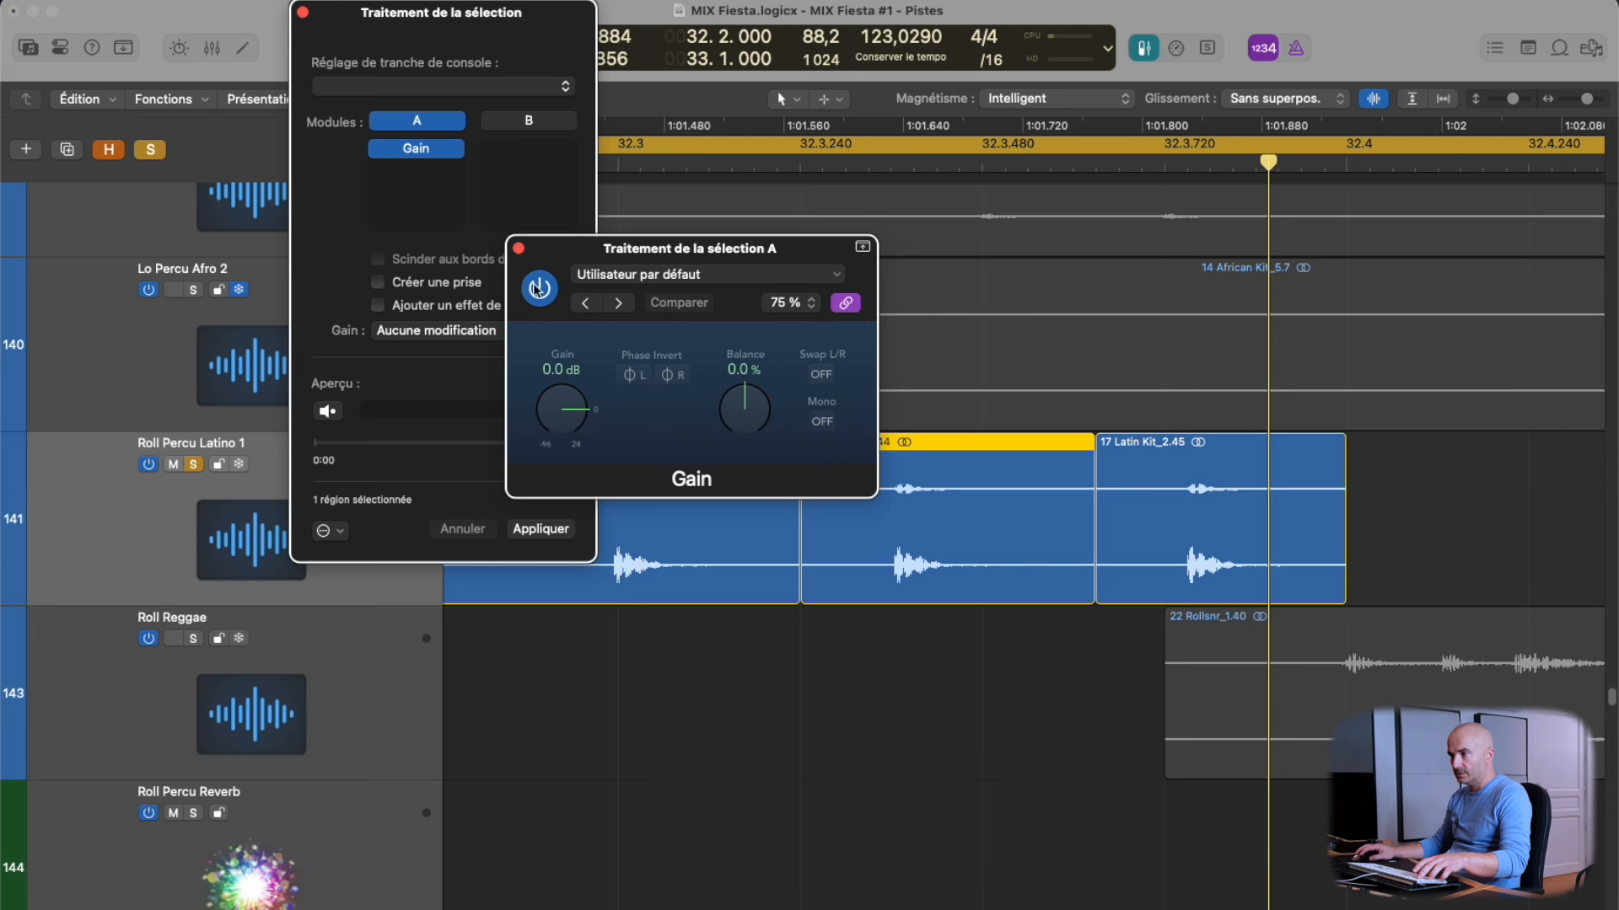
click(816, 377)
click(520, 249)
click(528, 529)
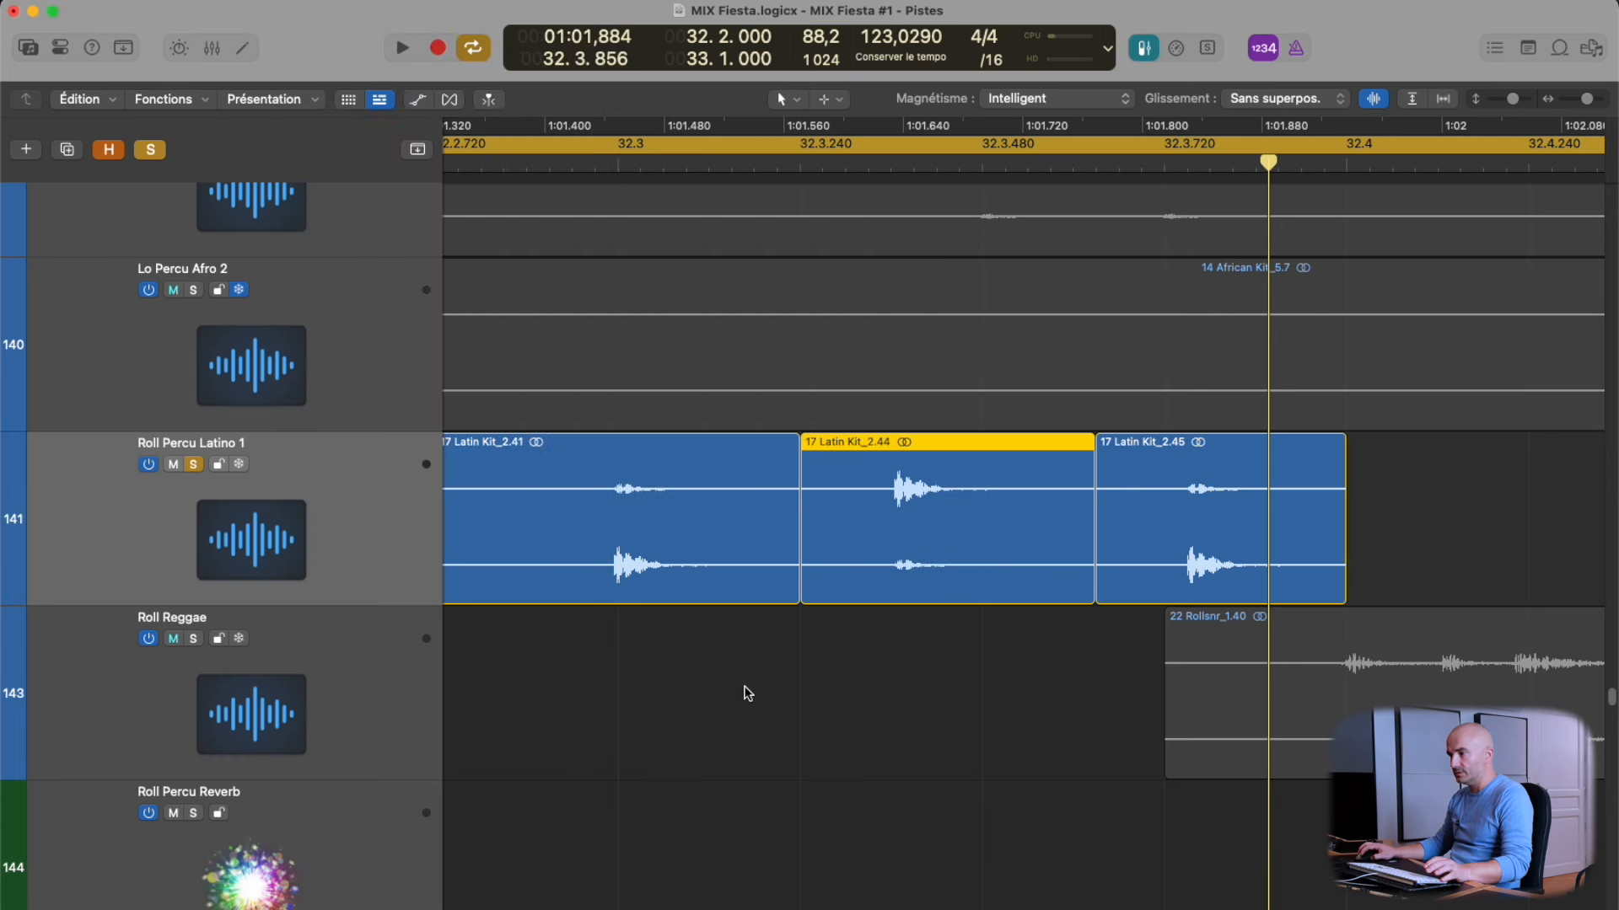
Compare the left and right waveforms of Roll Percu Latino 1's three regions, selecting each in turn.
key(super+Left)
click(705, 654)
click(653, 636)
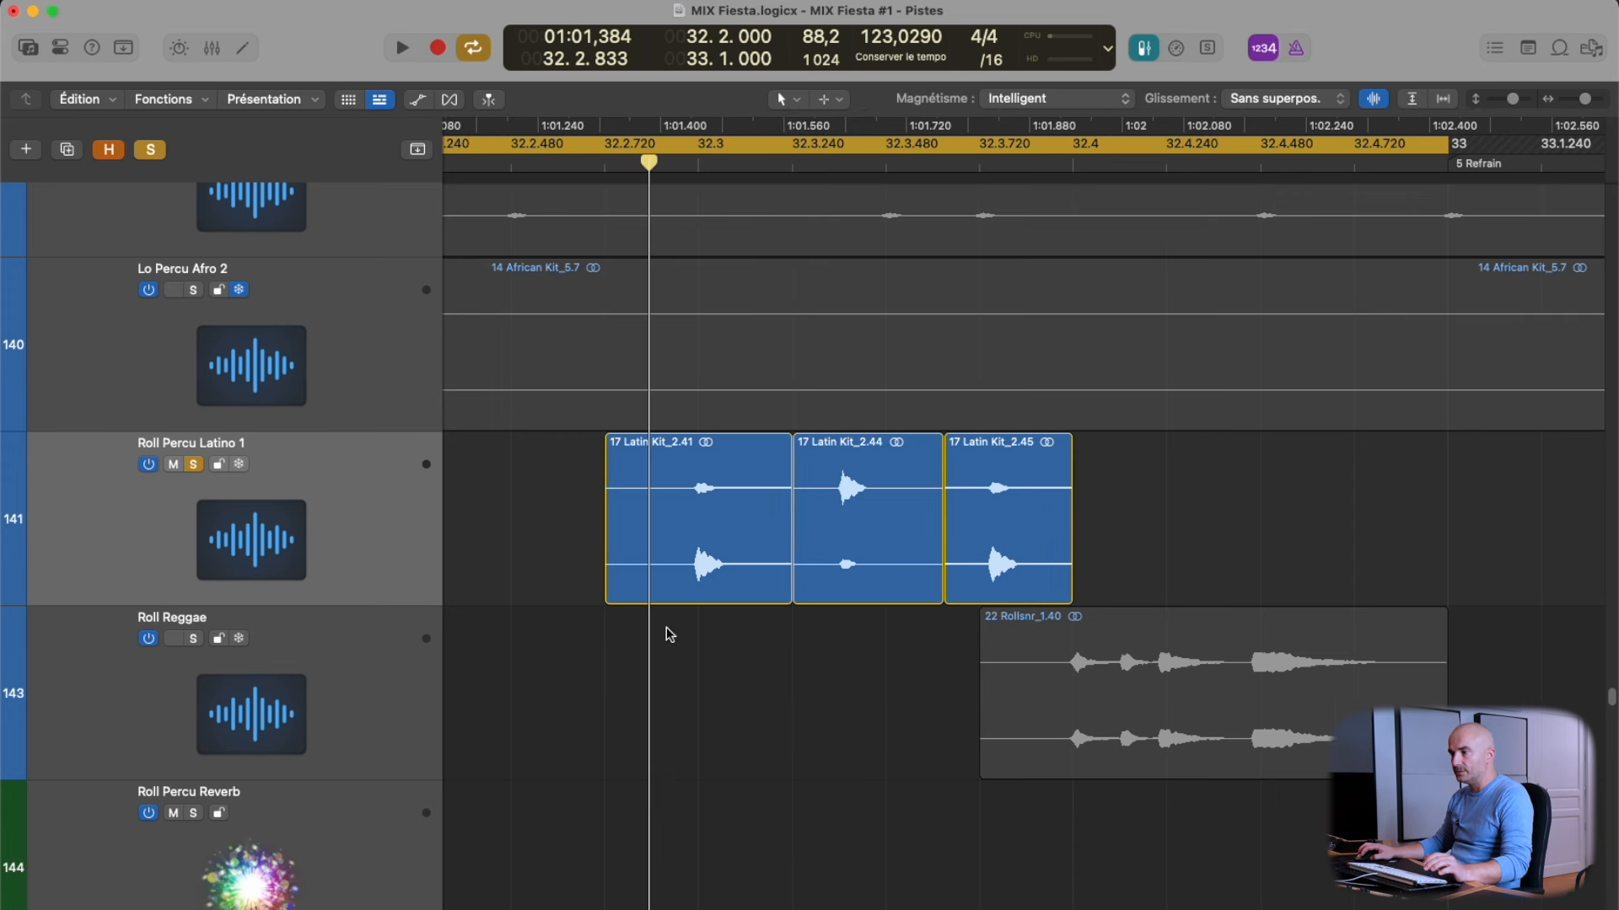
click(701, 565)
click(851, 517)
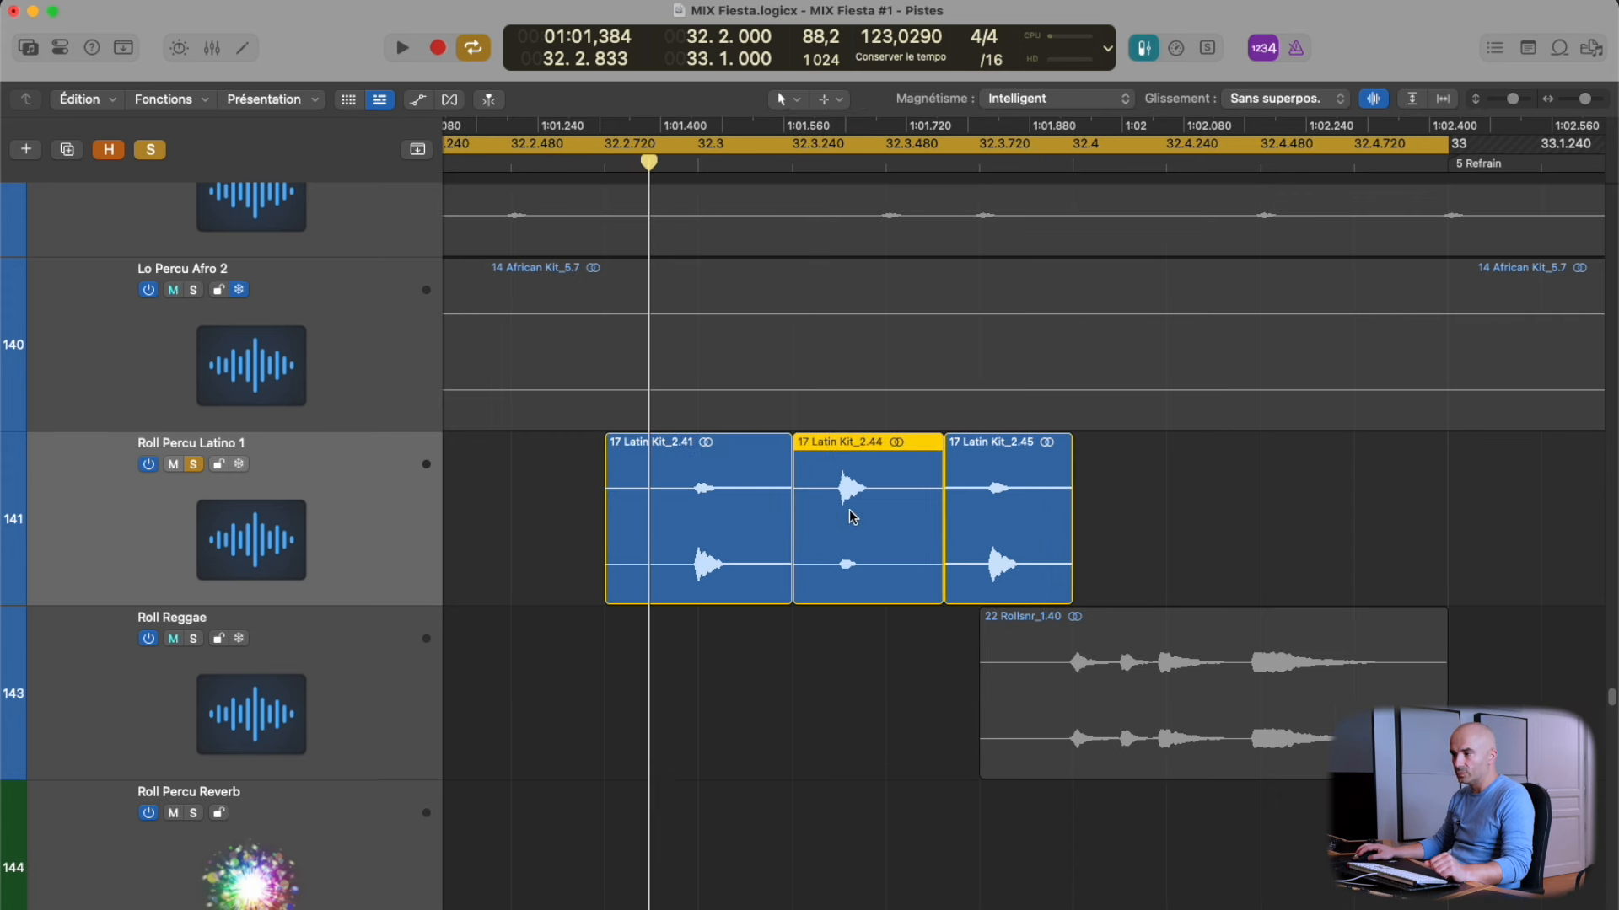
click(1007, 531)
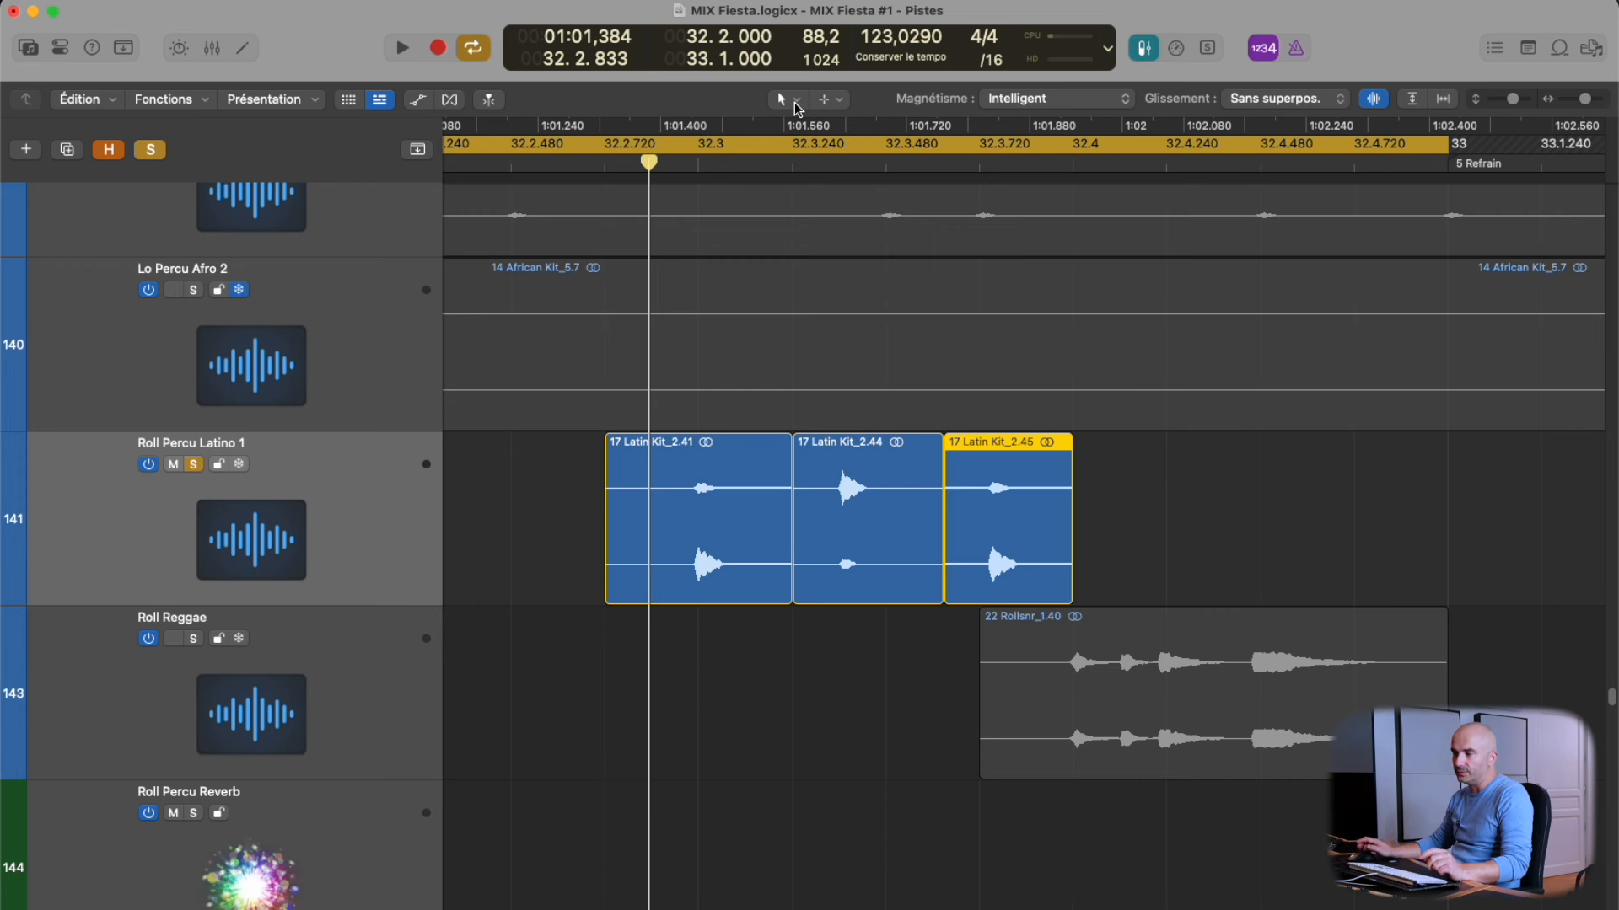
Deselect the regions and play the cycle to hear Roll Percu Latino 1 with its middle hit swapped to the opposite side.
scroll(612, 643, down, 3)
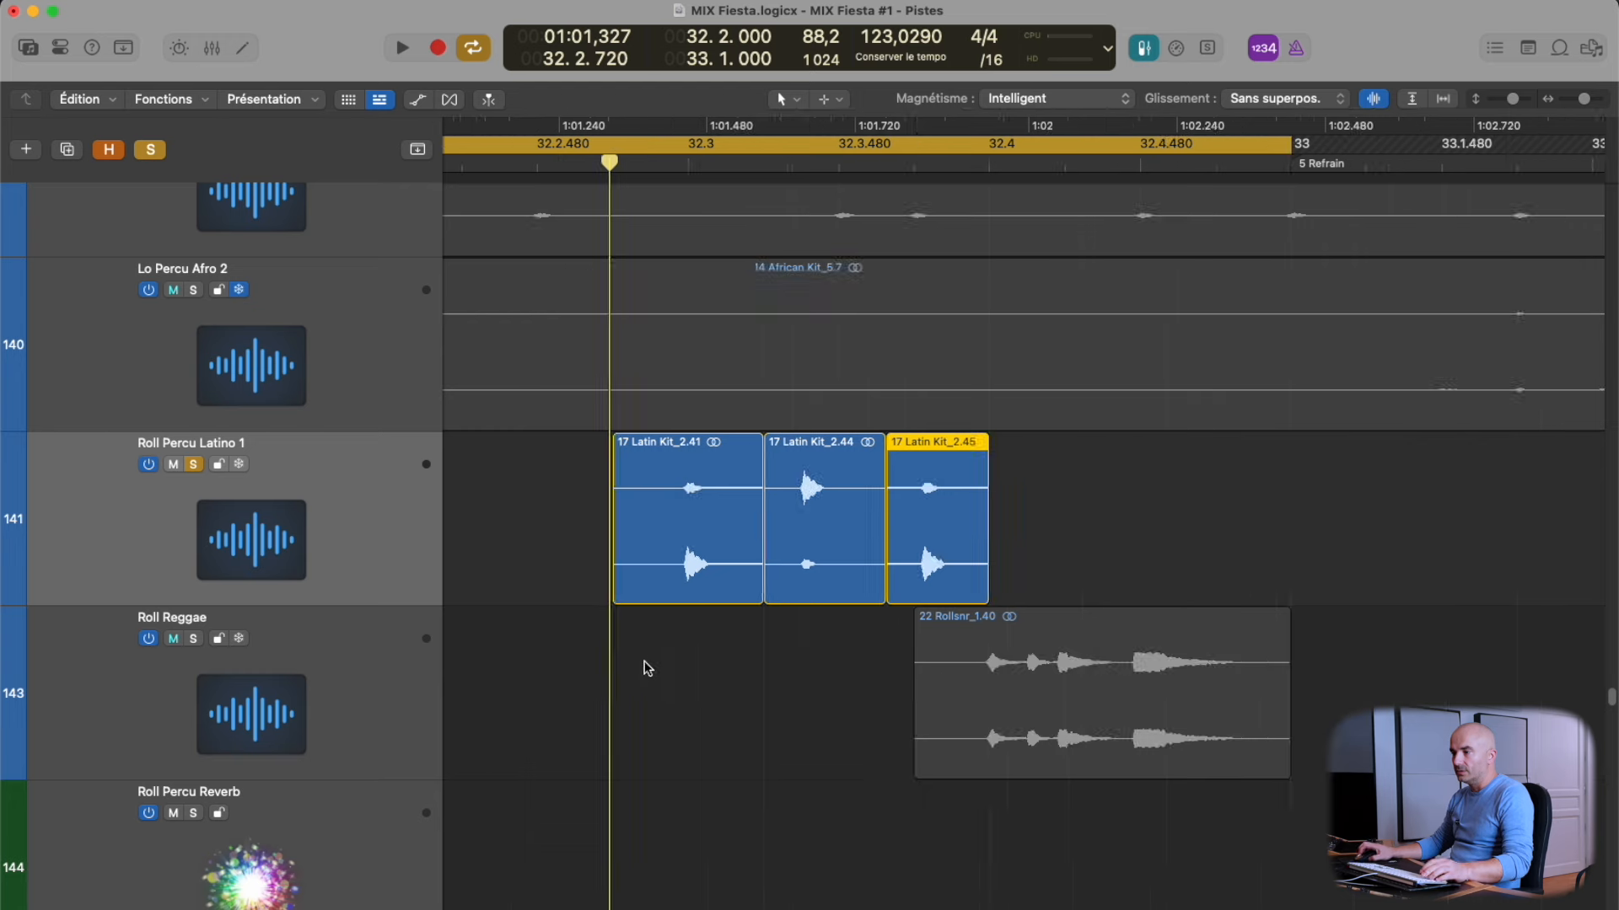
scroll(647, 668, left, 1)
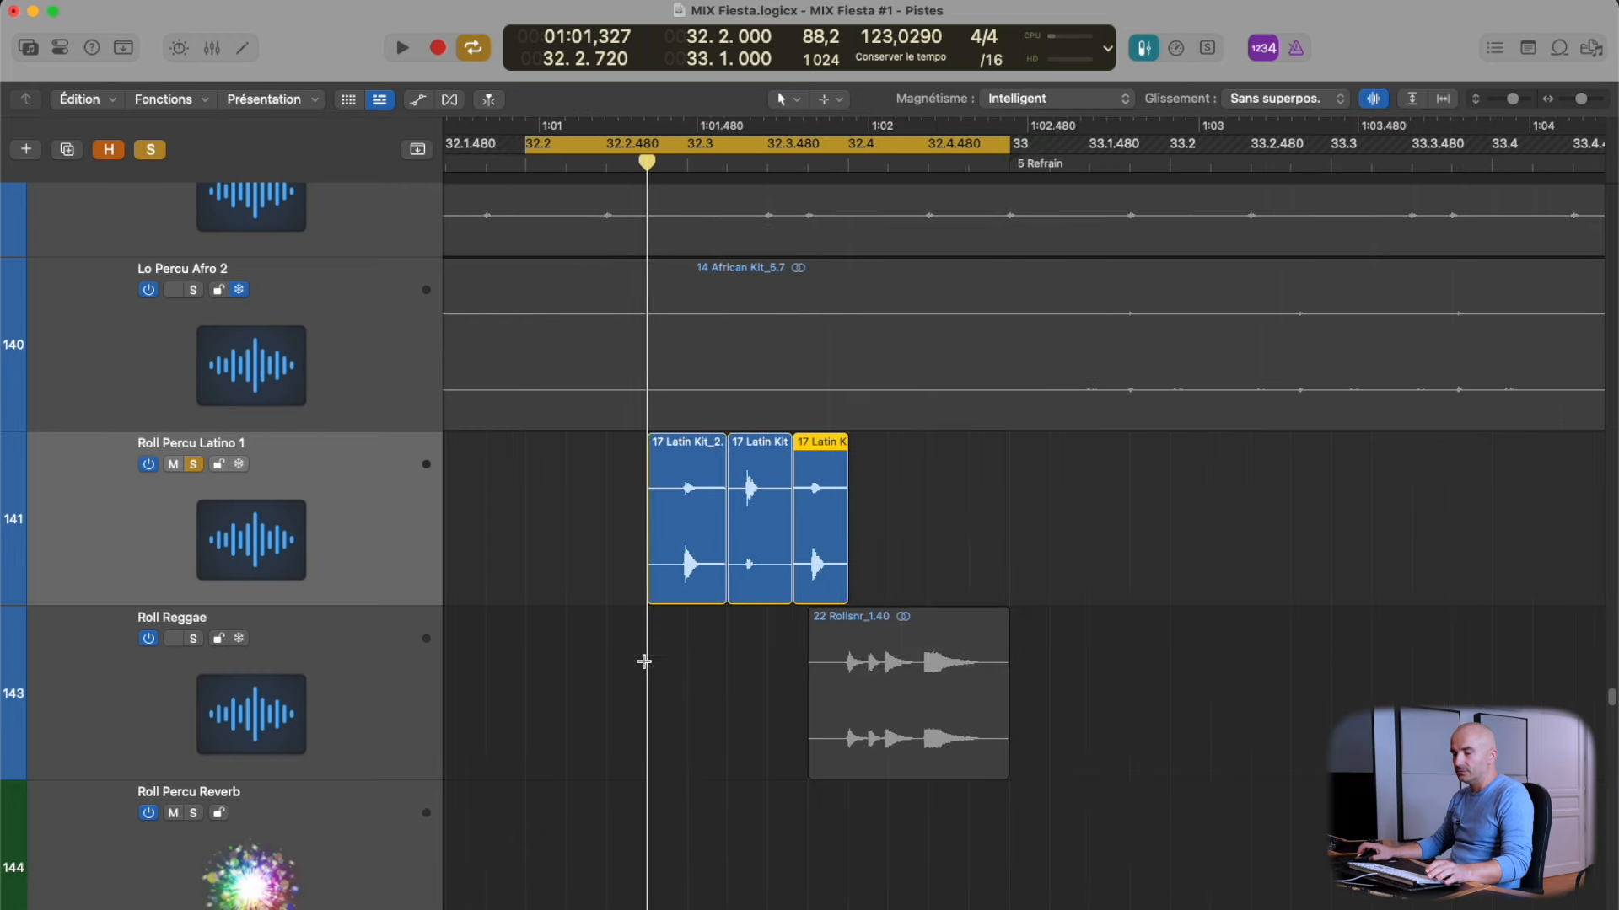
key(2)
key(1)
click(601, 666)
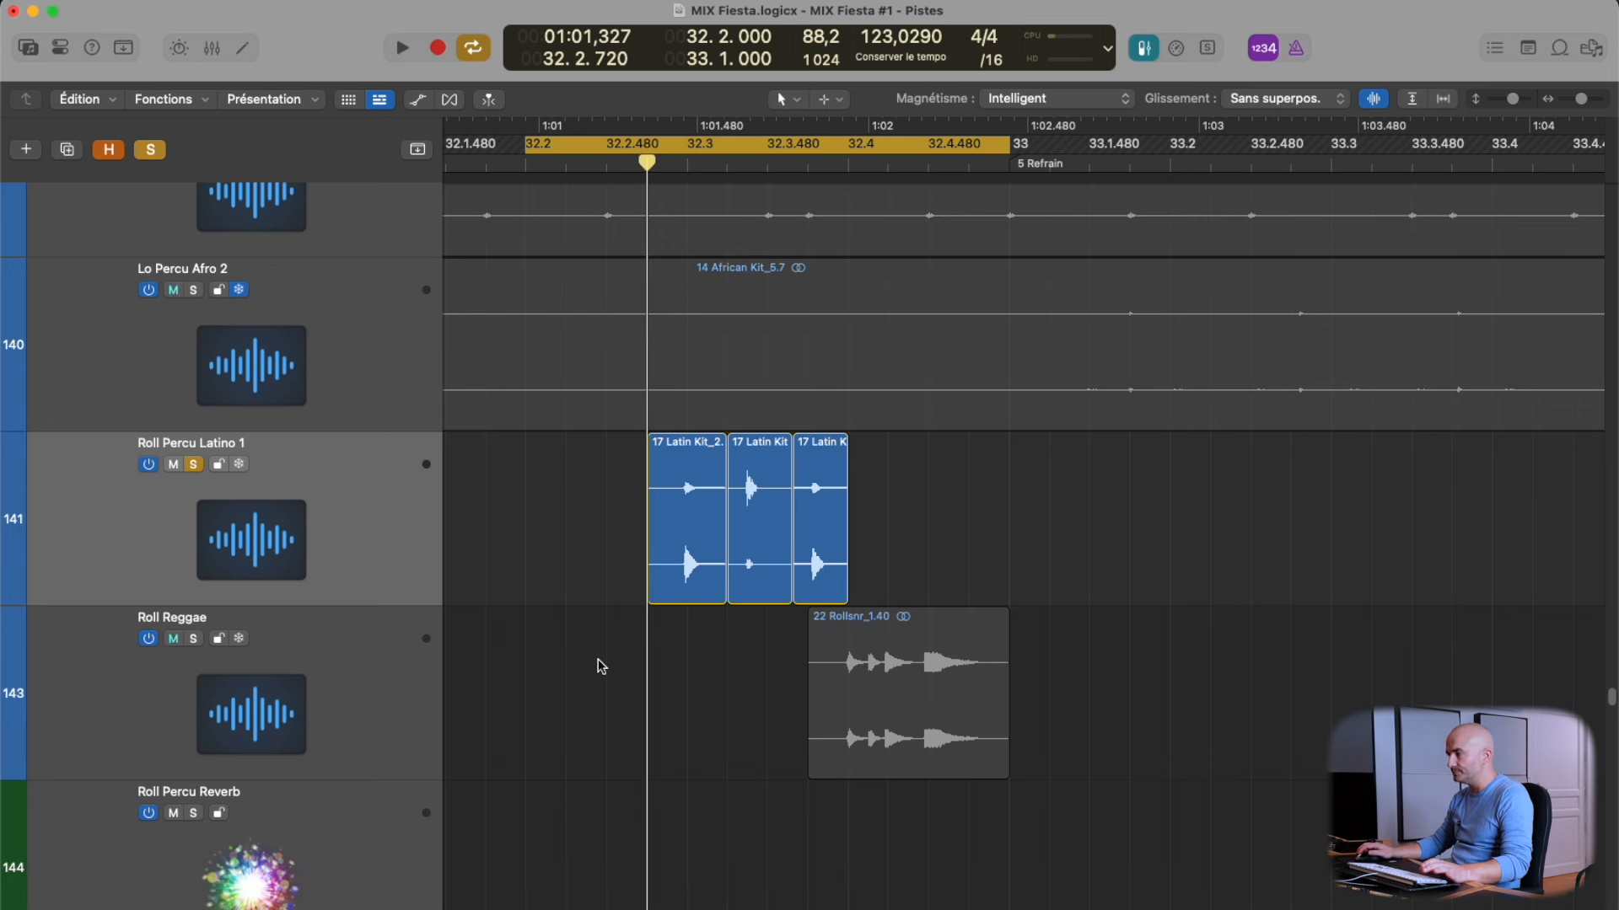
key(space)
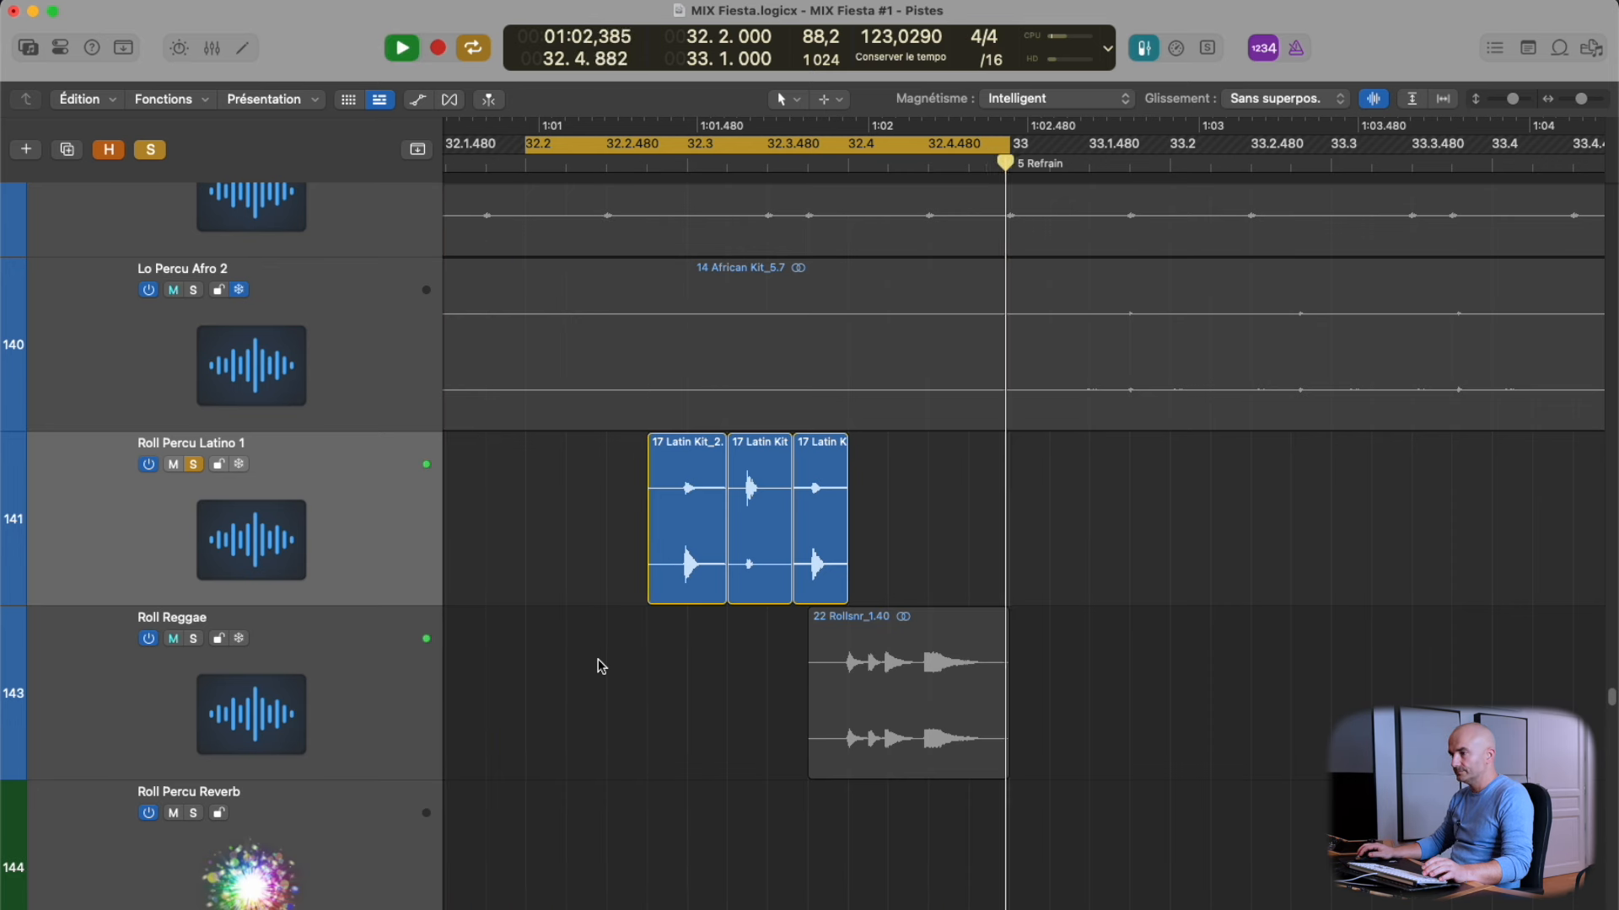
key(space)
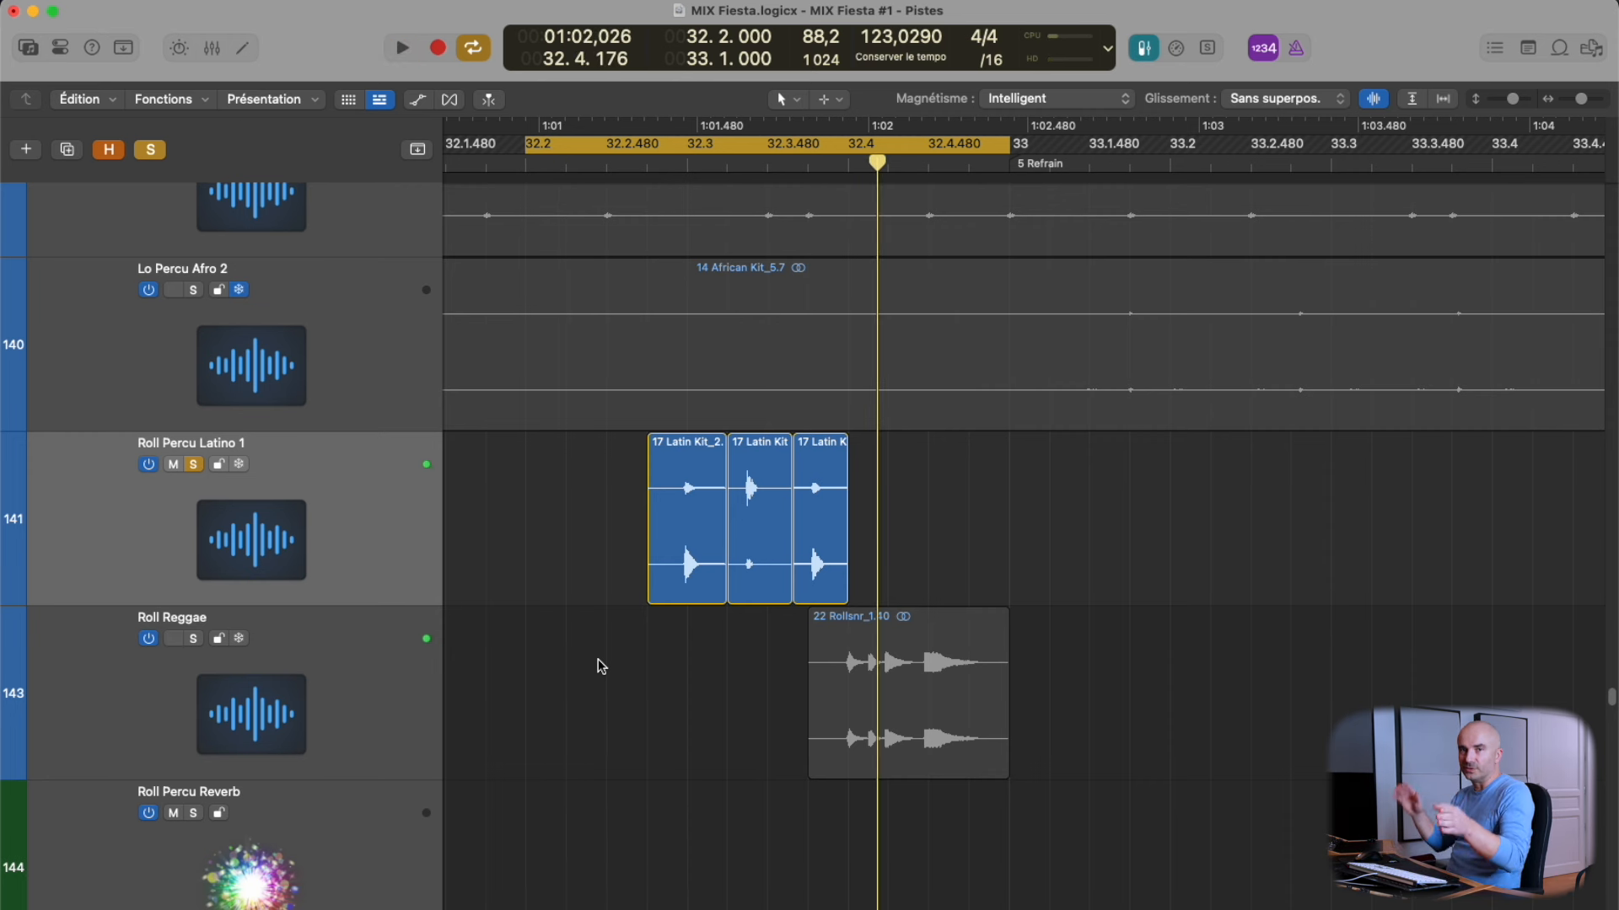
In the mixer, compare Gain on Roll Percu Latino 1 and re-enable the track's whole plug-in chain.
key(x)
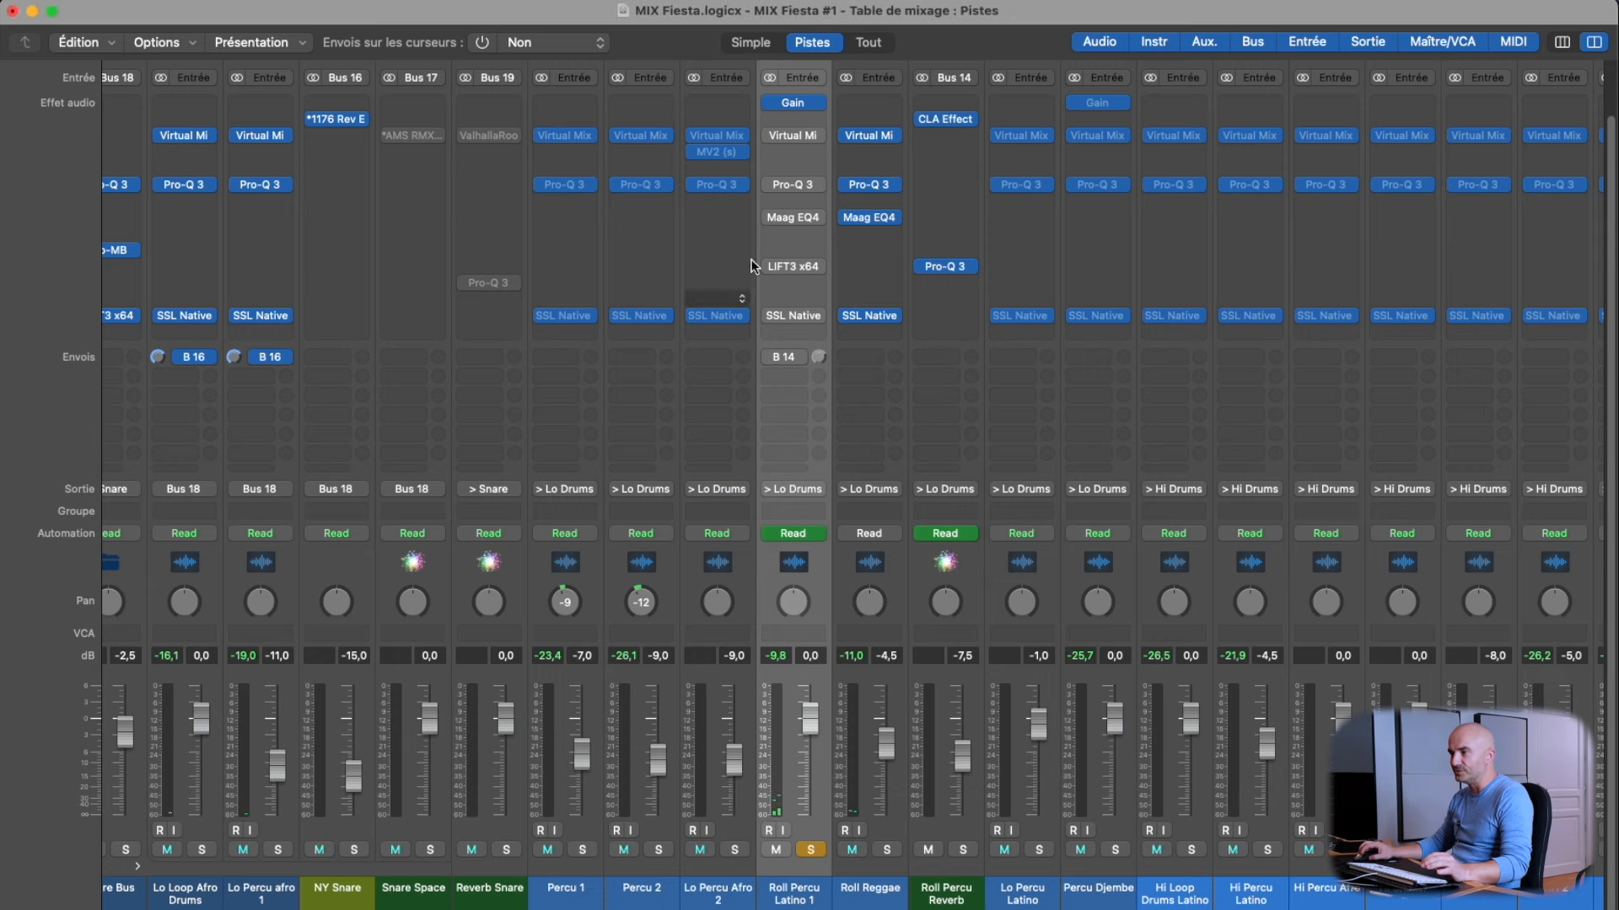
click(792, 103)
click(792, 103)
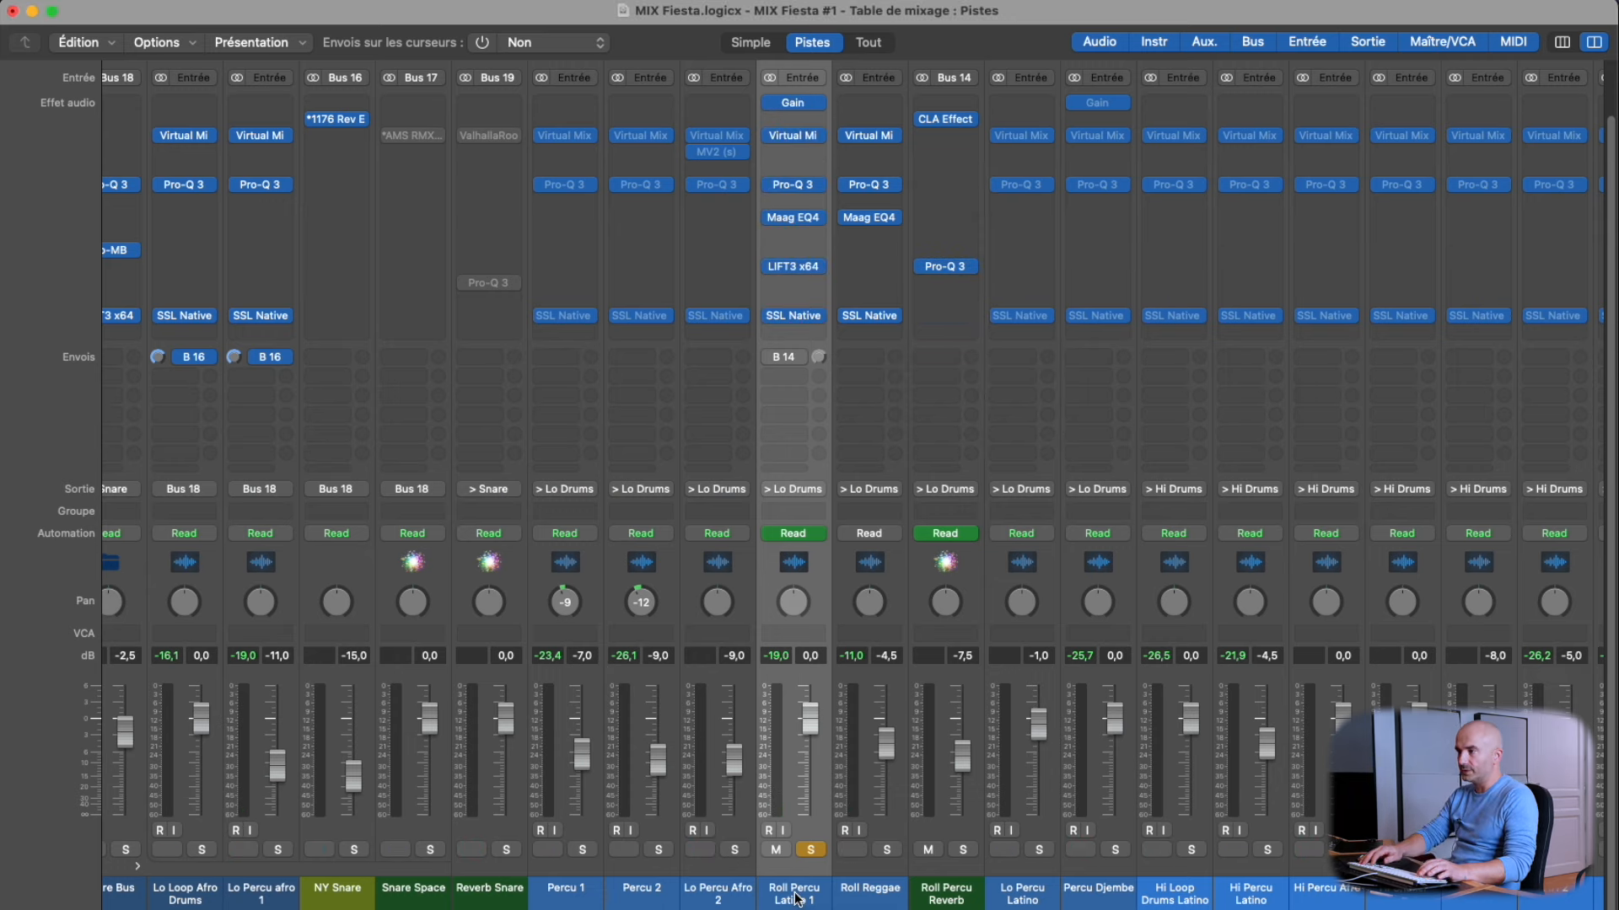
Bypass all plug-ins on Roll Percu Latino 1 and play the soloed track to compare the whole effect chain.
key(alt+b)
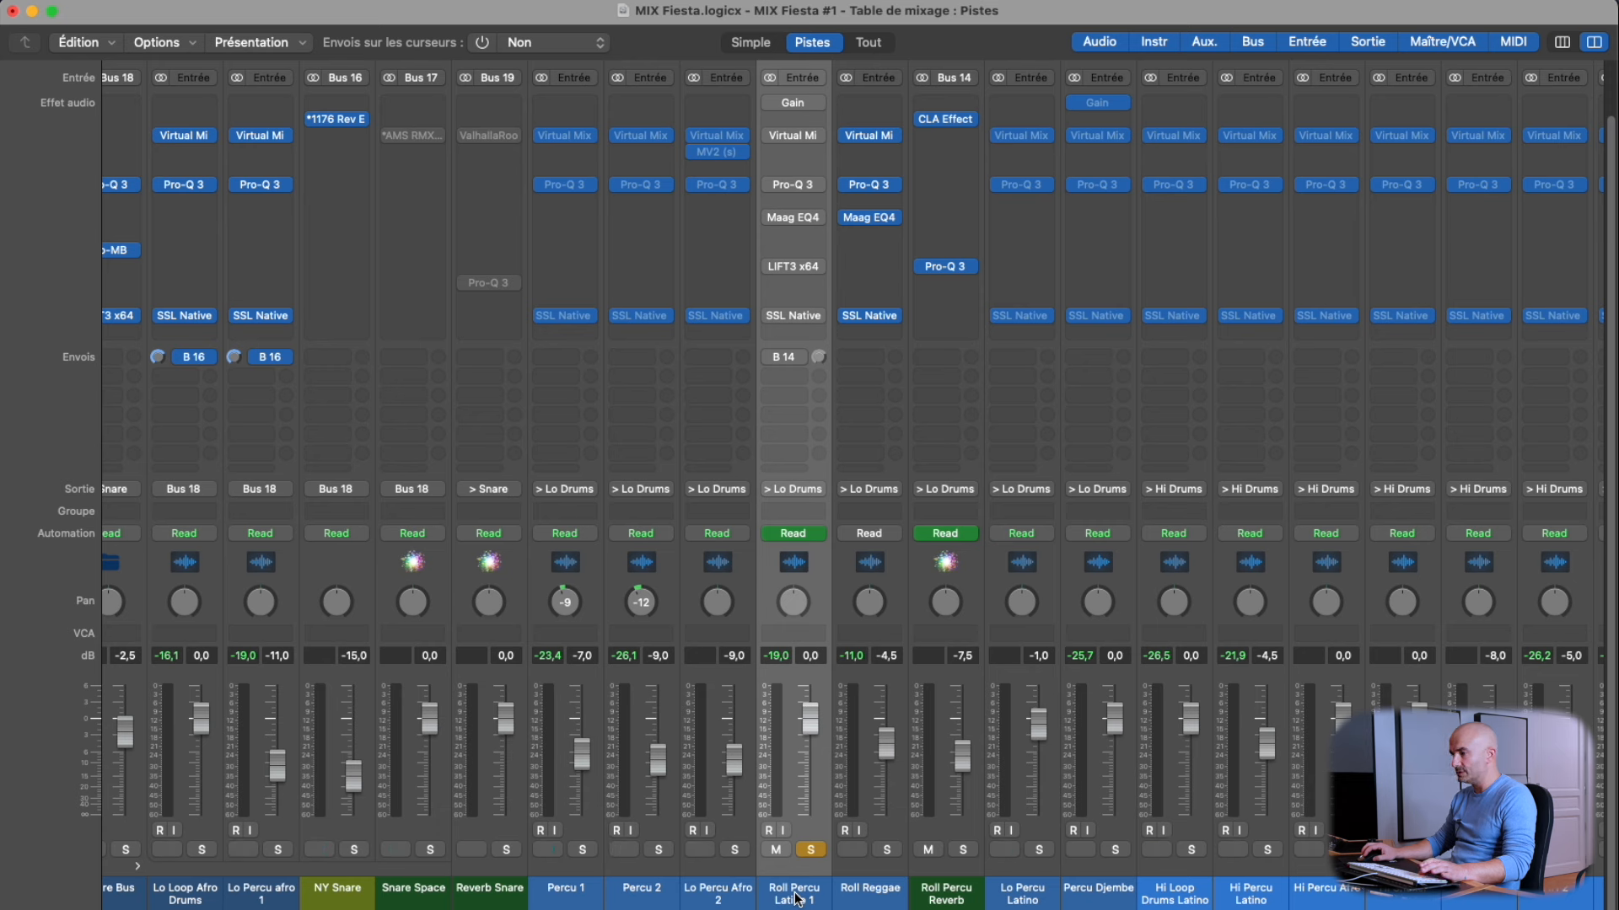
key(space)
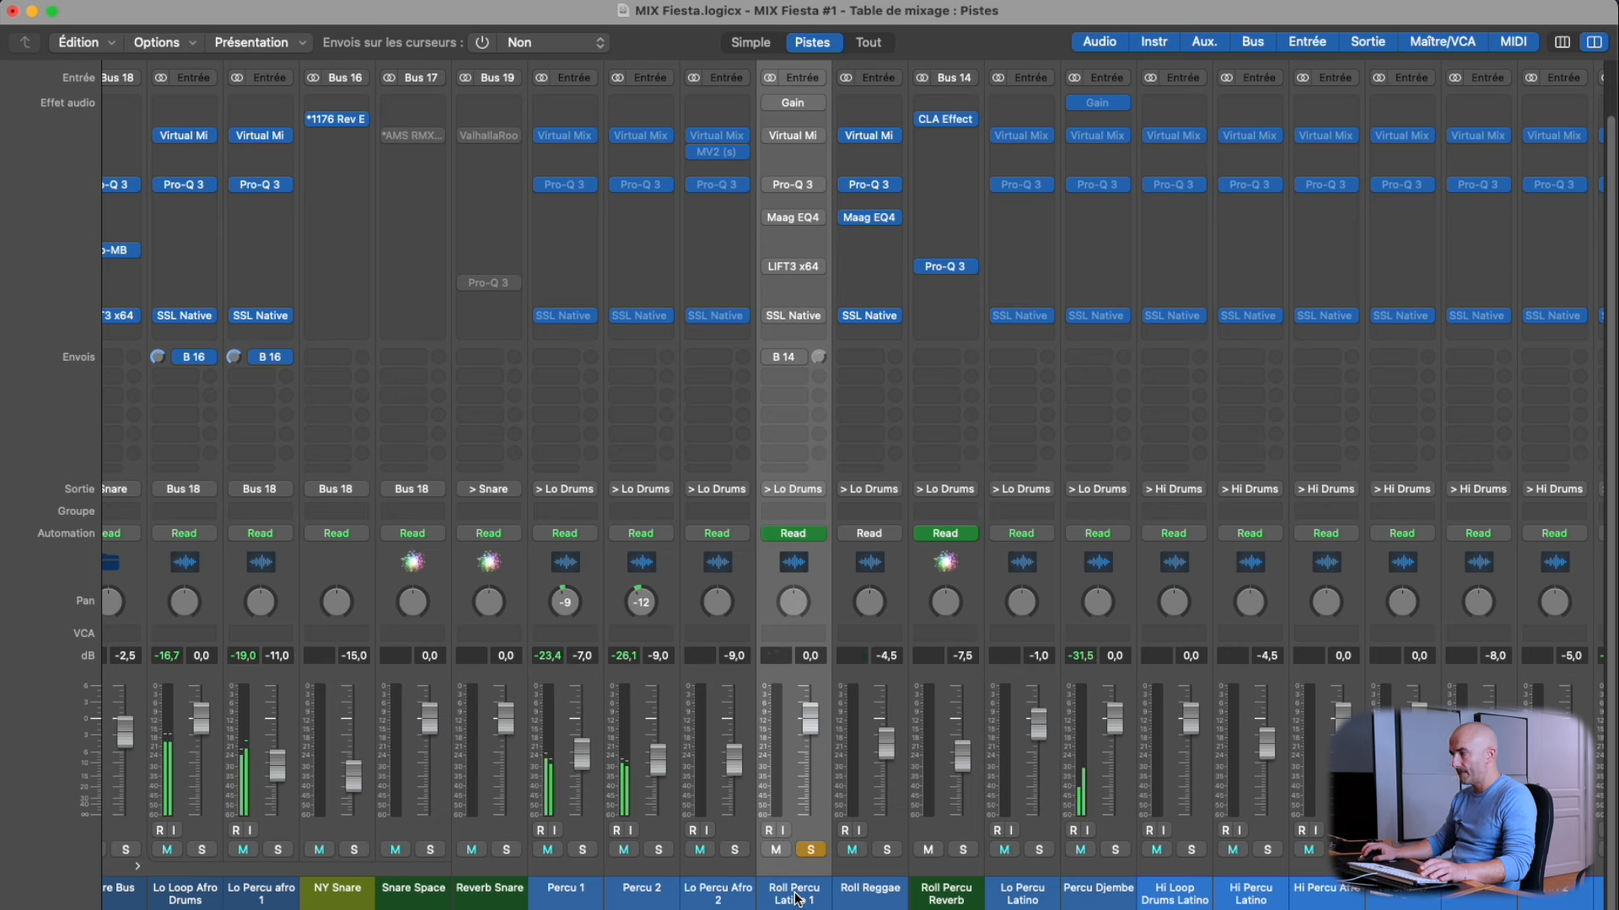